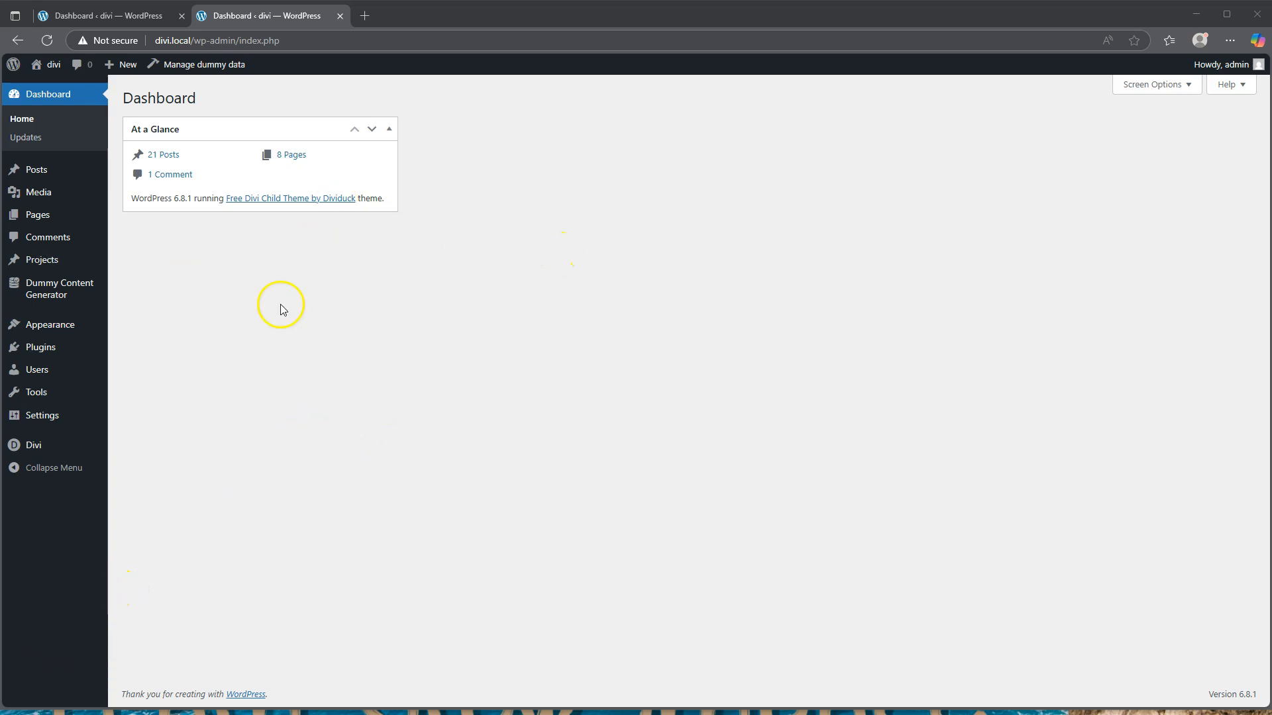
# - Create a new page titled "Sticky Background Mask"
pyautogui.click(35, 218)
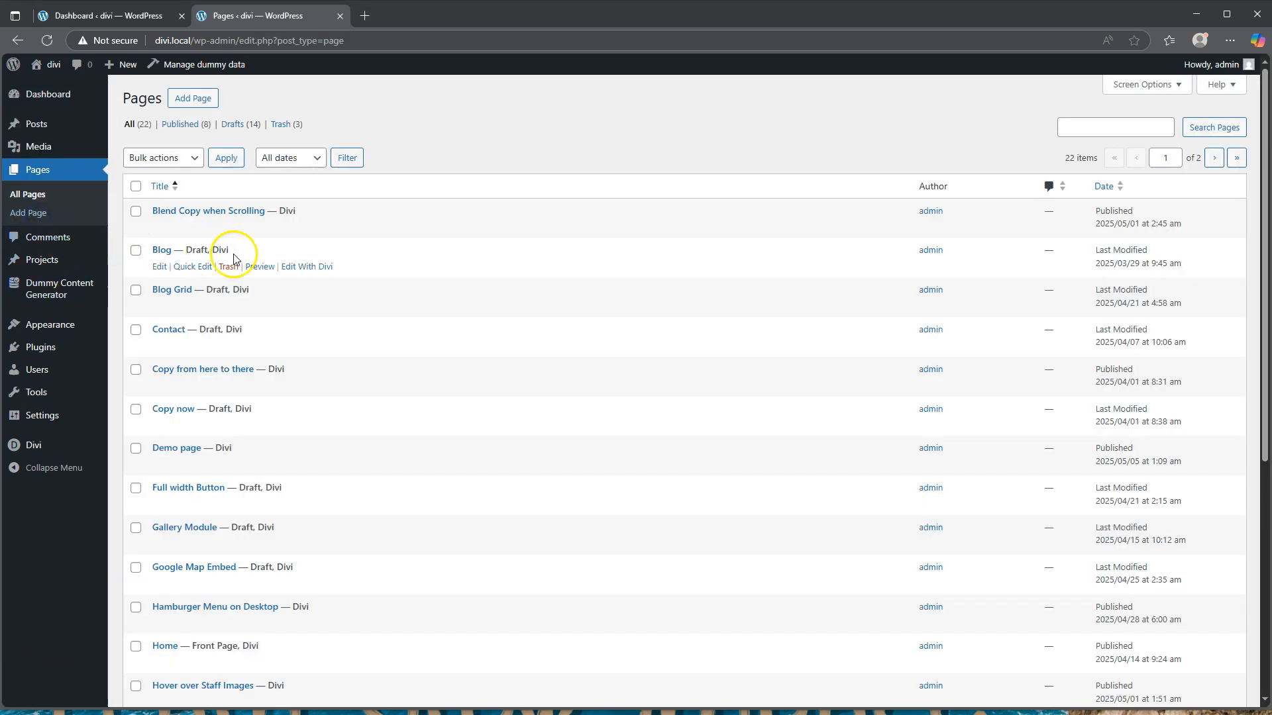
pyautogui.click(196, 98)
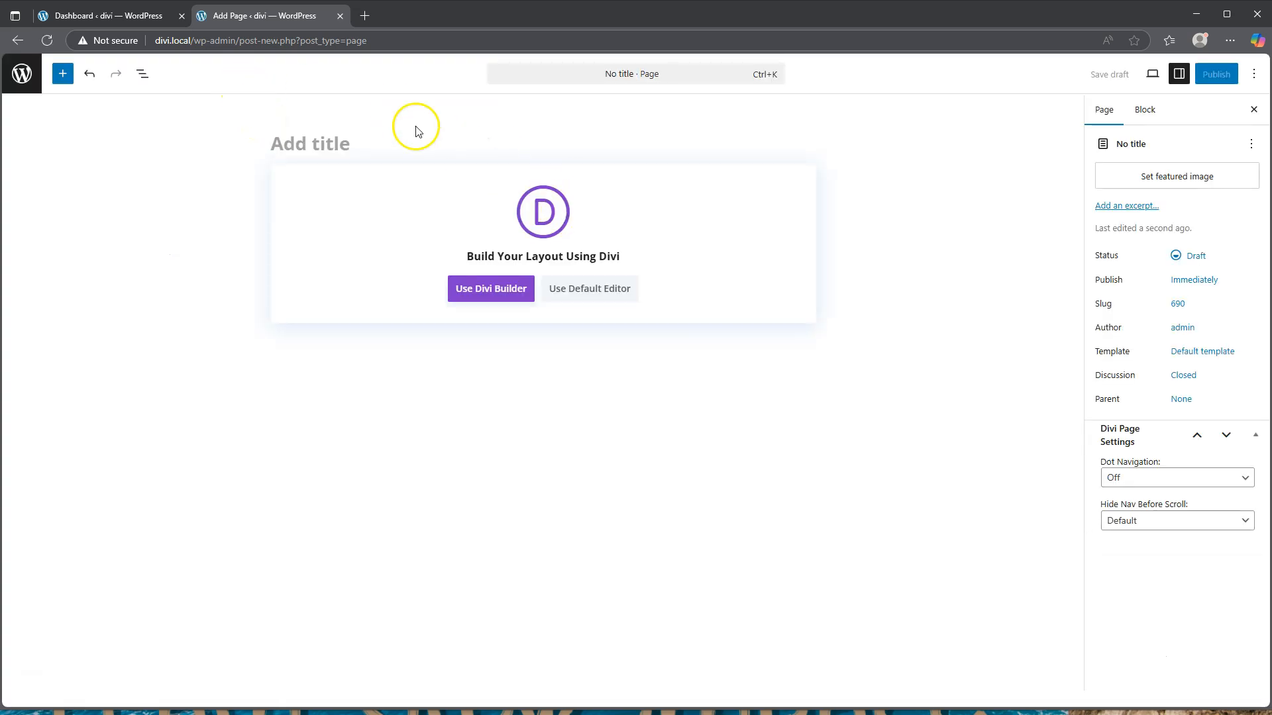
pyautogui.write('Sticky Backgroun')
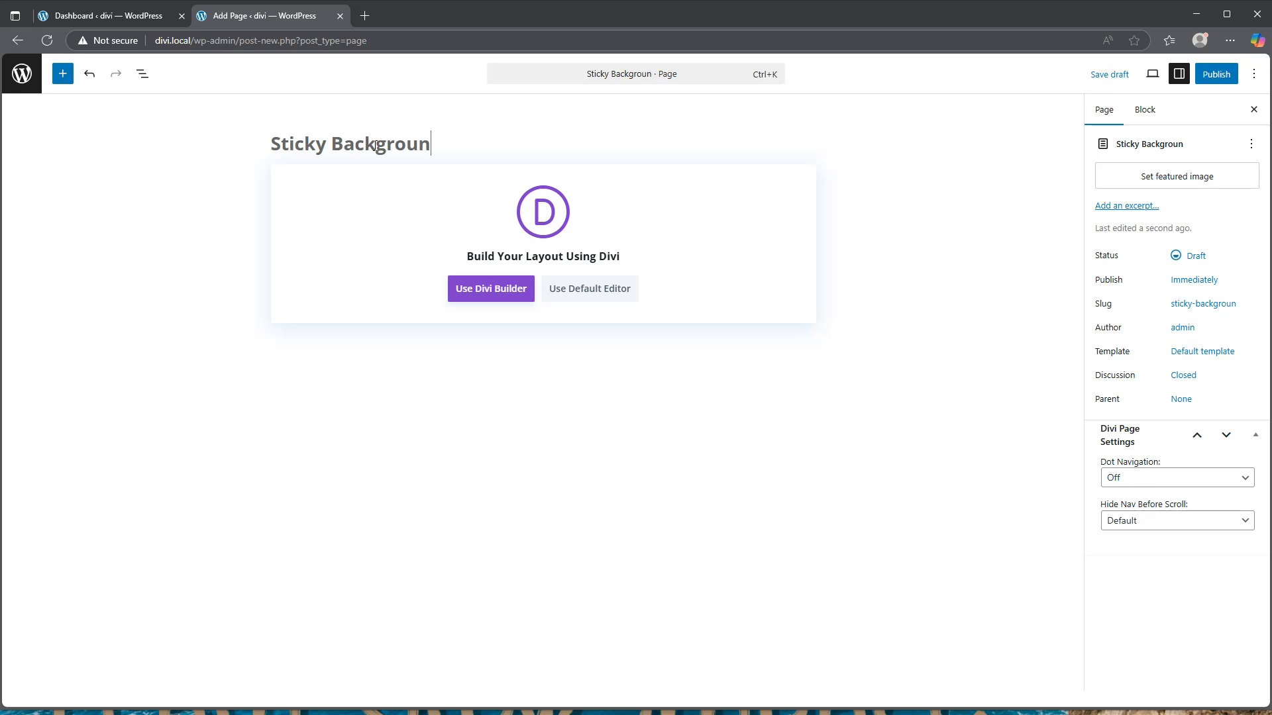
pyautogui.write('Mask')
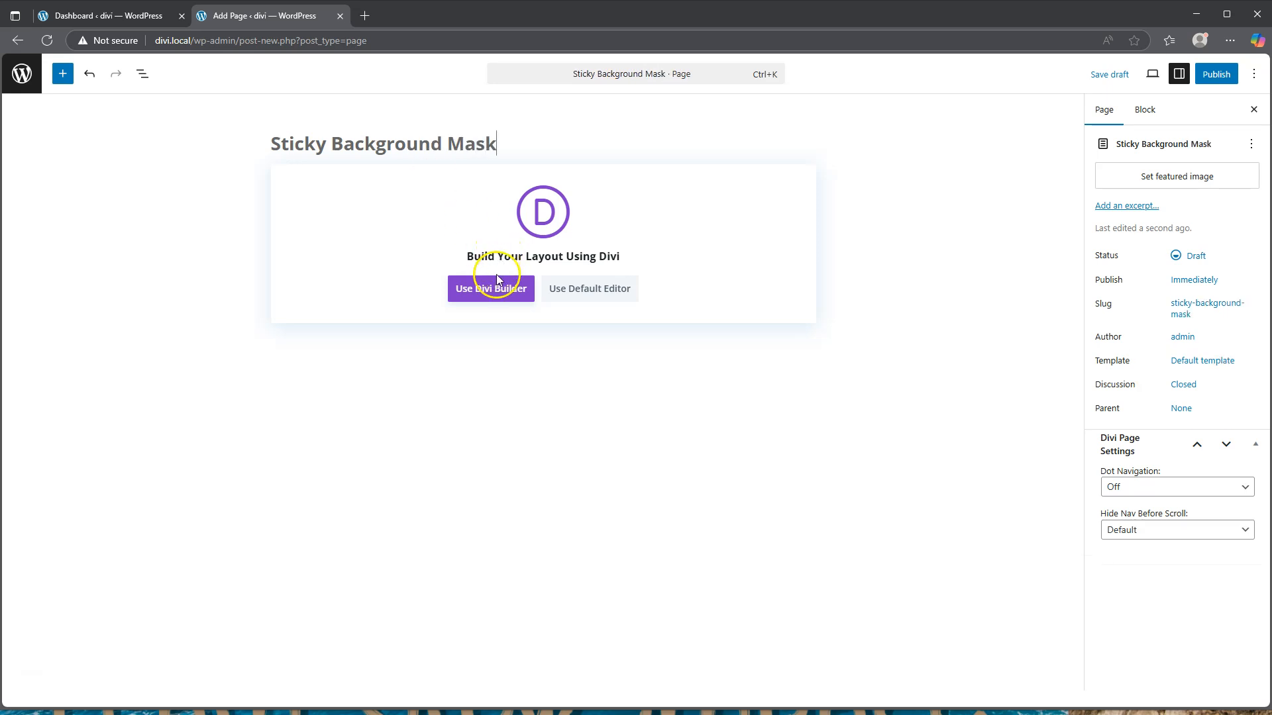
# - Open the page in the Divi Builder, start building from scratch, and dismiss the row insertion prompt
pyautogui.click(496, 291)
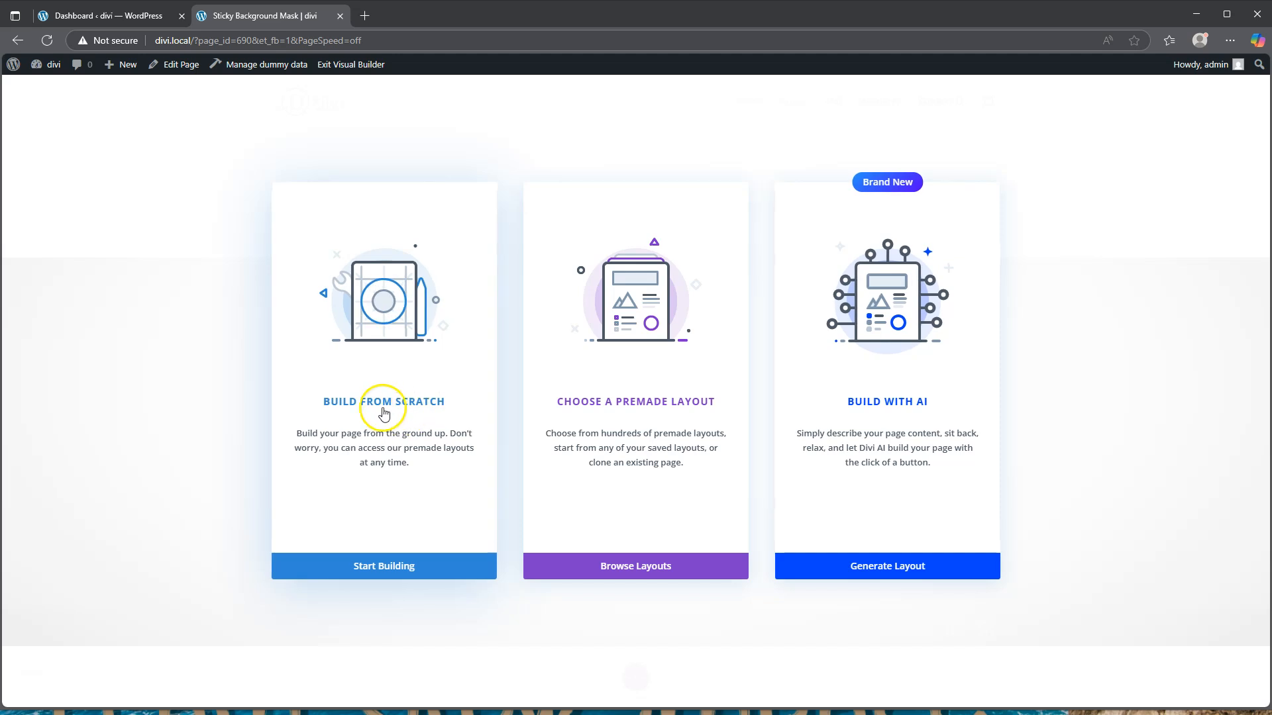
pyautogui.click(393, 565)
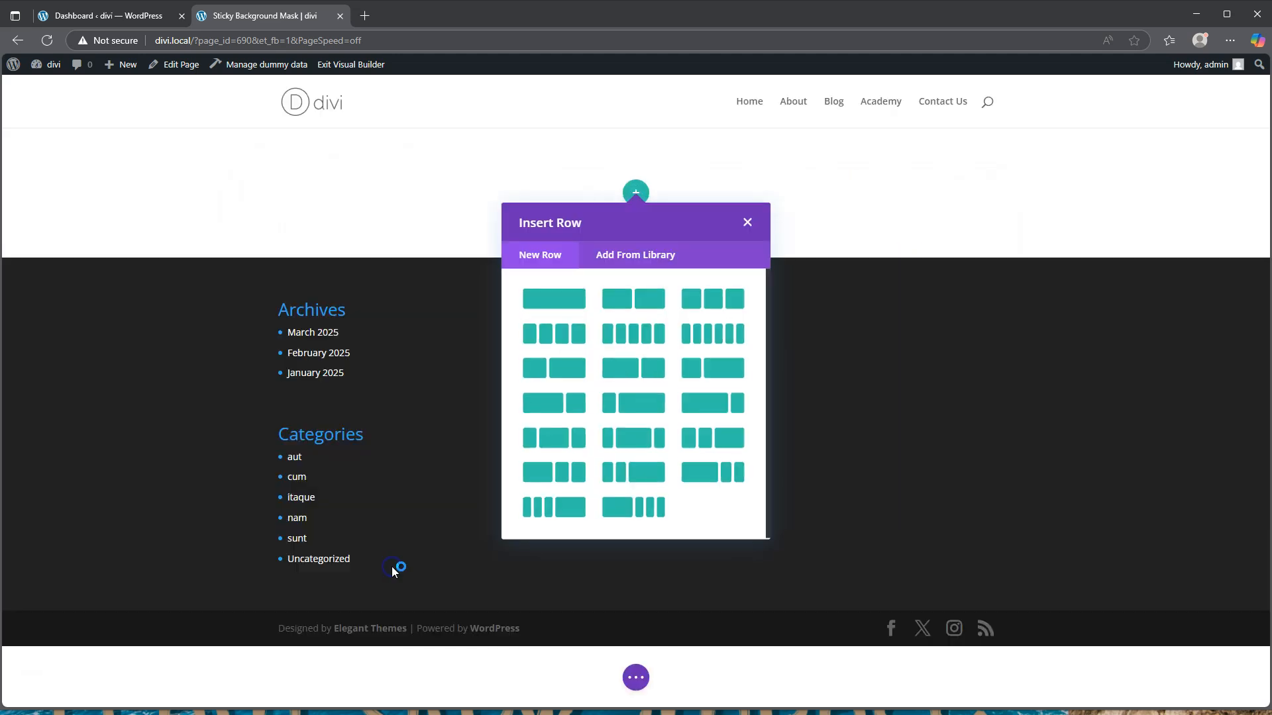
pyautogui.click(746, 223)
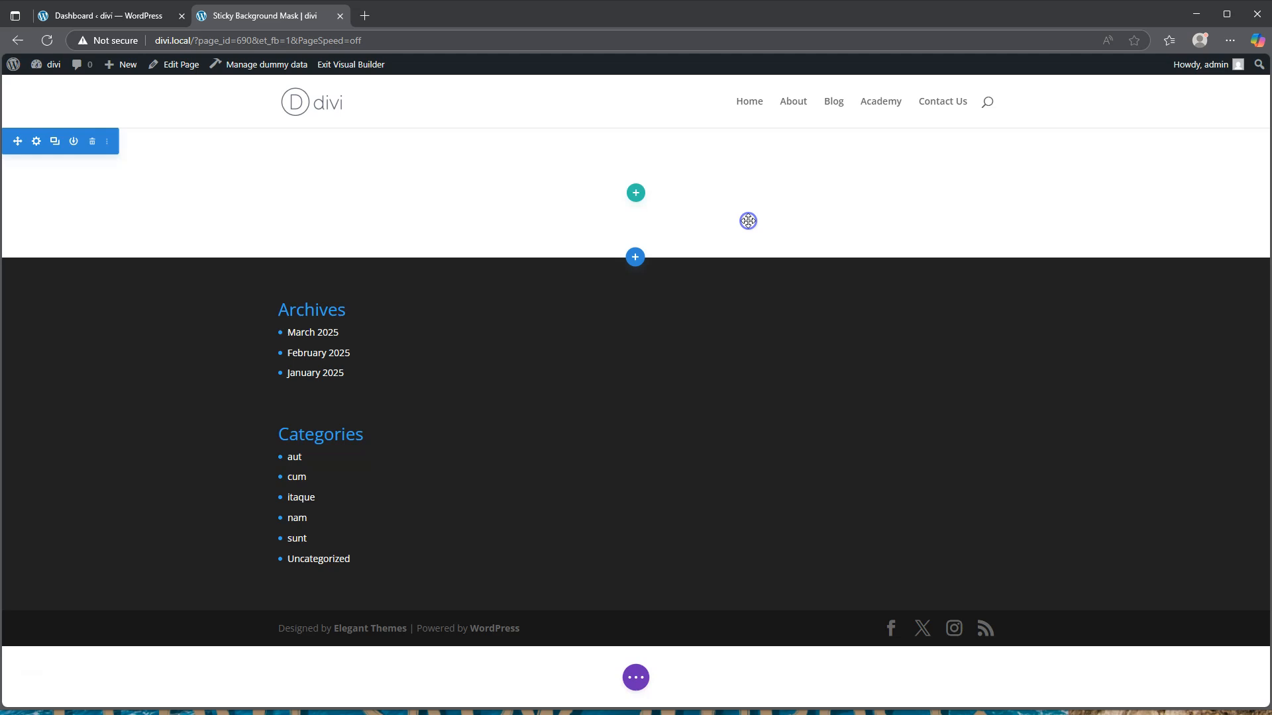
# - Give the empty section a background image using the underwater photo from the media library
pyautogui.click(37, 142)
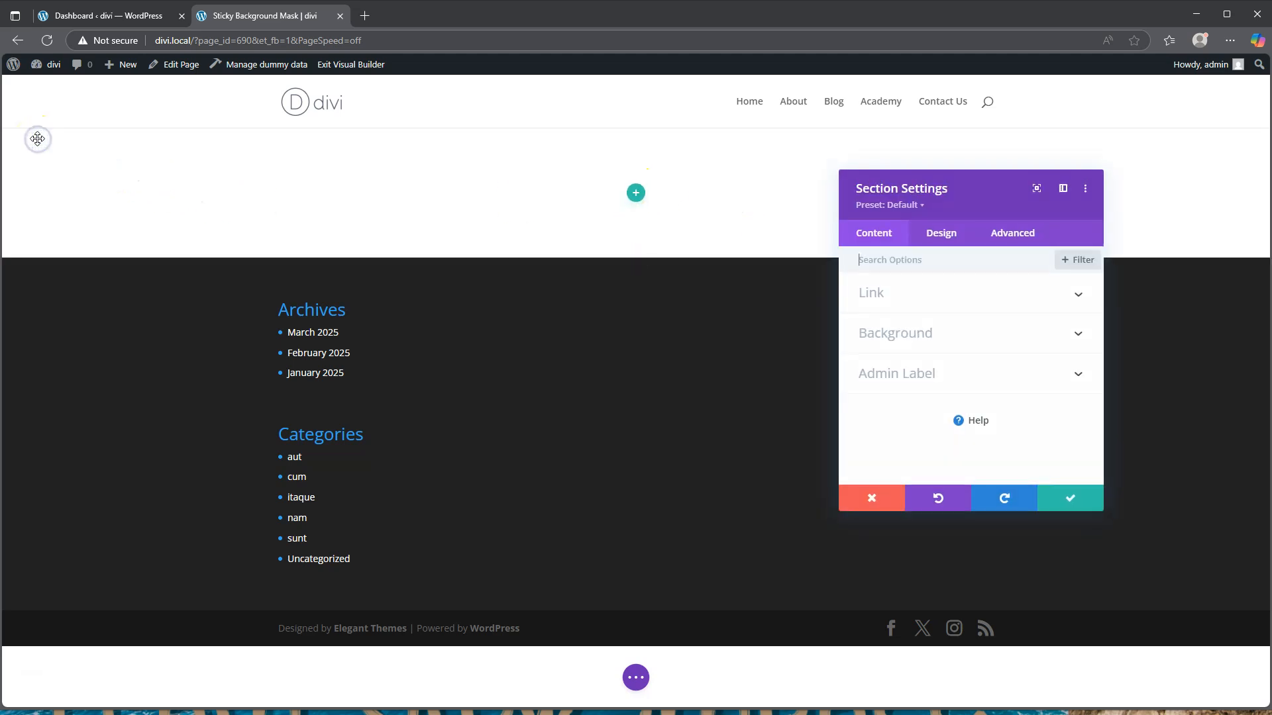
pyautogui.click(961, 331)
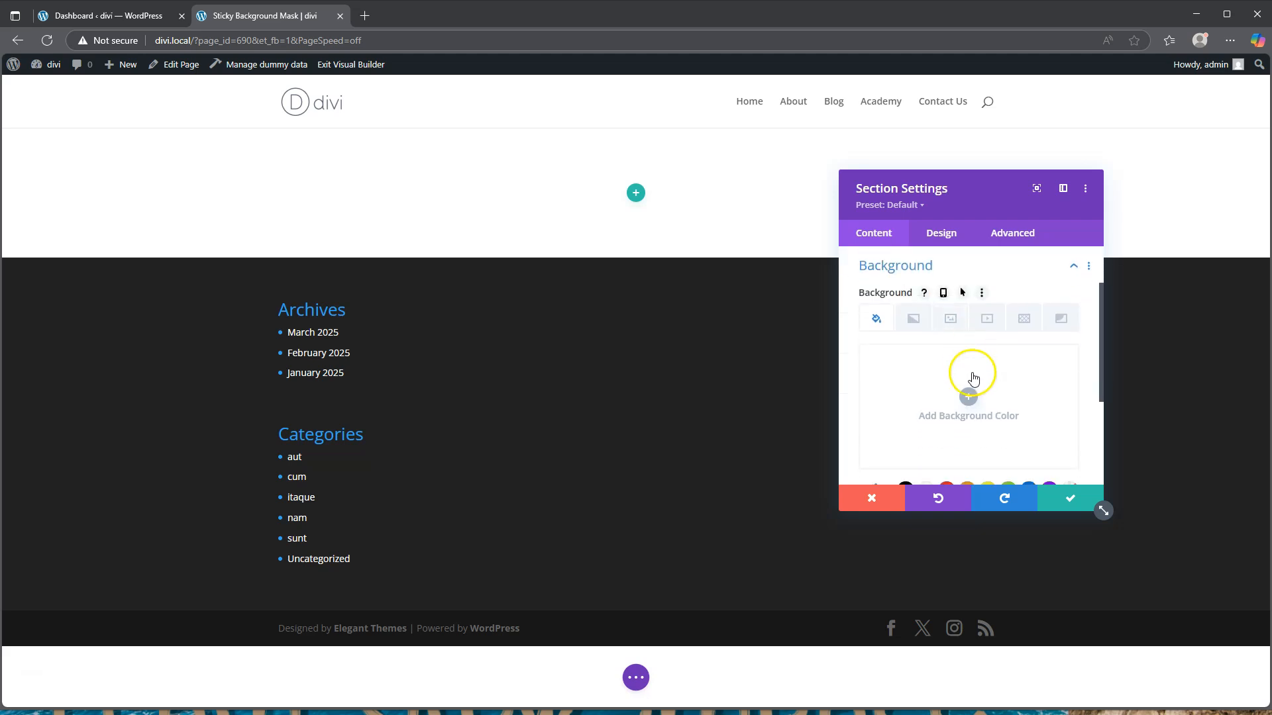
pyautogui.click(949, 320)
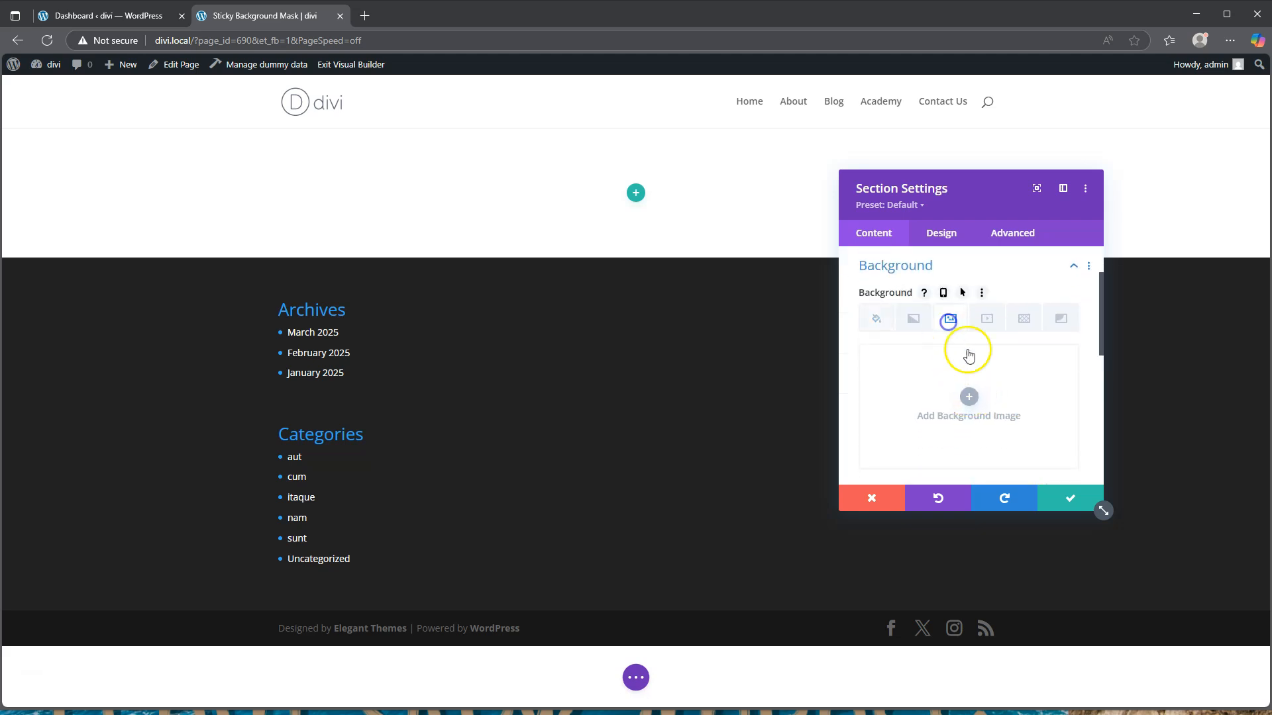
pyautogui.click(969, 398)
pyautogui.click(202, 230)
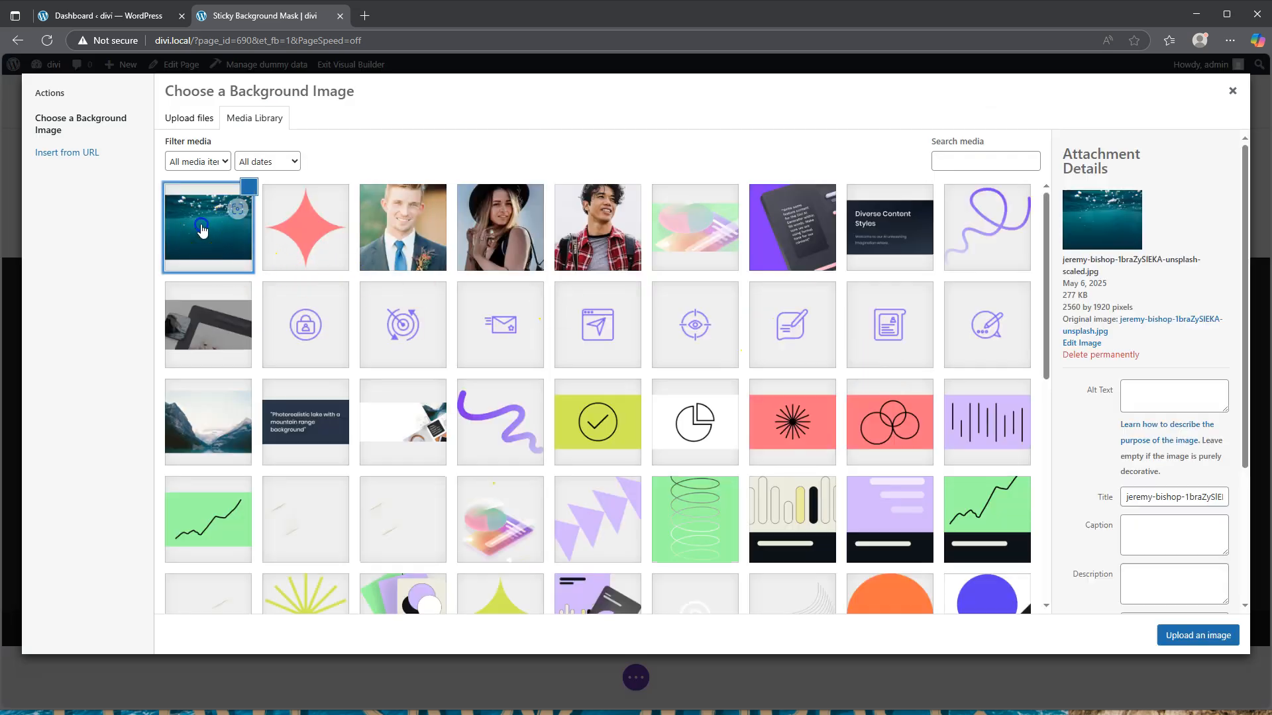
pyautogui.click(1215, 635)
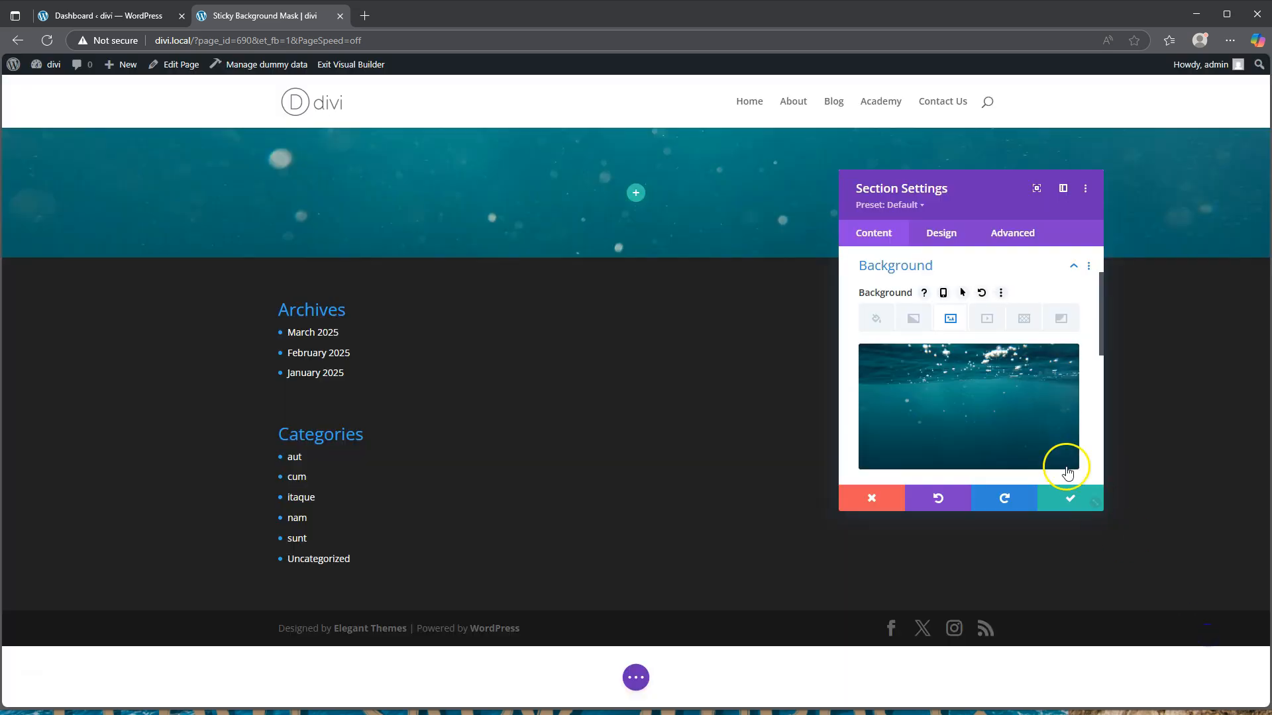
pyautogui.scroll(-2, 960, 363)
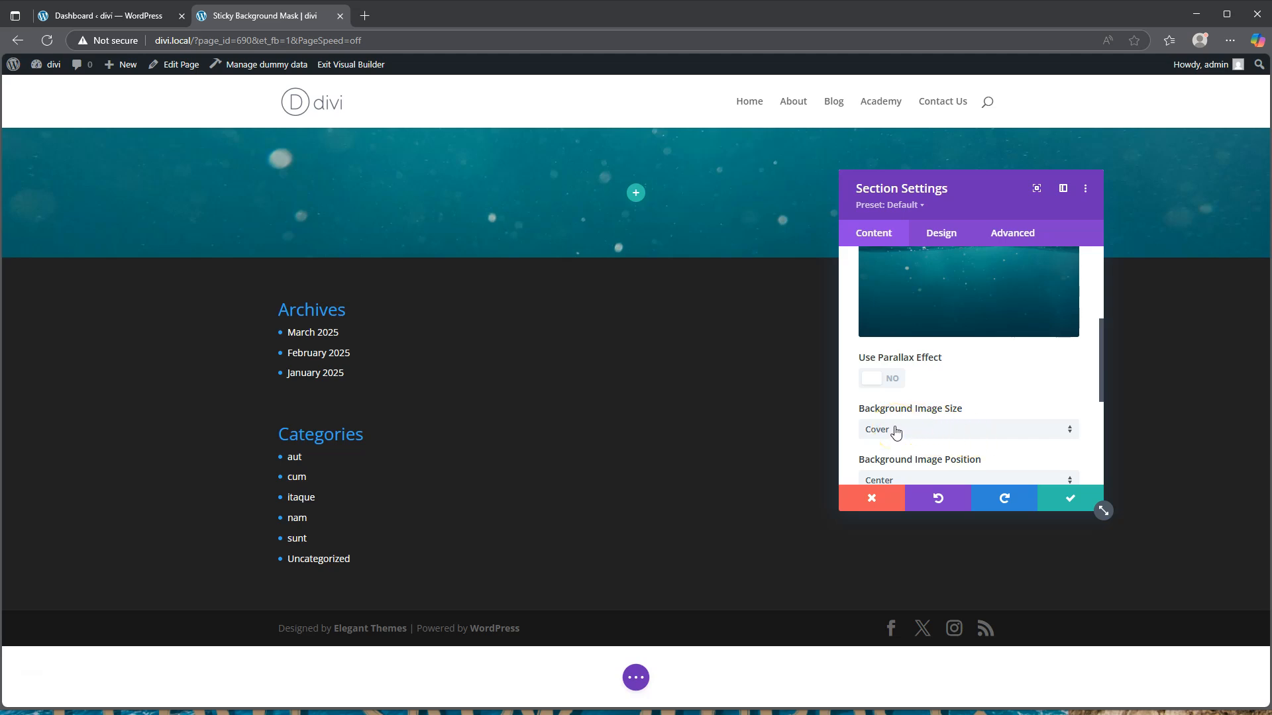
# - Set the section's top and bottom padding to 0px, with the two values linked
pyautogui.click(938, 235)
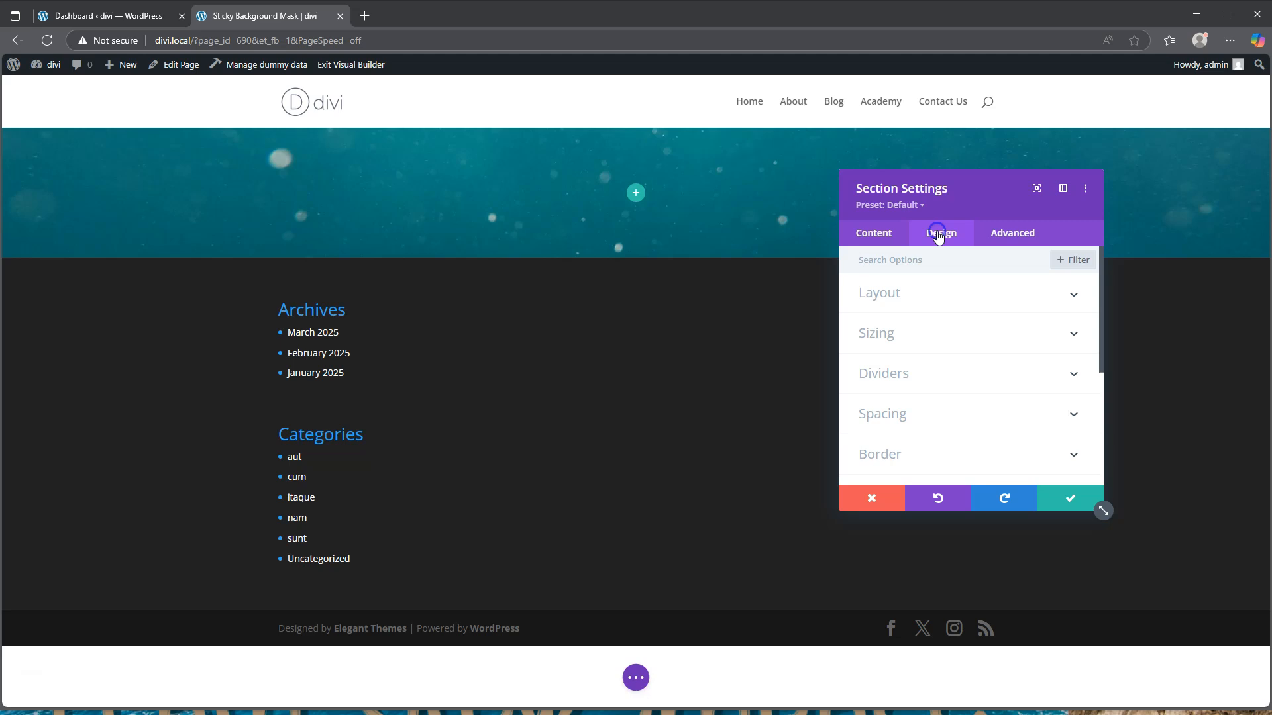
pyautogui.click(908, 414)
pyautogui.click(880, 378)
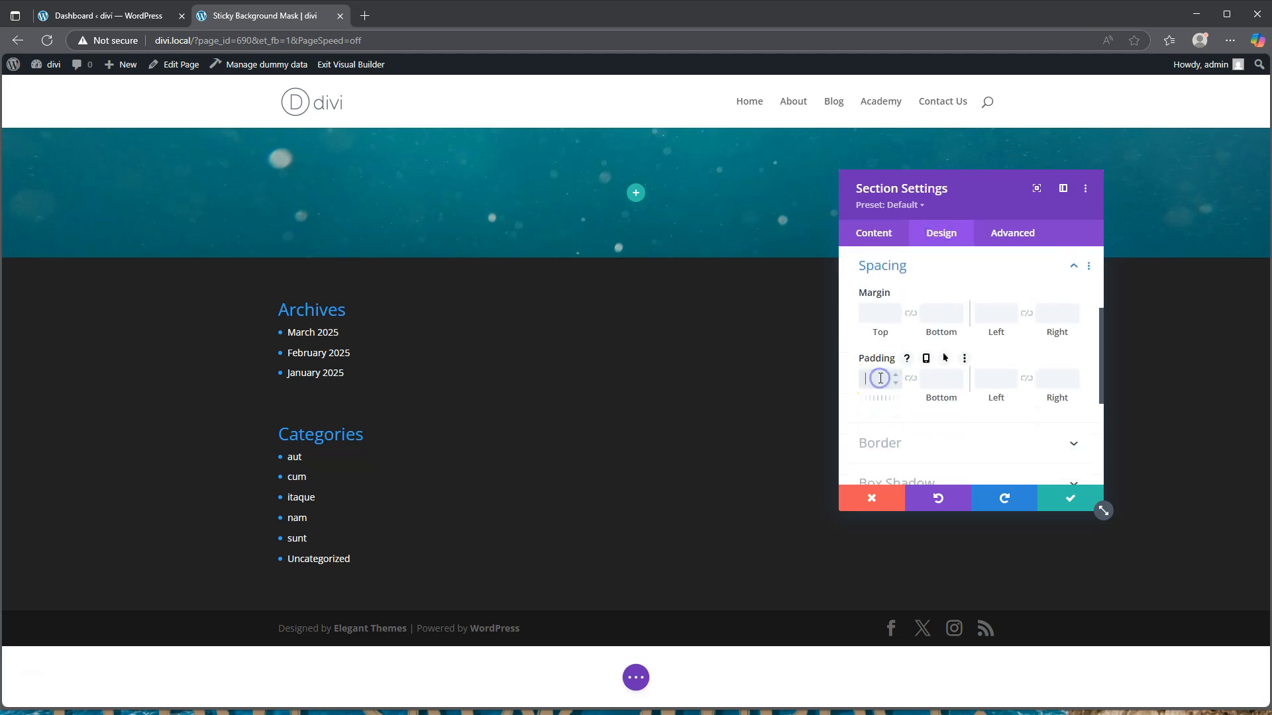
pyautogui.write('0')
pyautogui.click(954, 378)
pyautogui.click(911, 379)
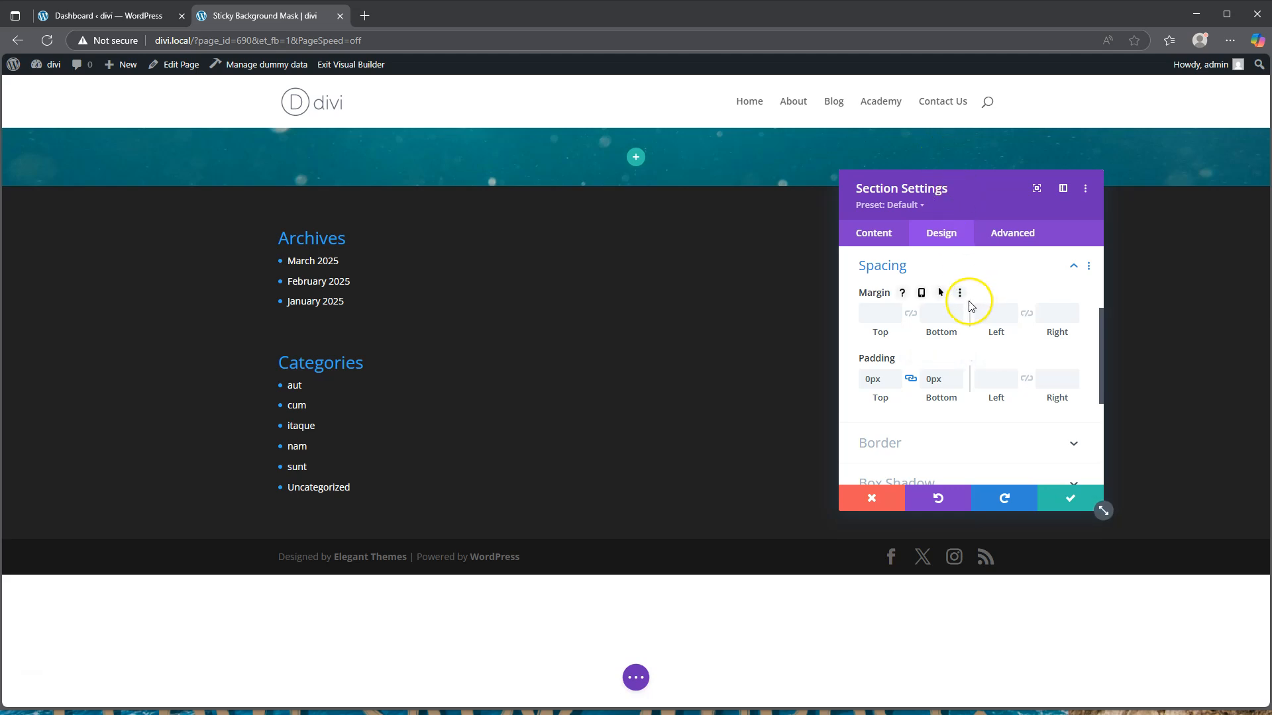
# - Set the section's horizontal and vertical overflow to Hidden and save the section settings
pyautogui.click(1001, 234)
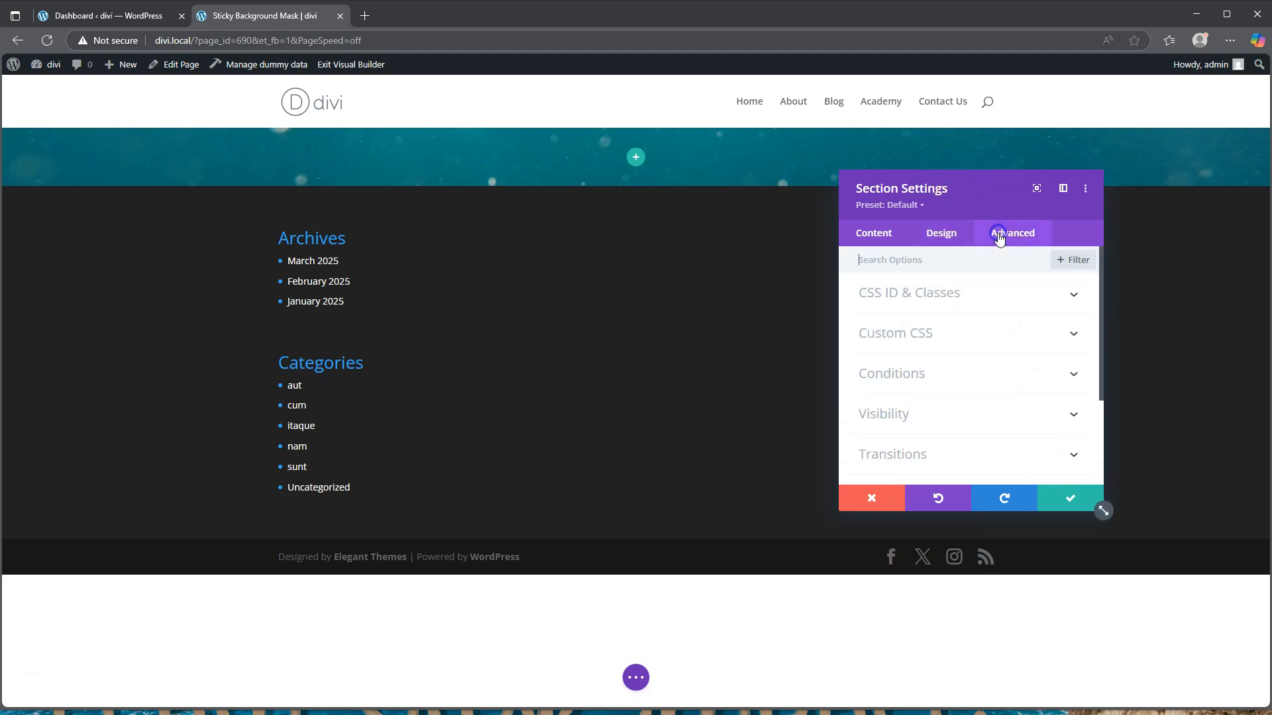
pyautogui.click(928, 415)
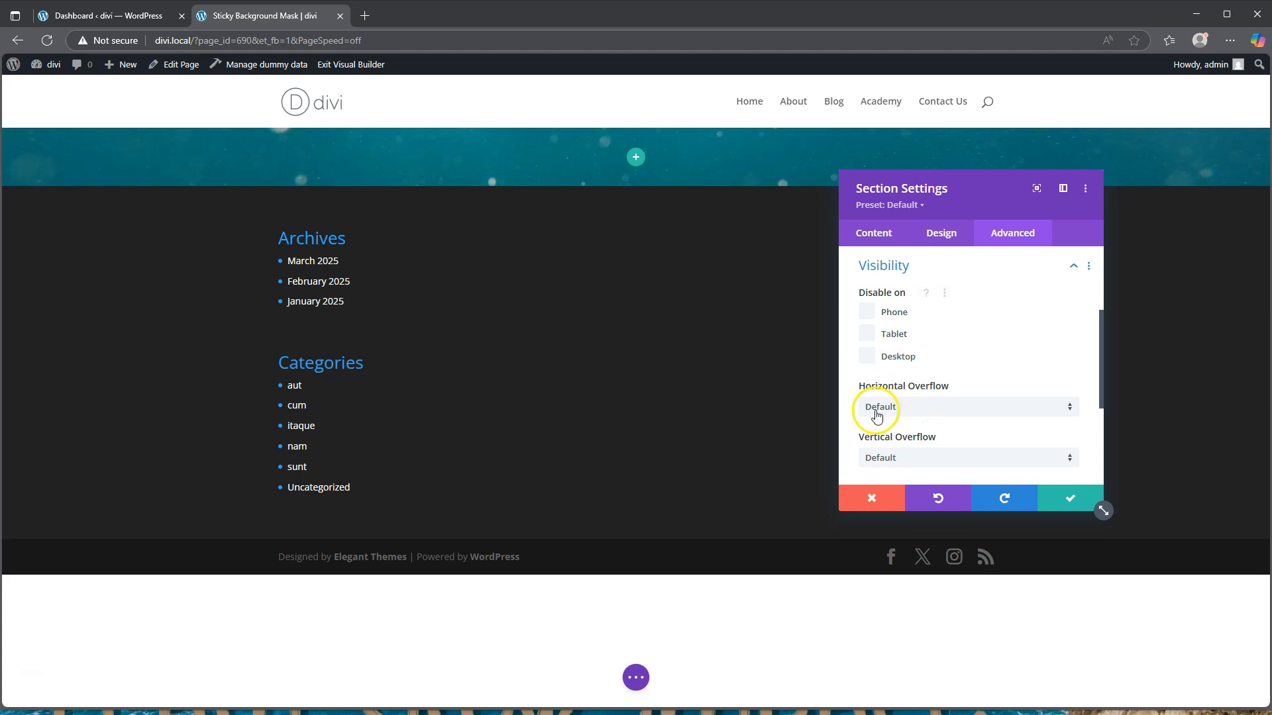
pyautogui.click(928, 408)
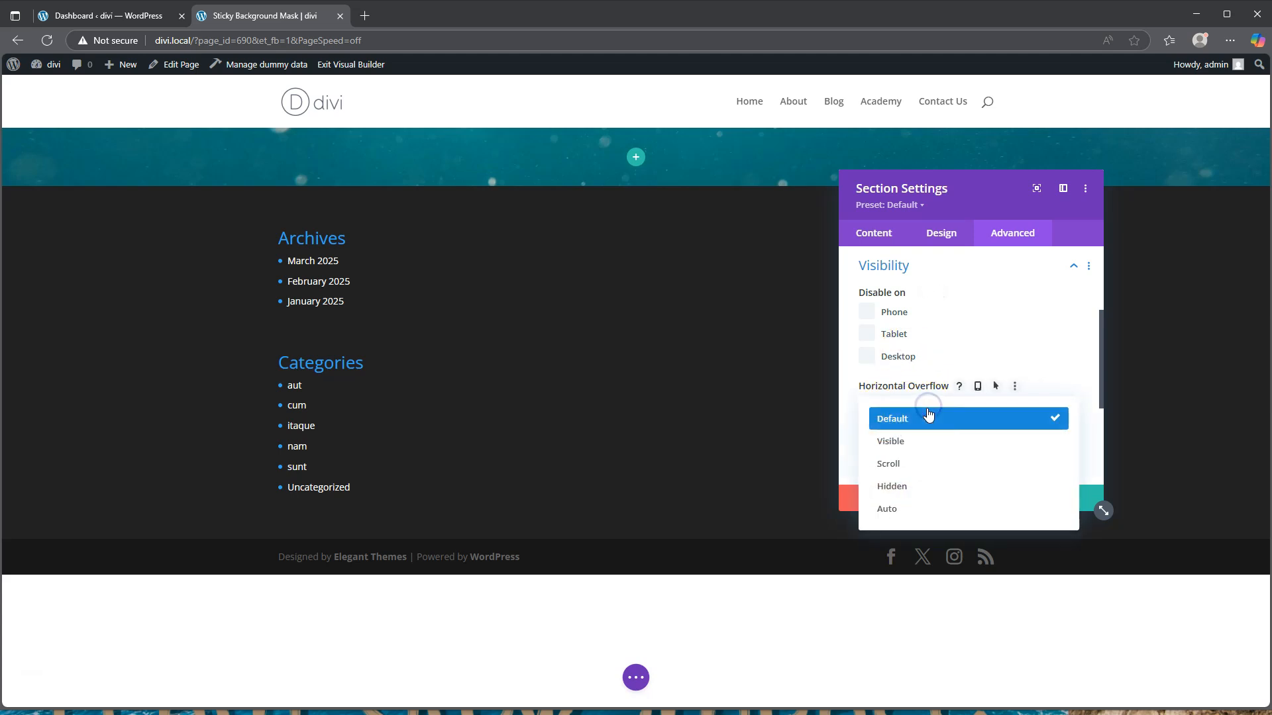
pyautogui.click(907, 486)
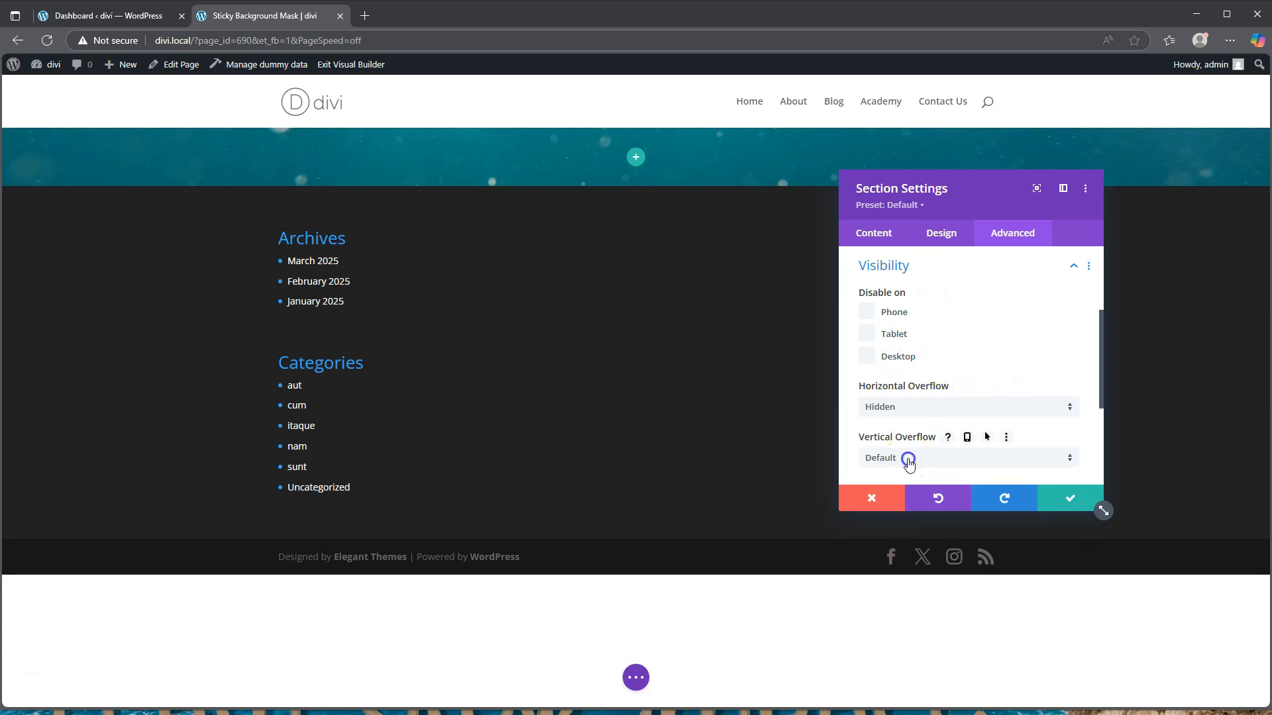
pyautogui.click(909, 460)
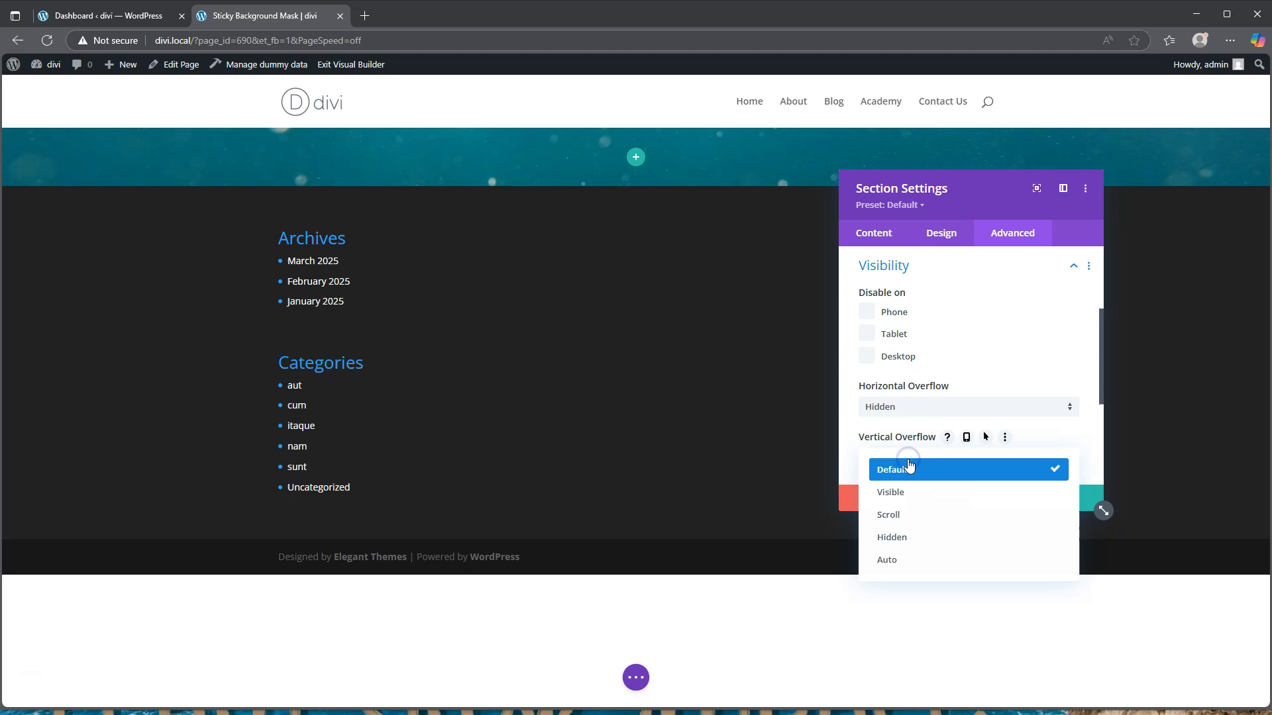
pyautogui.click(910, 540)
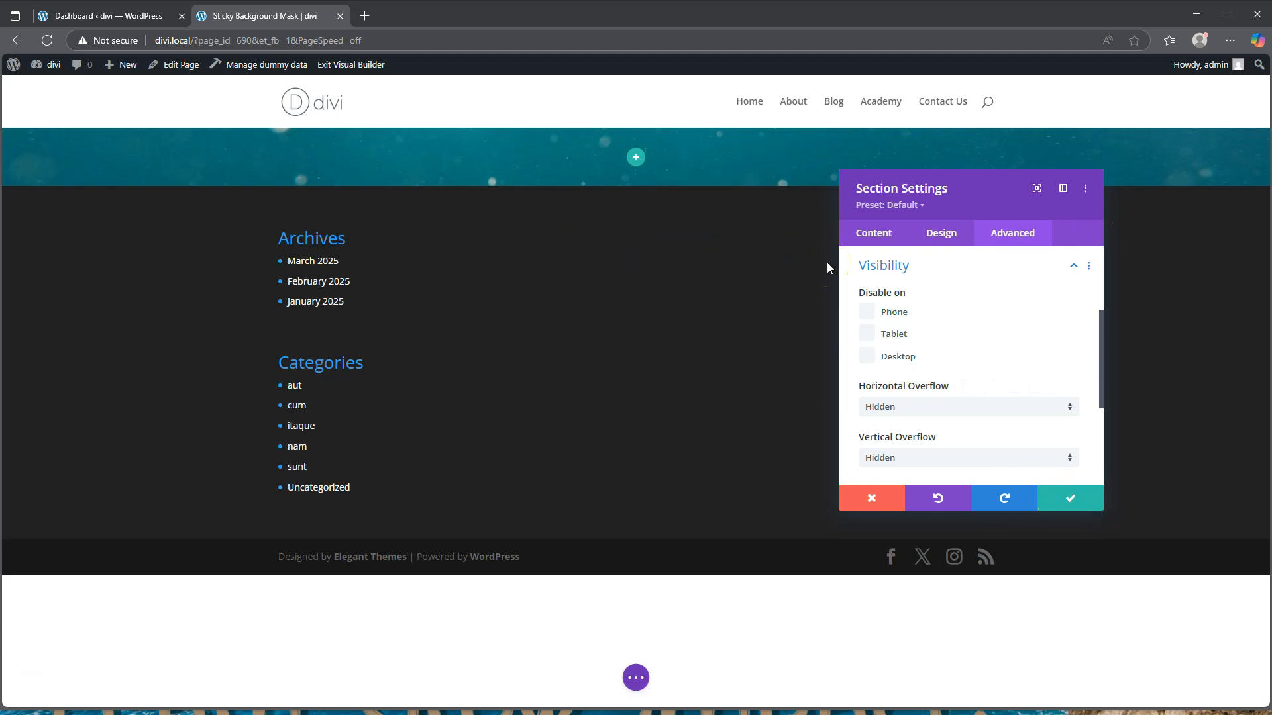
pyautogui.click(1071, 498)
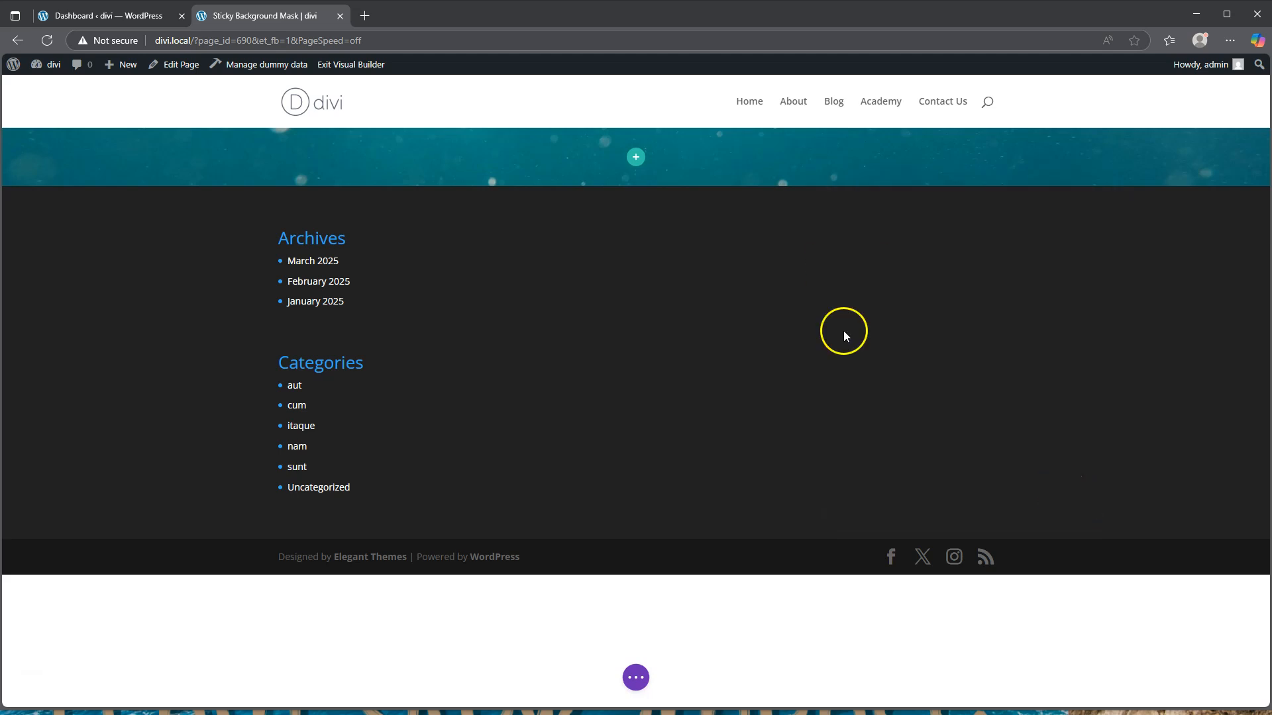
# - Insert a single-column row into the section without adding a module
pyautogui.click(636, 156)
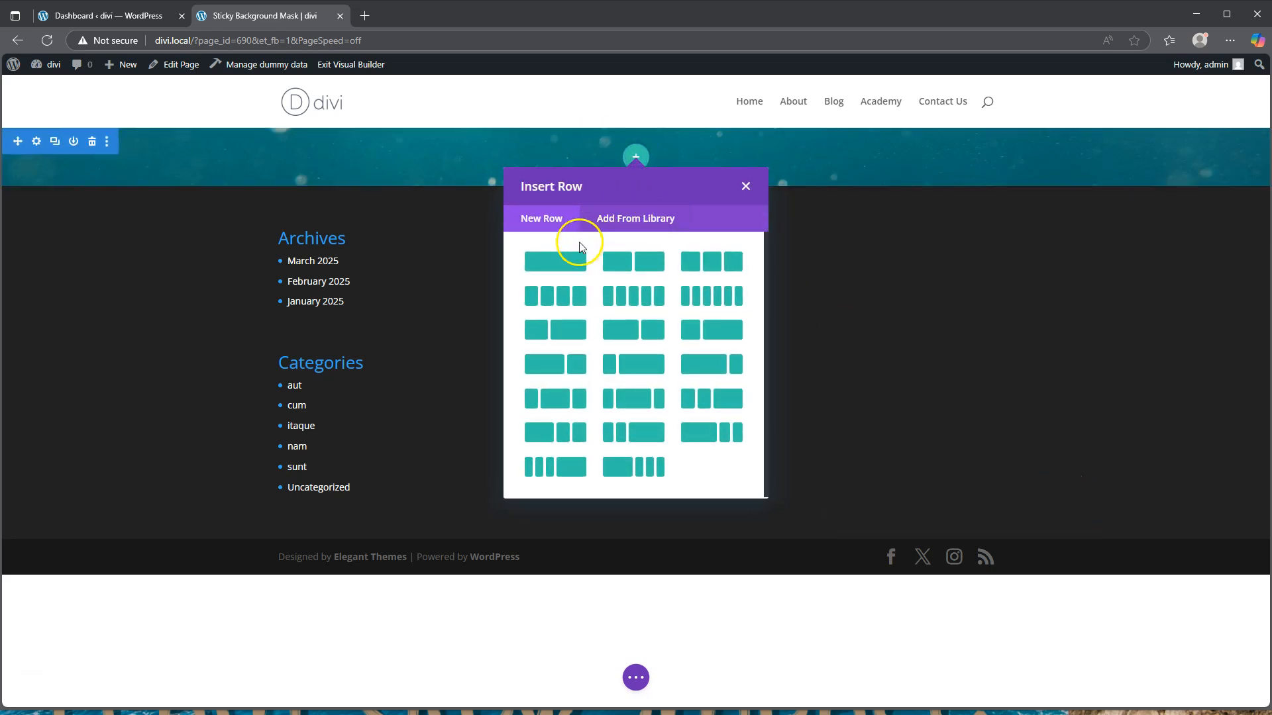
pyautogui.click(565, 268)
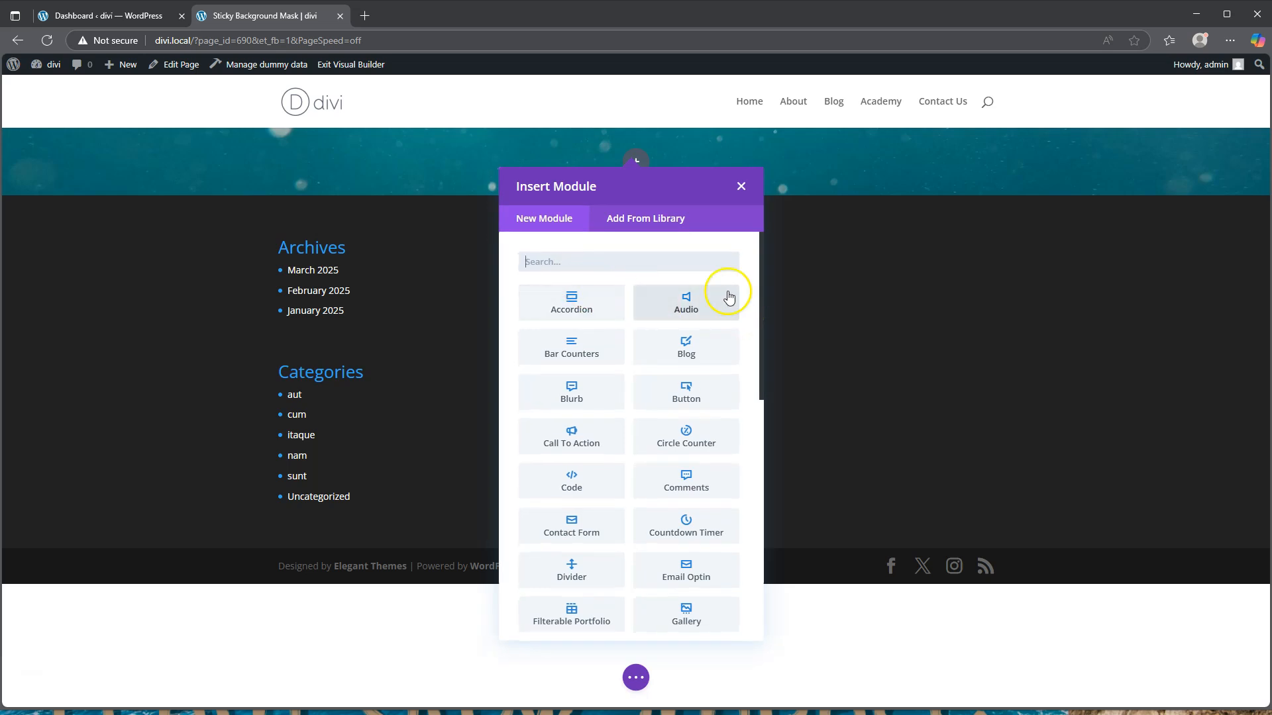
pyautogui.click(741, 186)
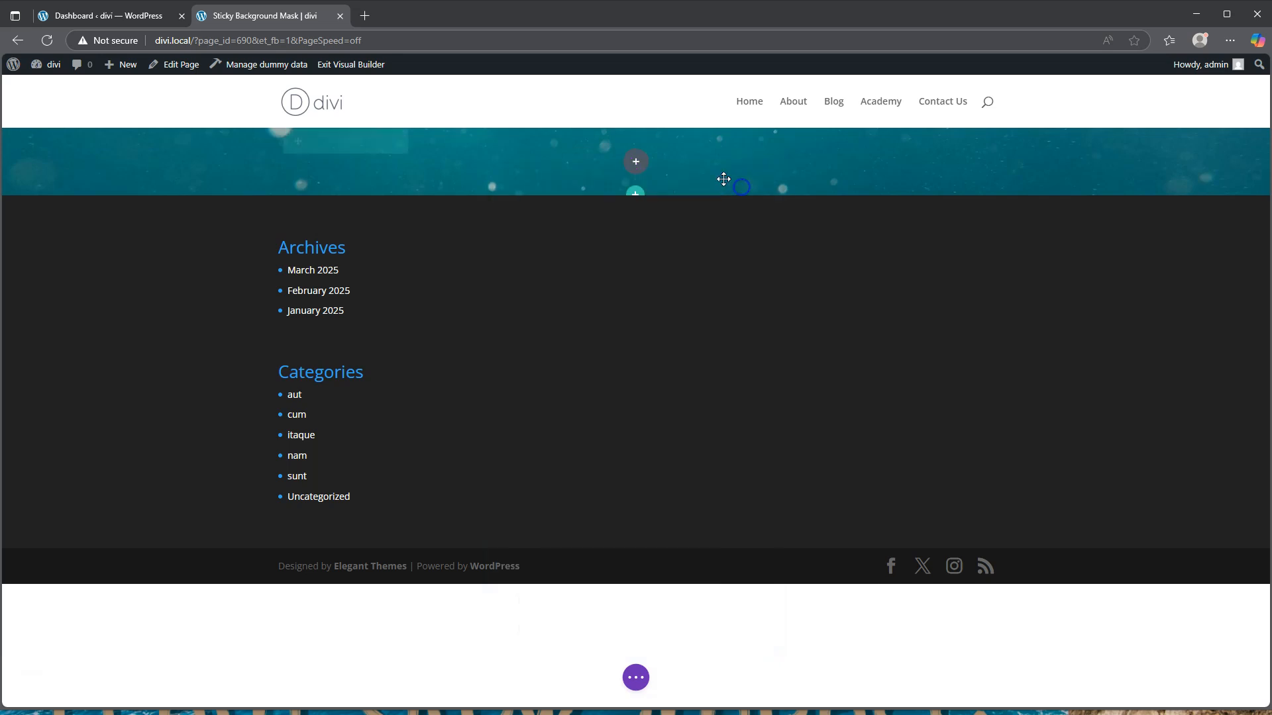
pyautogui.click(350, 142)
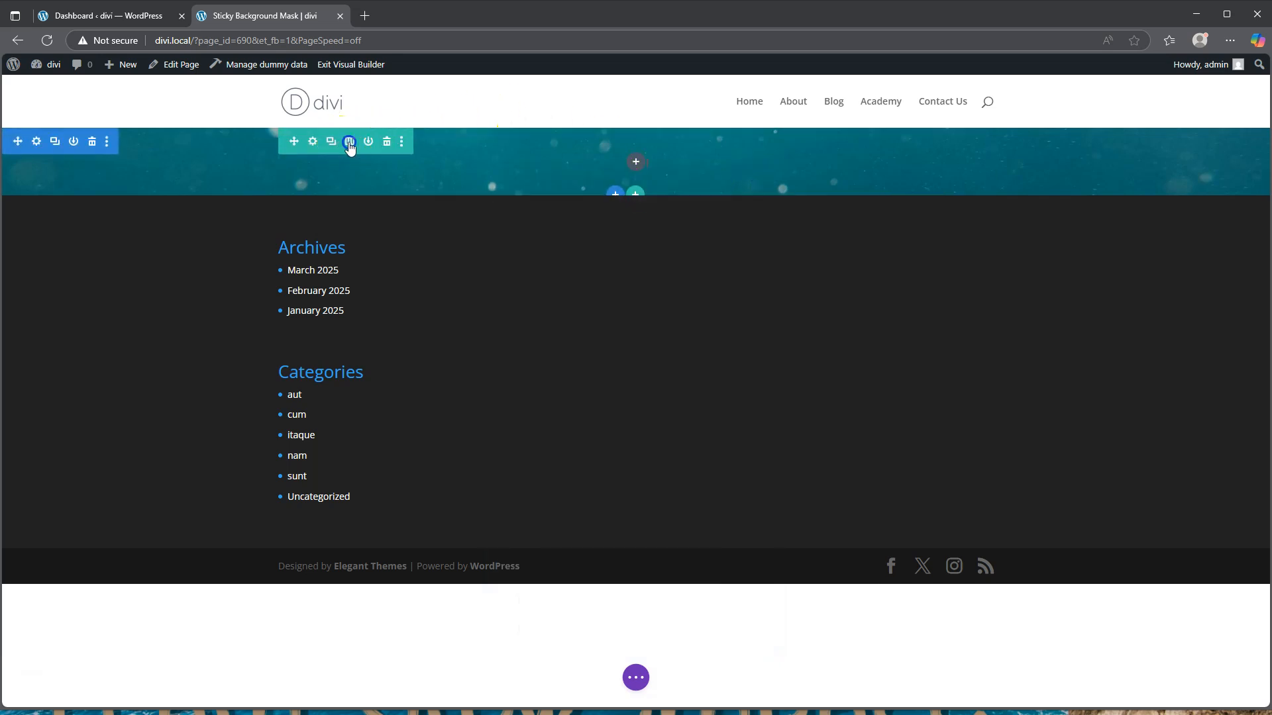
pyautogui.click(268, 217)
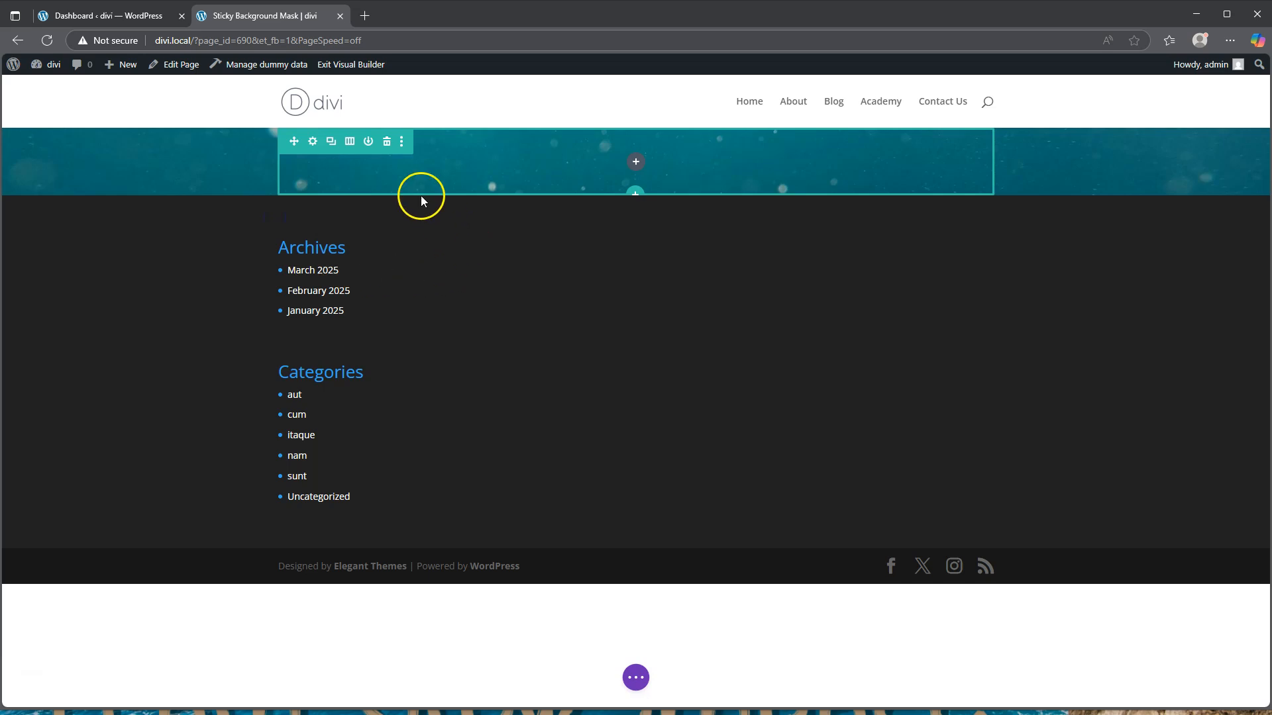
# - Set the new row's width and max width to 100%
pyautogui.click(312, 141)
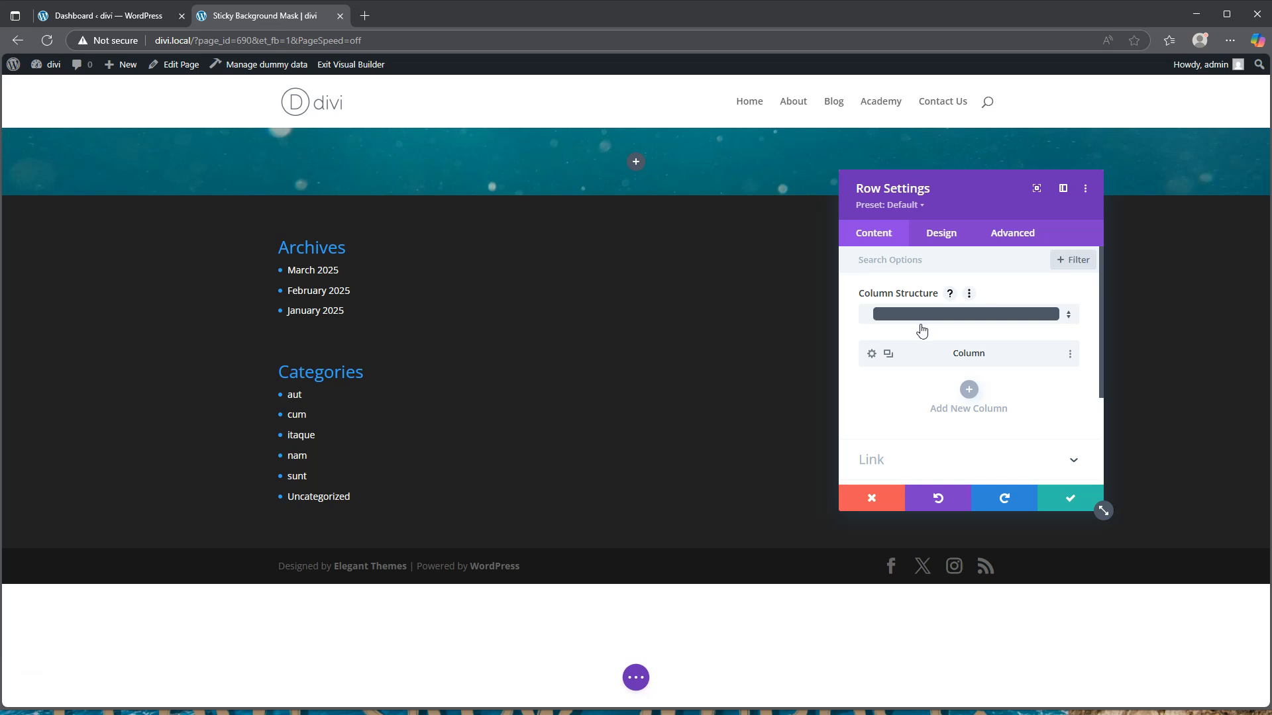
pyautogui.click(942, 240)
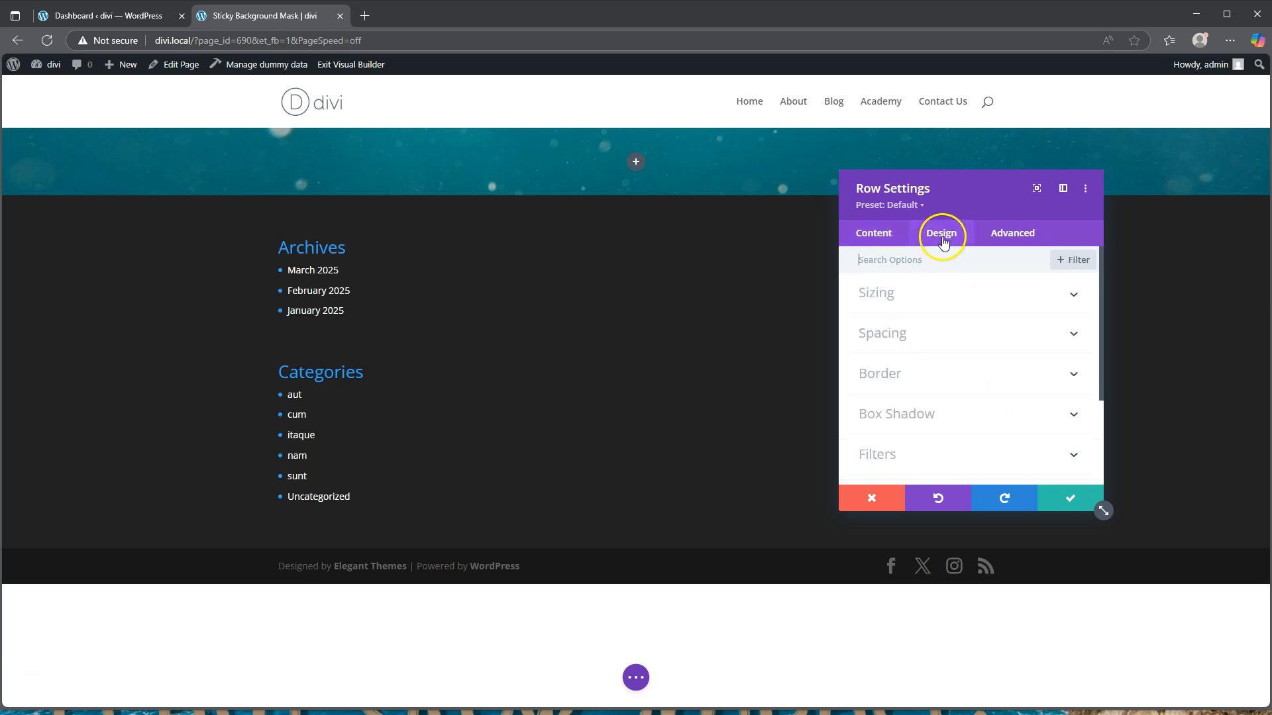
pyautogui.click(898, 300)
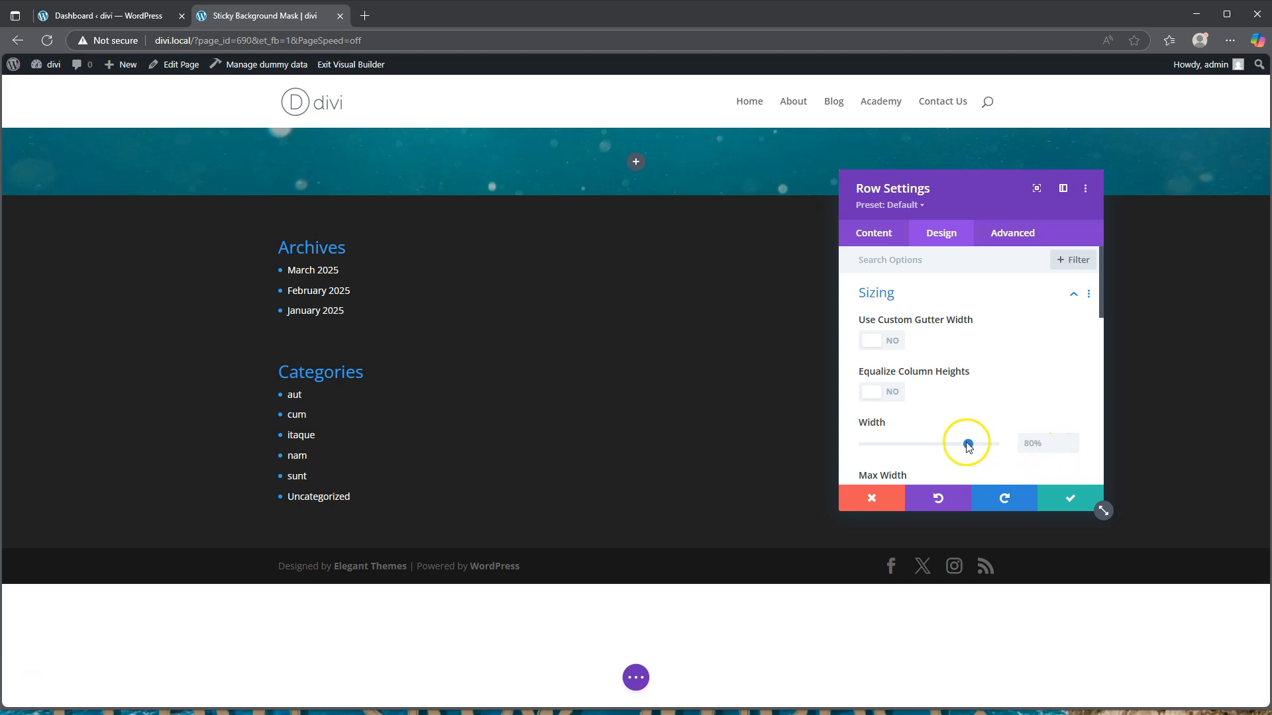
pyautogui.scroll(-5, 1027, 398)
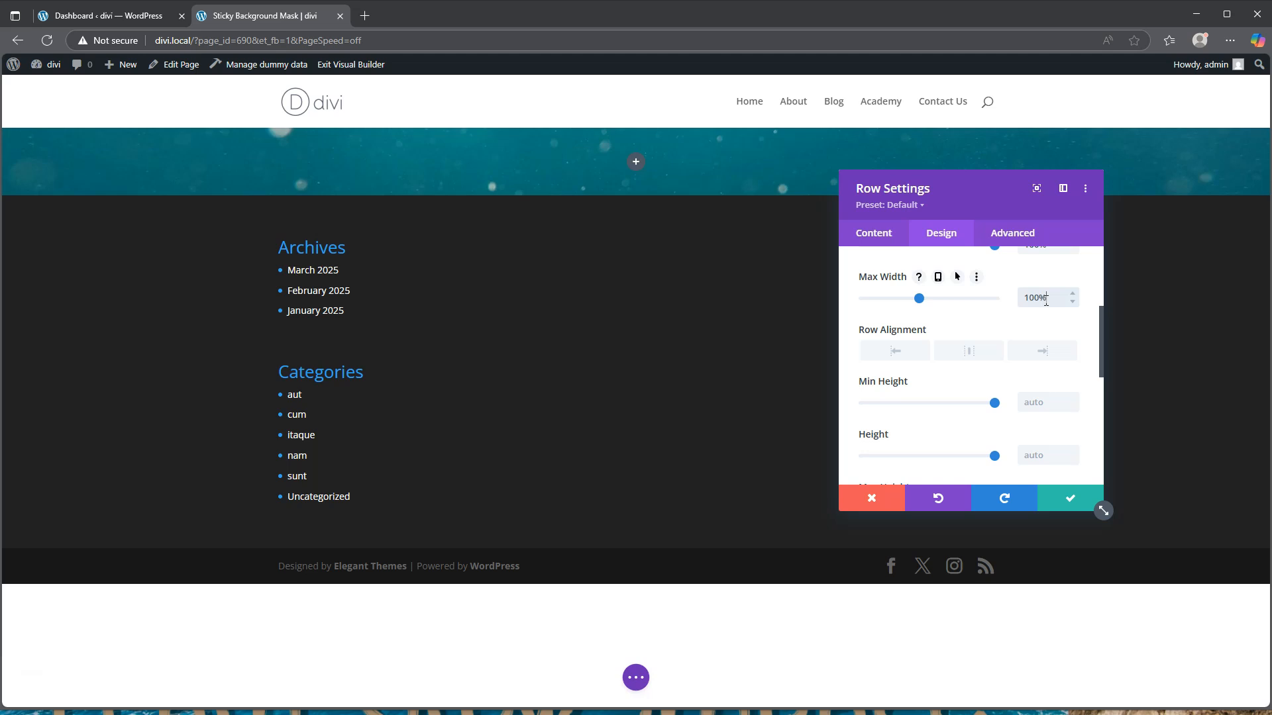
pyautogui.click(920, 300)
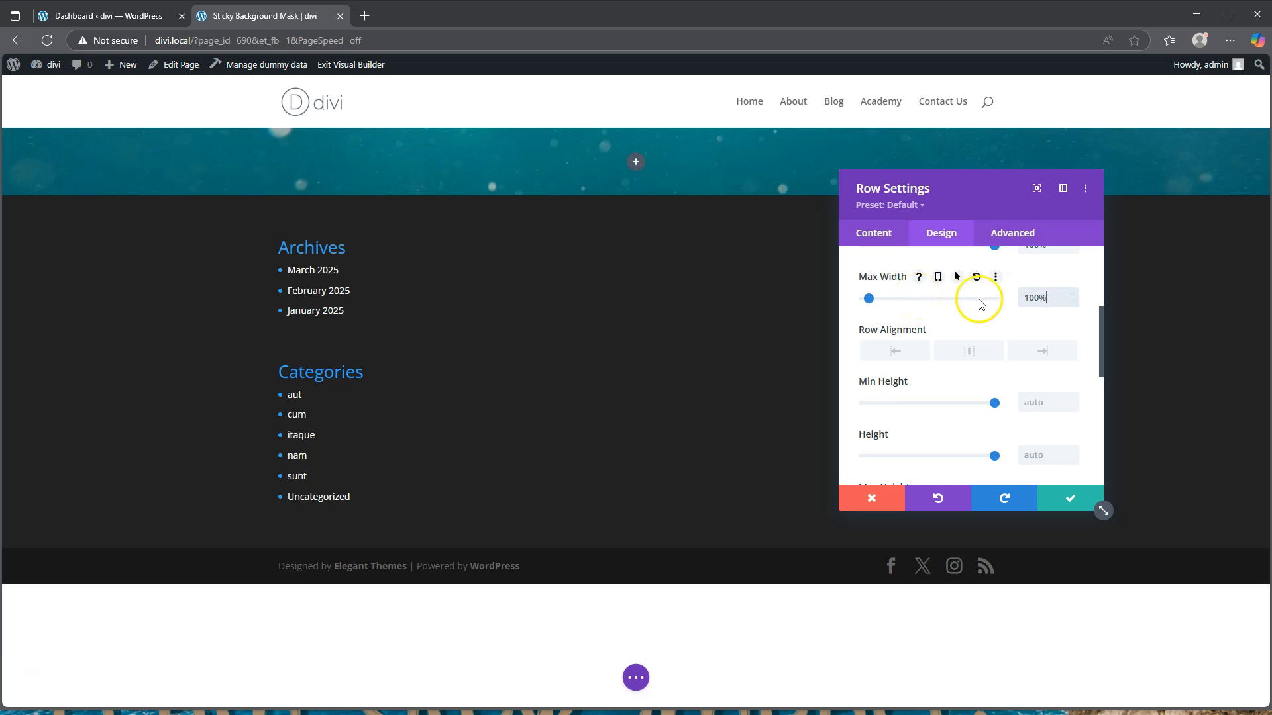
# - Set the row's top and bottom padding to 0px, with the two values linked
pyautogui.scroll(-5, 960, 361)
pyautogui.click(914, 292)
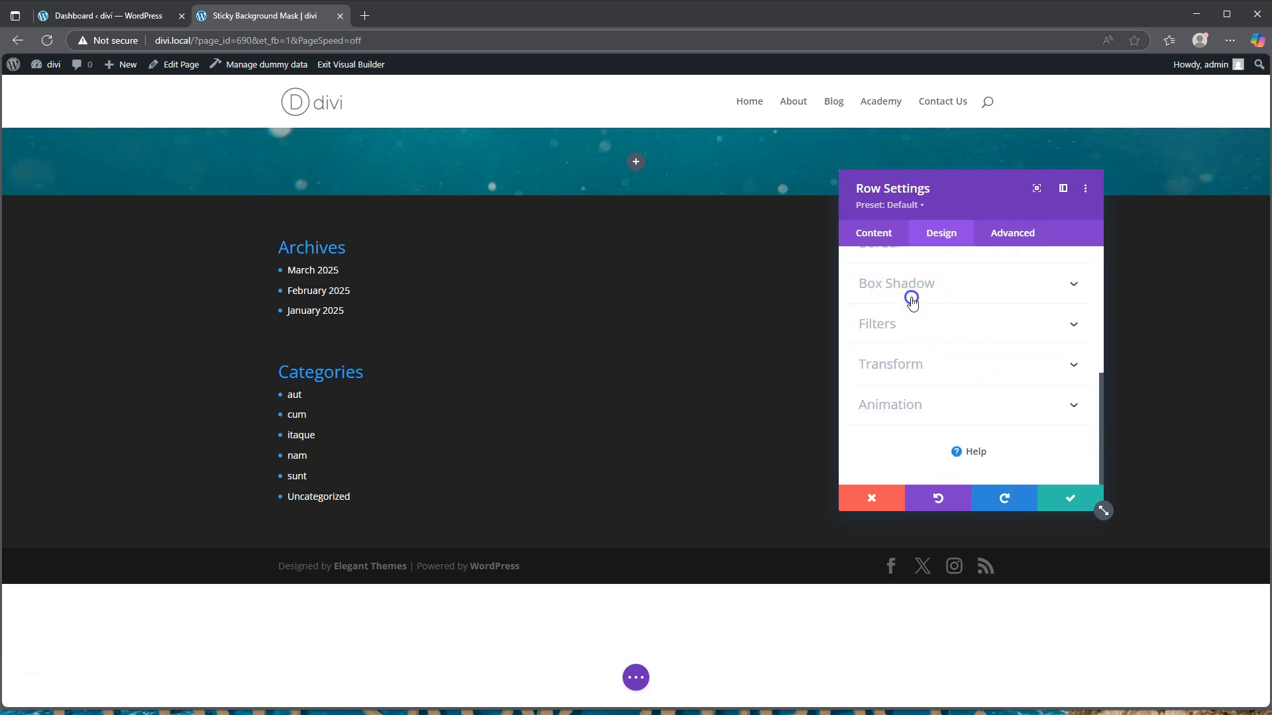
pyautogui.click(884, 377)
pyautogui.write('0')
pyautogui.click(913, 378)
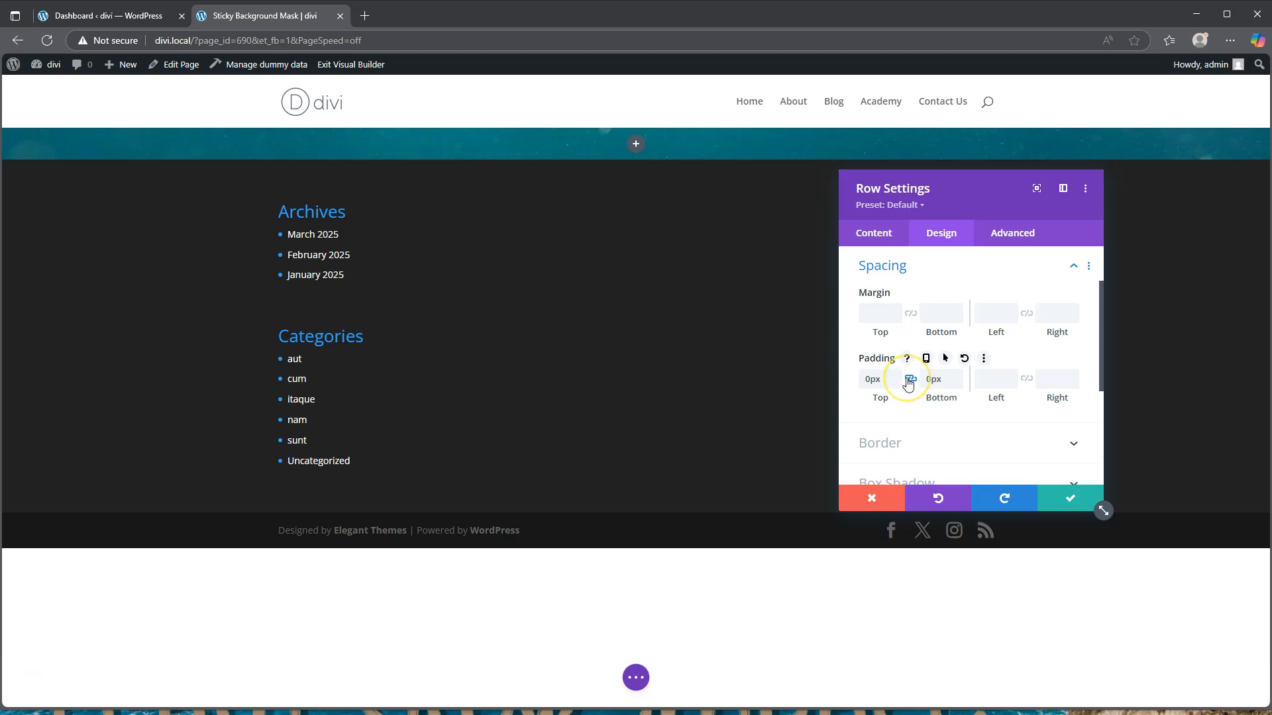
# - Set the row's blend mode filter to Screen
pyautogui.scroll(-2, 945, 365)
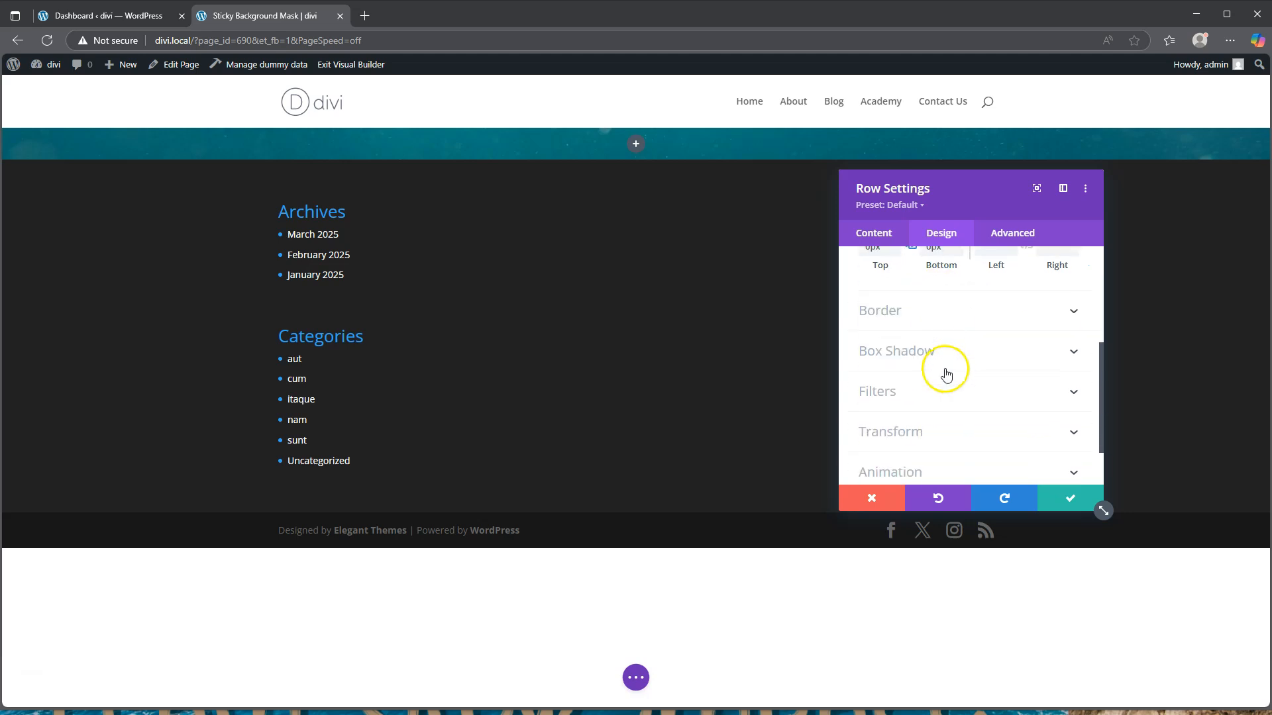
pyautogui.click(927, 395)
pyautogui.scroll(-6, 931, 371)
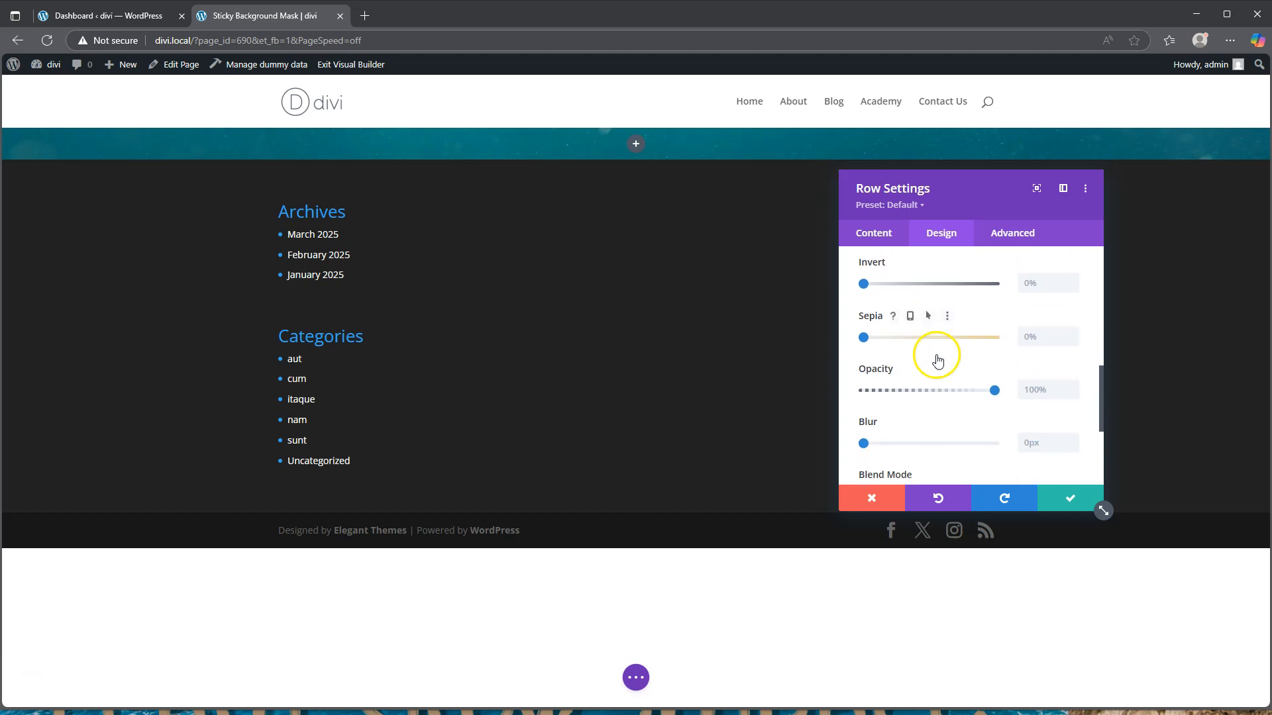
pyautogui.click(927, 343)
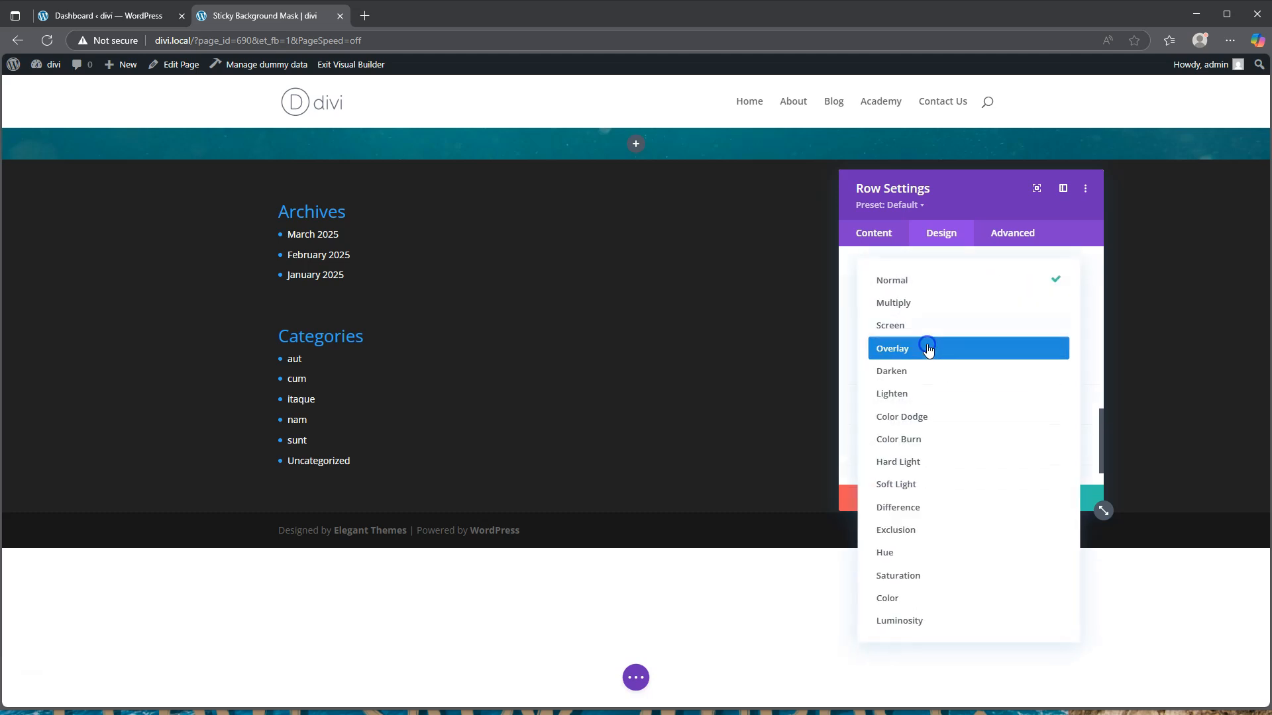
pyautogui.click(920, 327)
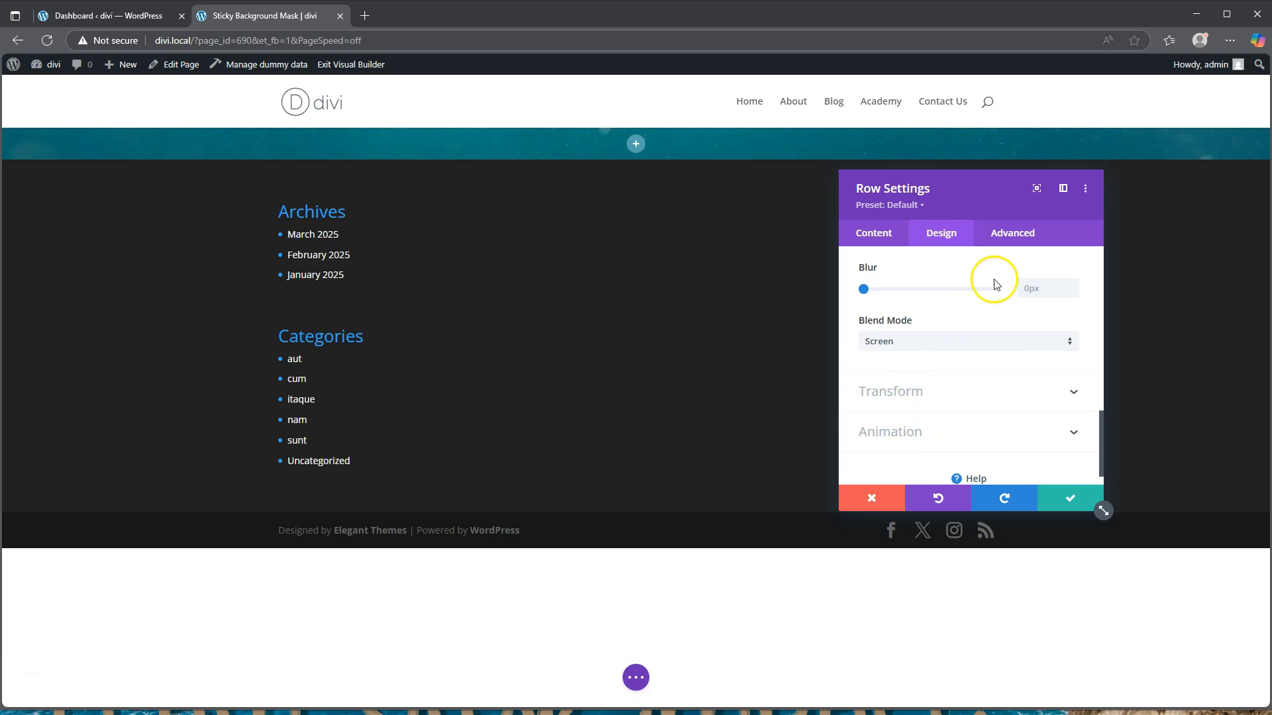
# - Set the row's Z index to 9 and save the row settings
pyautogui.click(1014, 233)
pyautogui.scroll(-1, 925, 392)
pyautogui.scroll(-2, 924, 392)
pyautogui.click(916, 366)
pyautogui.scroll(-3, 927, 368)
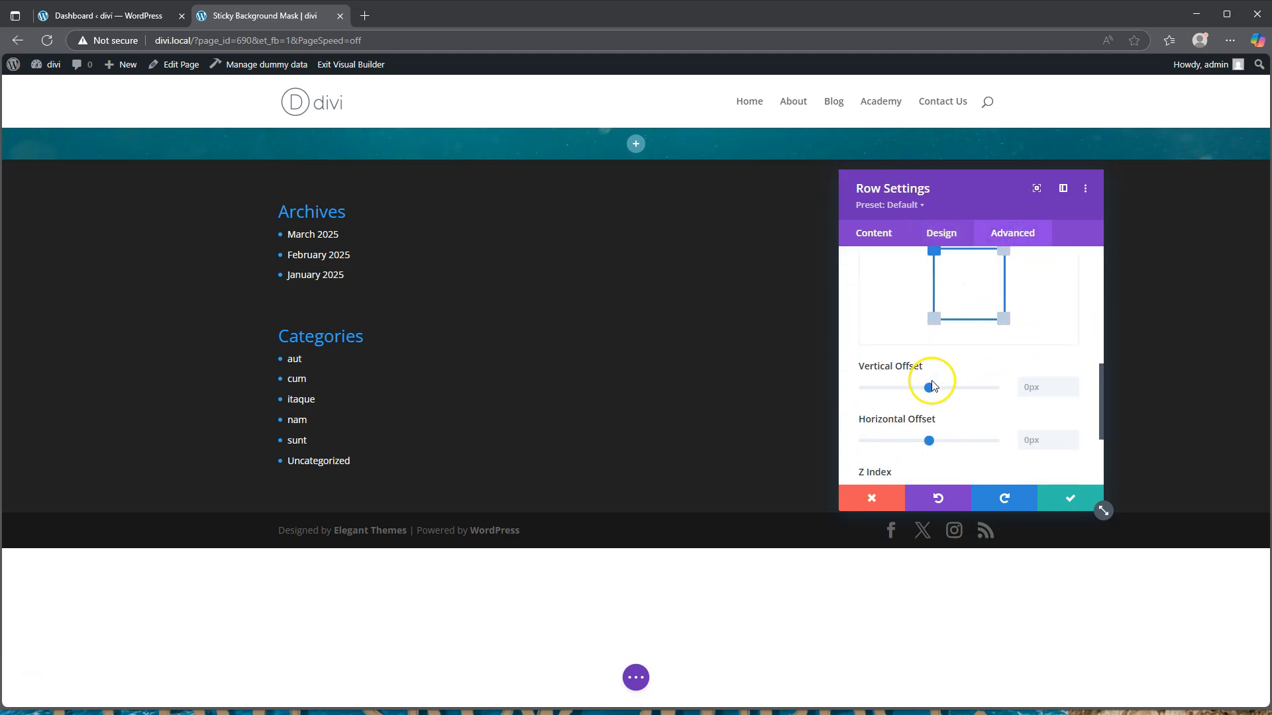
pyautogui.scroll(-1, 932, 386)
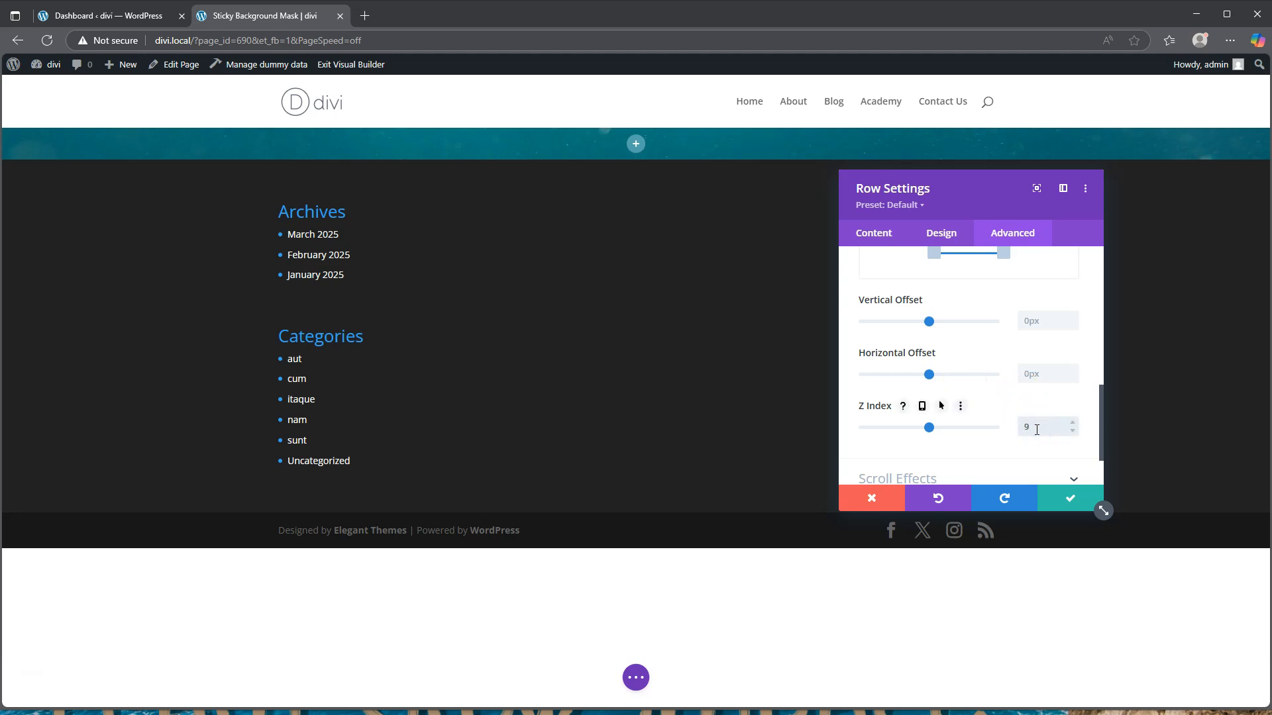
pyautogui.click(904, 408)
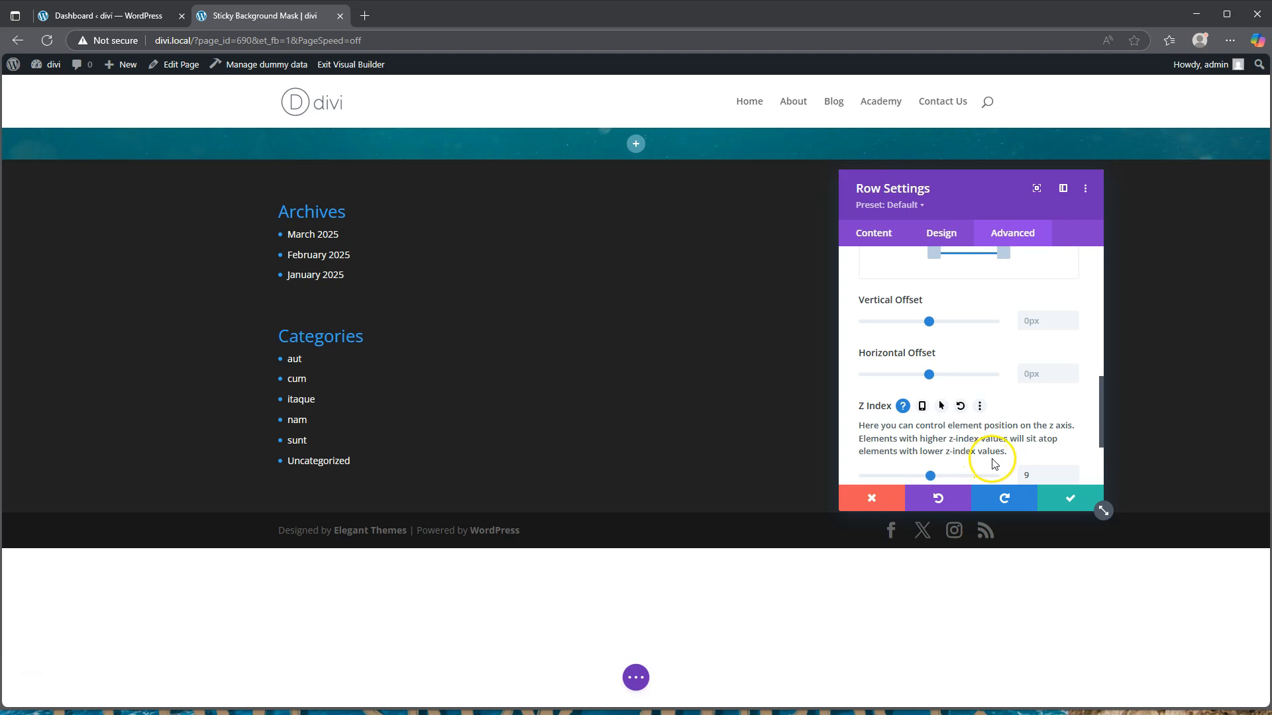
pyautogui.click(1072, 501)
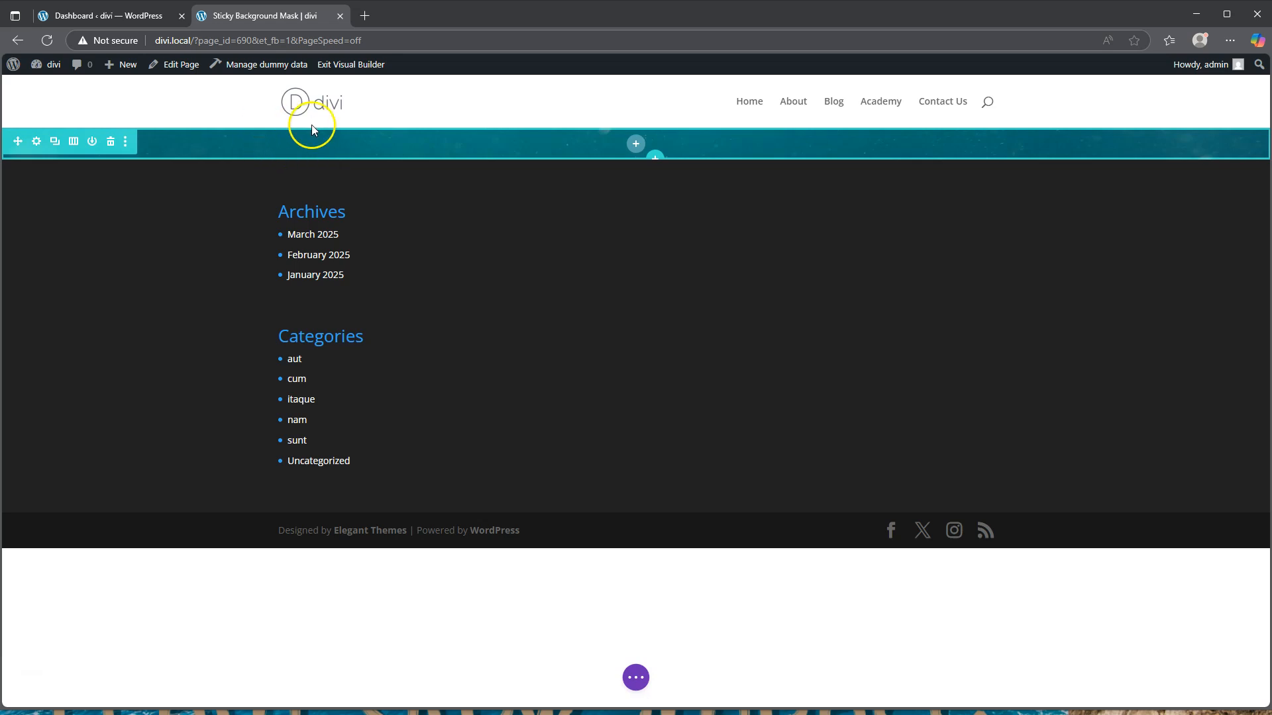
# - Reopen the row settings and set the column's background color to white
pyautogui.click(140, 143)
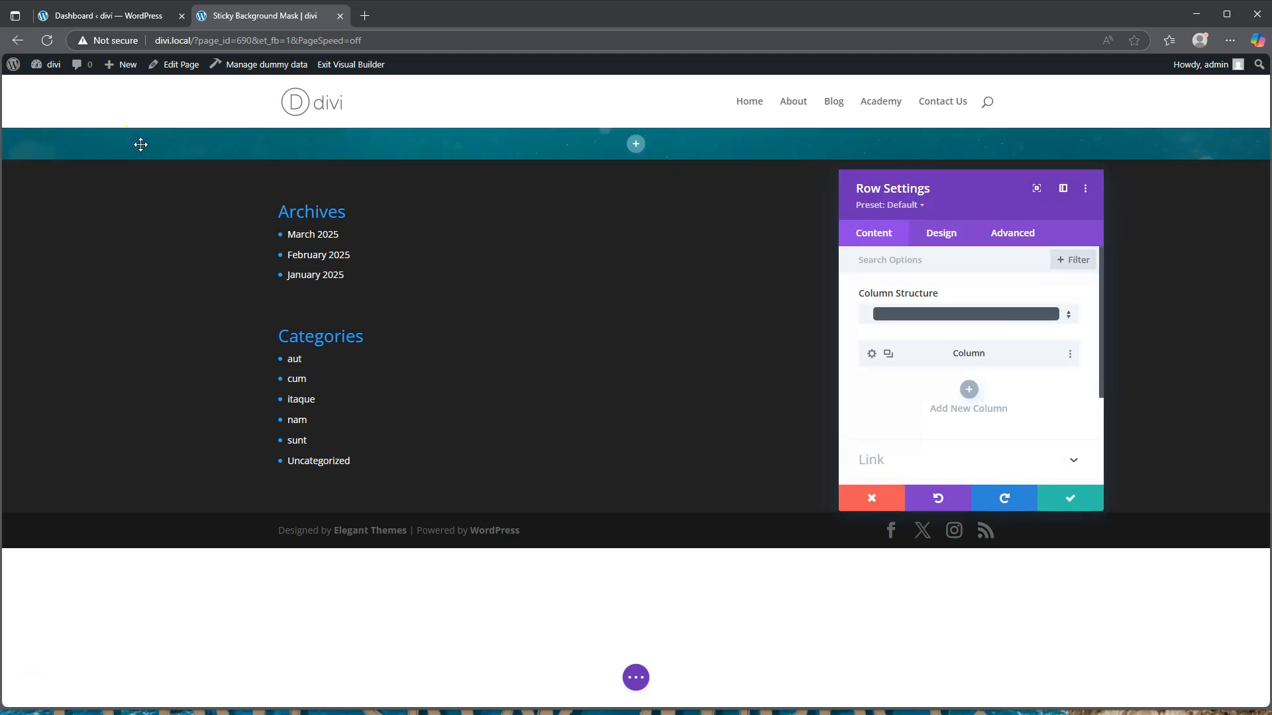
pyautogui.click(872, 353)
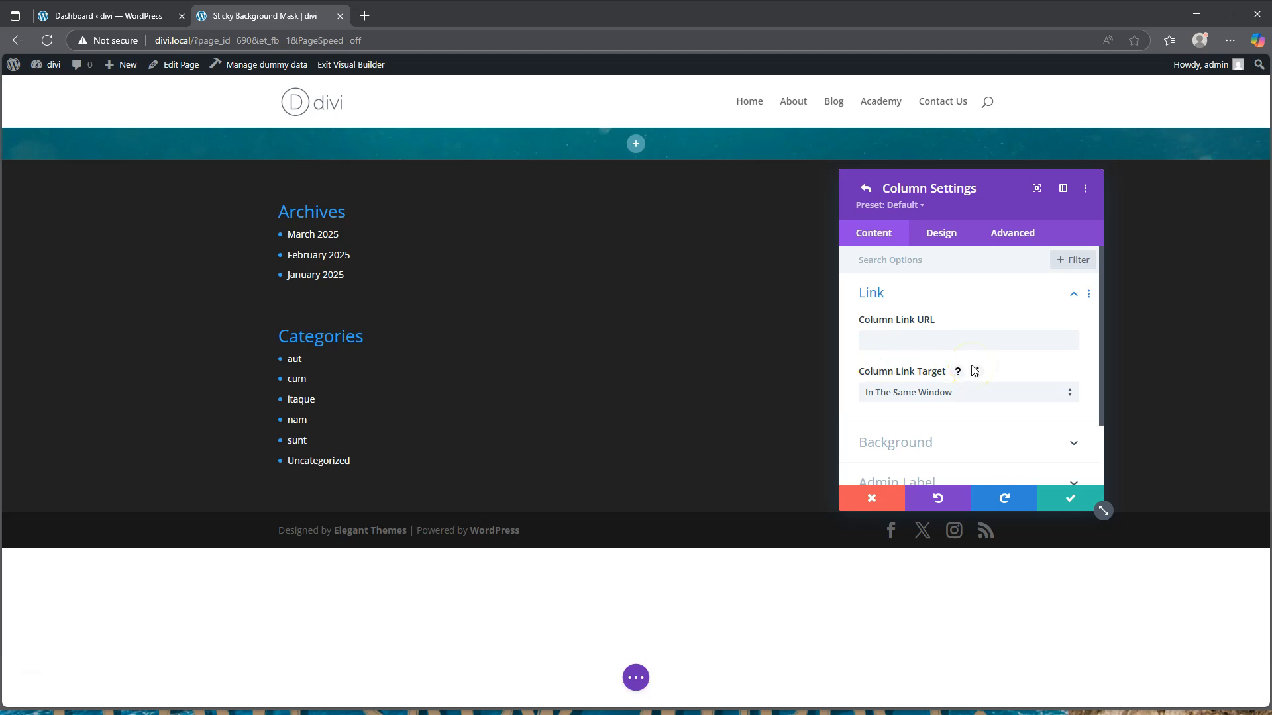
pyautogui.click(924, 443)
pyautogui.click(957, 412)
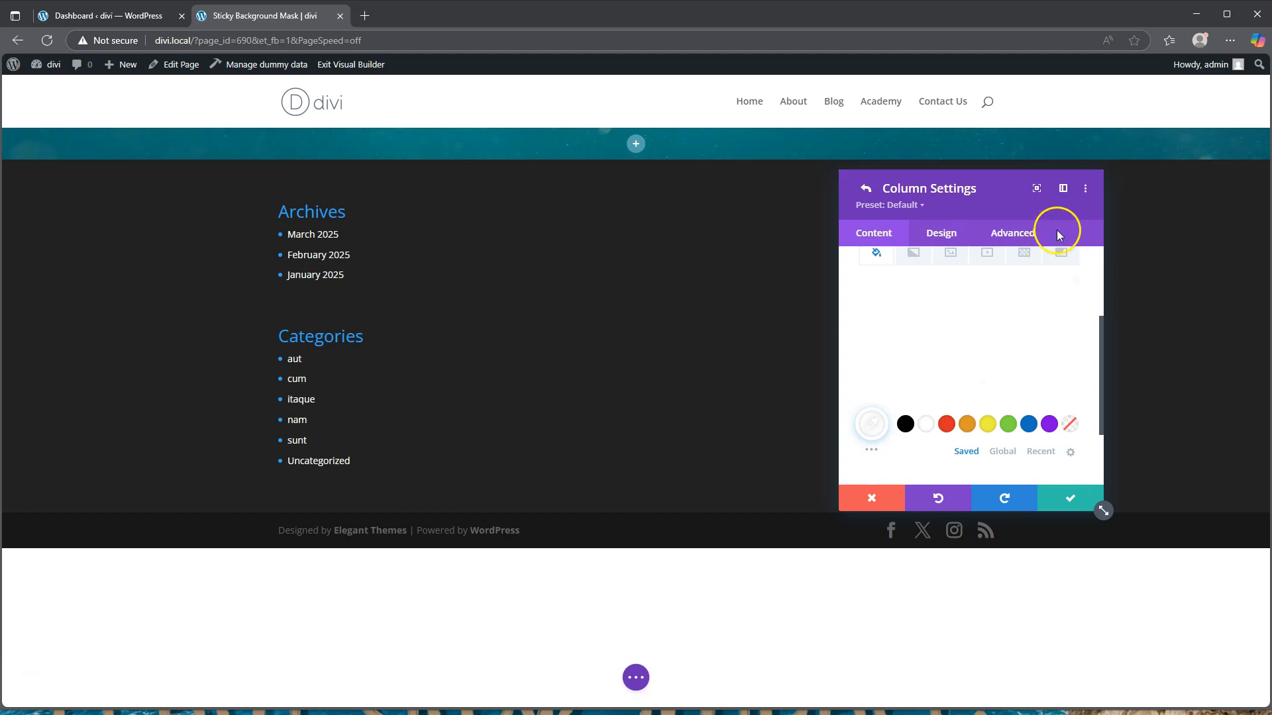
# - Add the custom CSS "height: 100vh" to the column's main element and save the column and row settings
pyautogui.click(1013, 233)
pyautogui.click(926, 336)
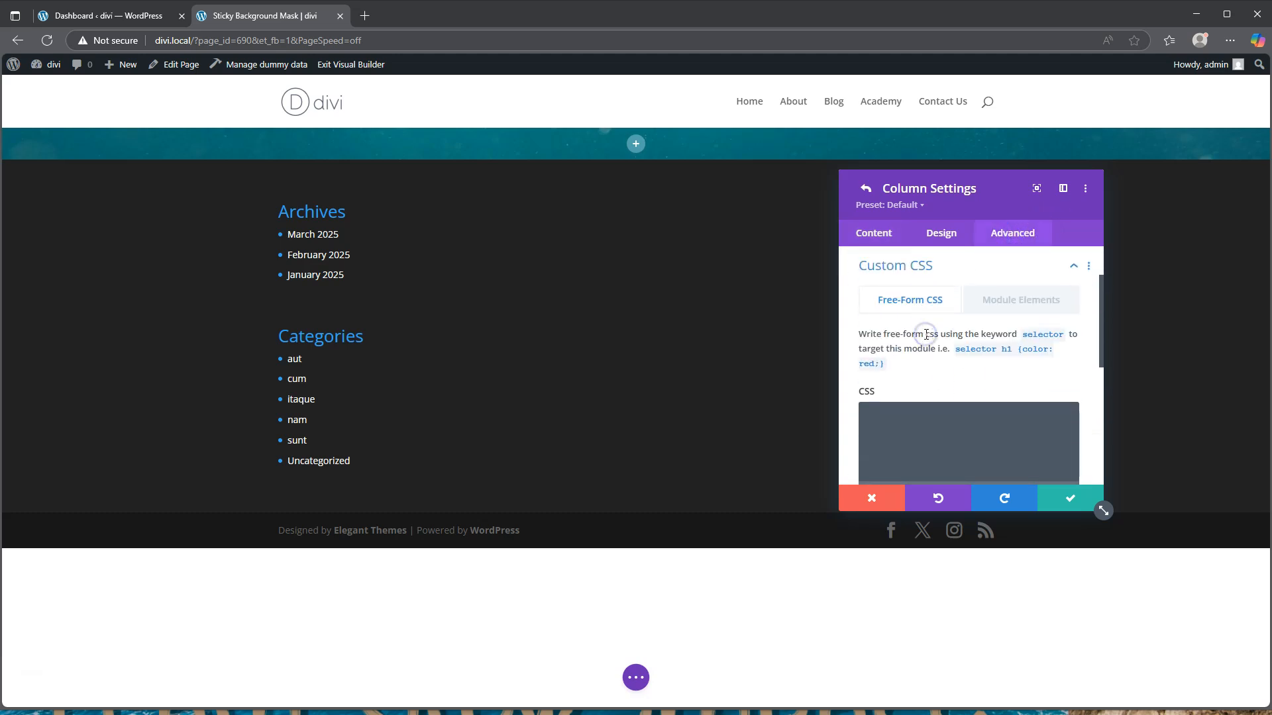
pyautogui.click(1011, 300)
pyautogui.scroll(-3, 948, 361)
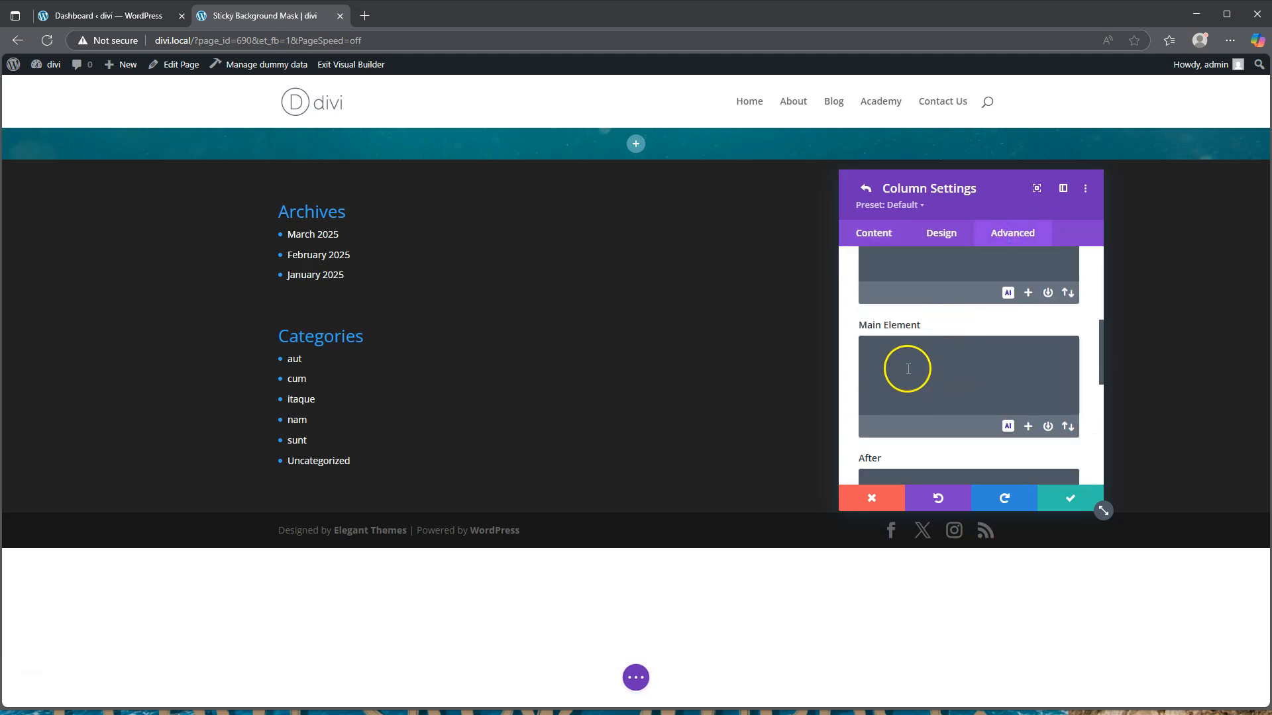
pyautogui.click(887, 352)
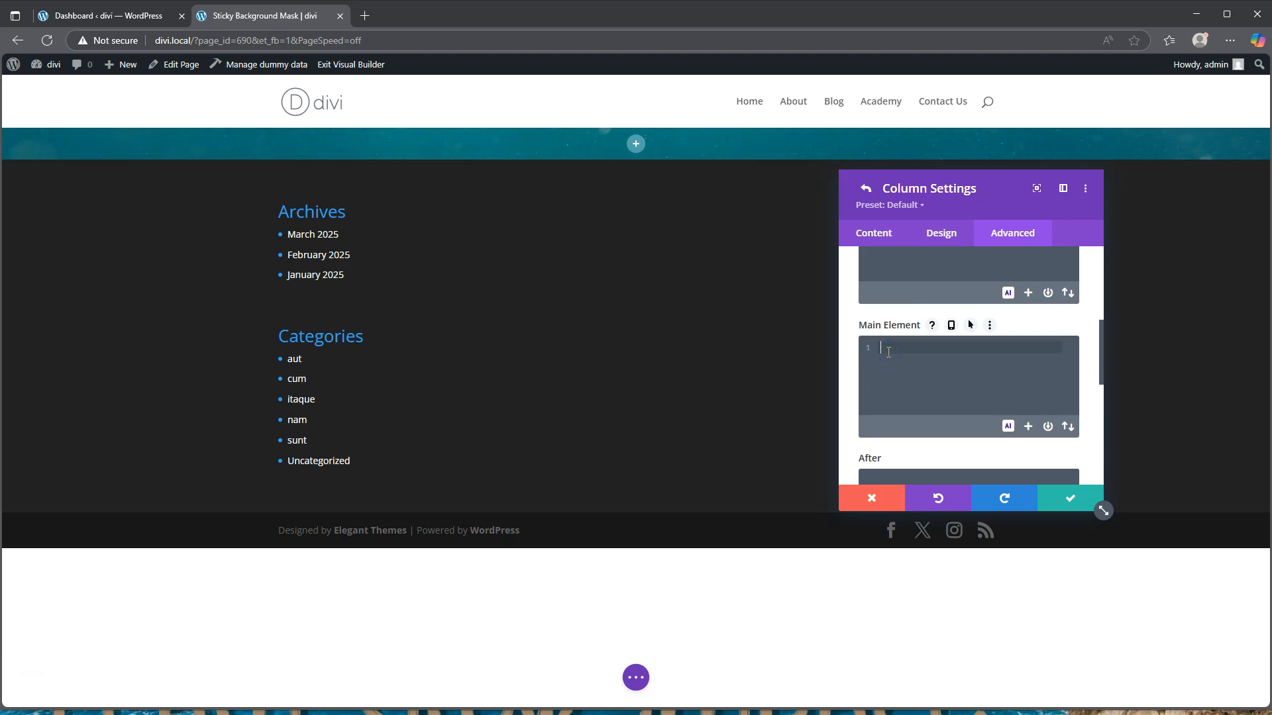
pyautogui.write('height: 100vh')
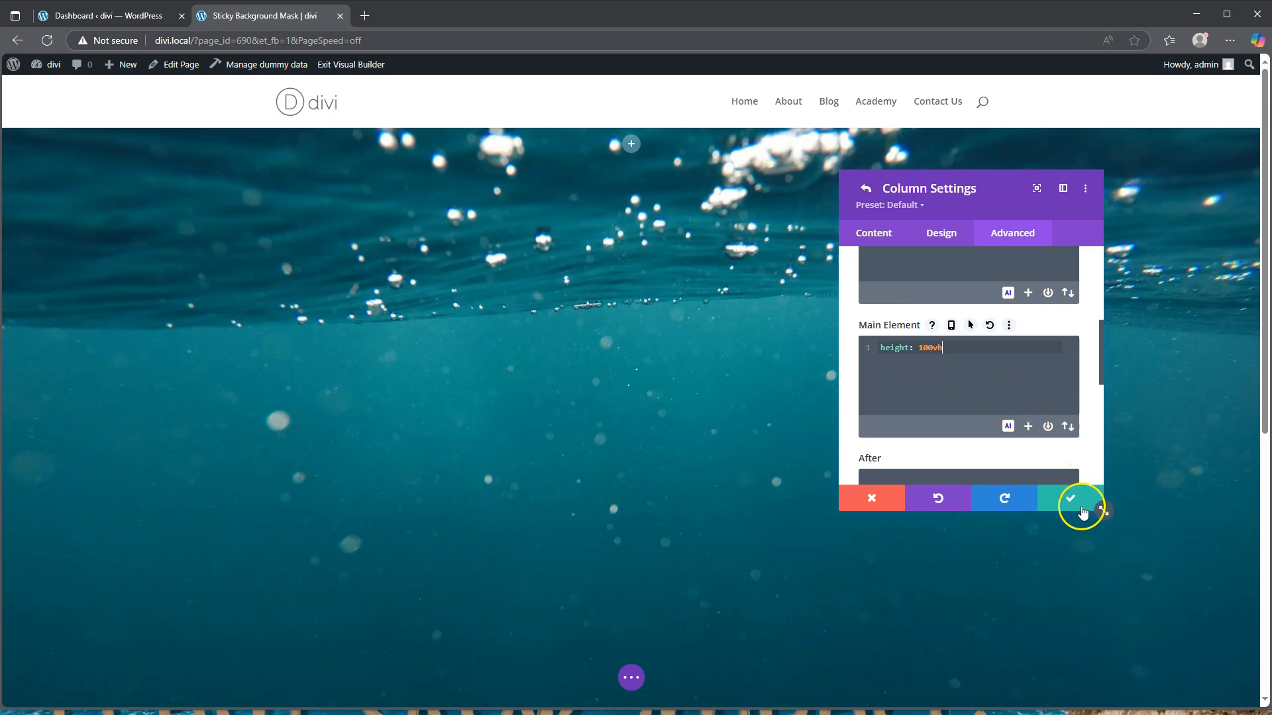
pyautogui.click(1073, 501)
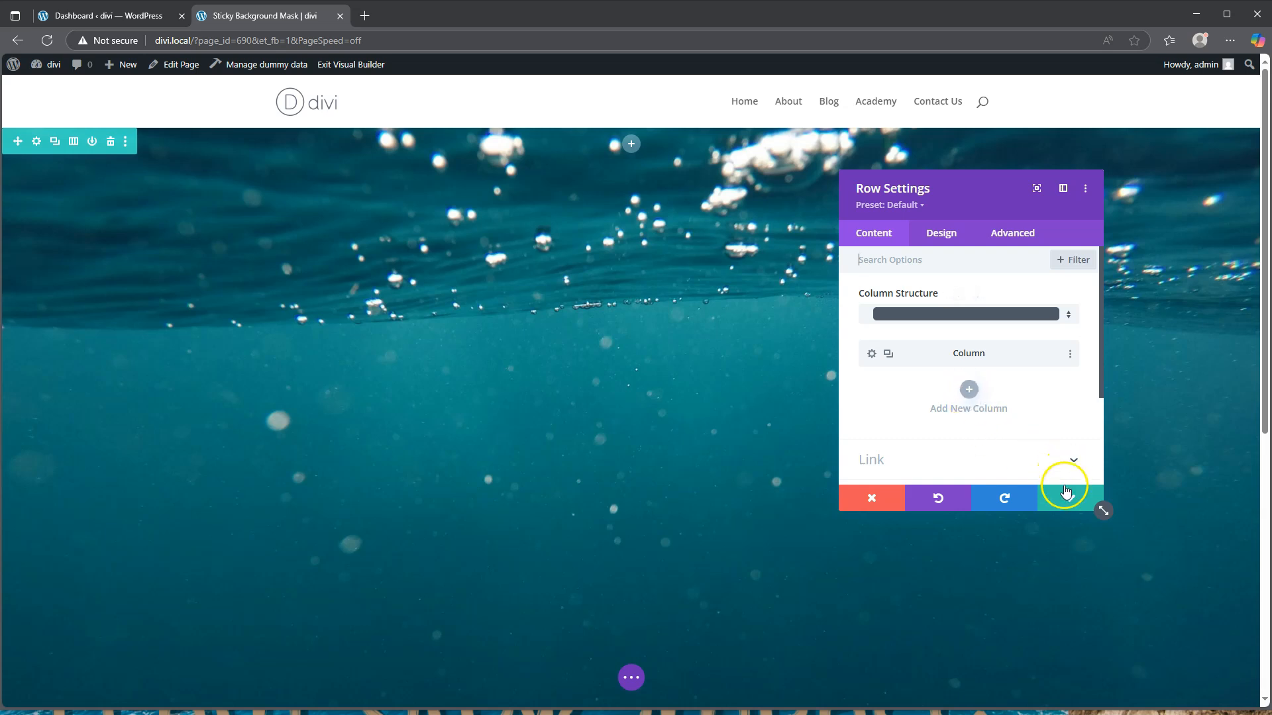
pyautogui.click(1071, 498)
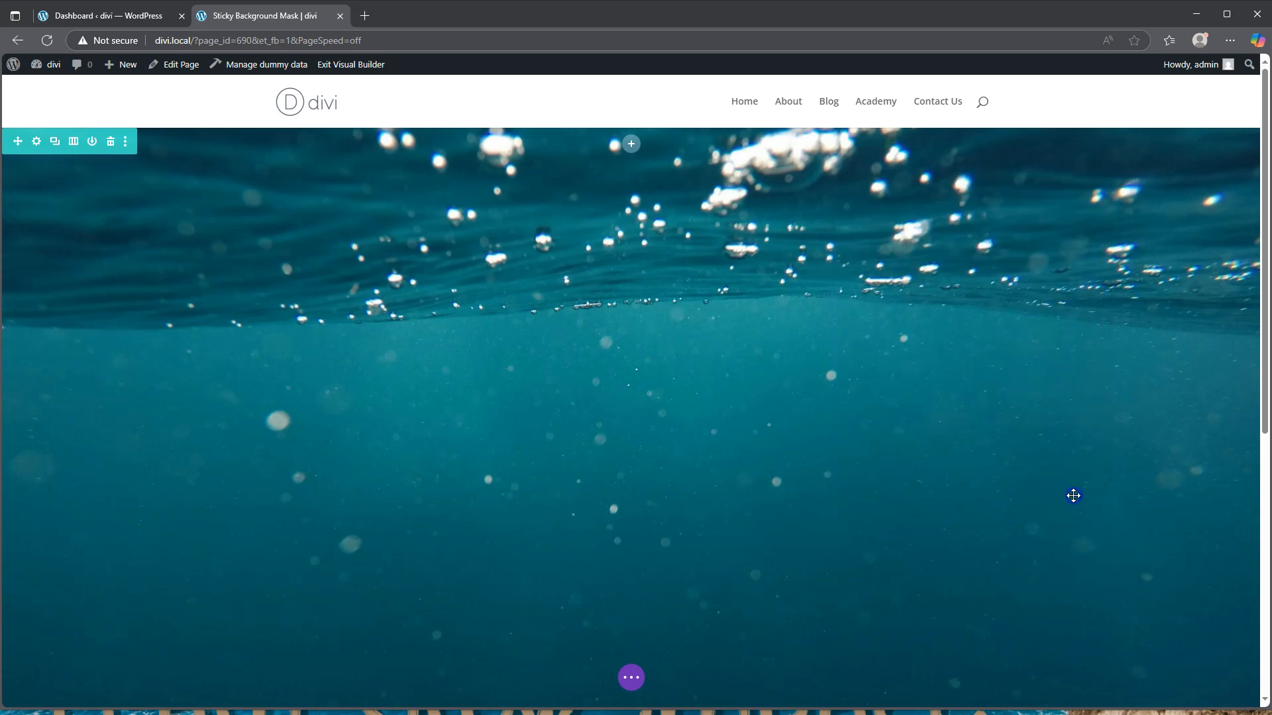
# - Insert a Text module into the column and delete its placeholder body text
pyautogui.click(631, 145)
pyautogui.scroll(-5, 639, 457)
pyautogui.scroll(-4, 639, 457)
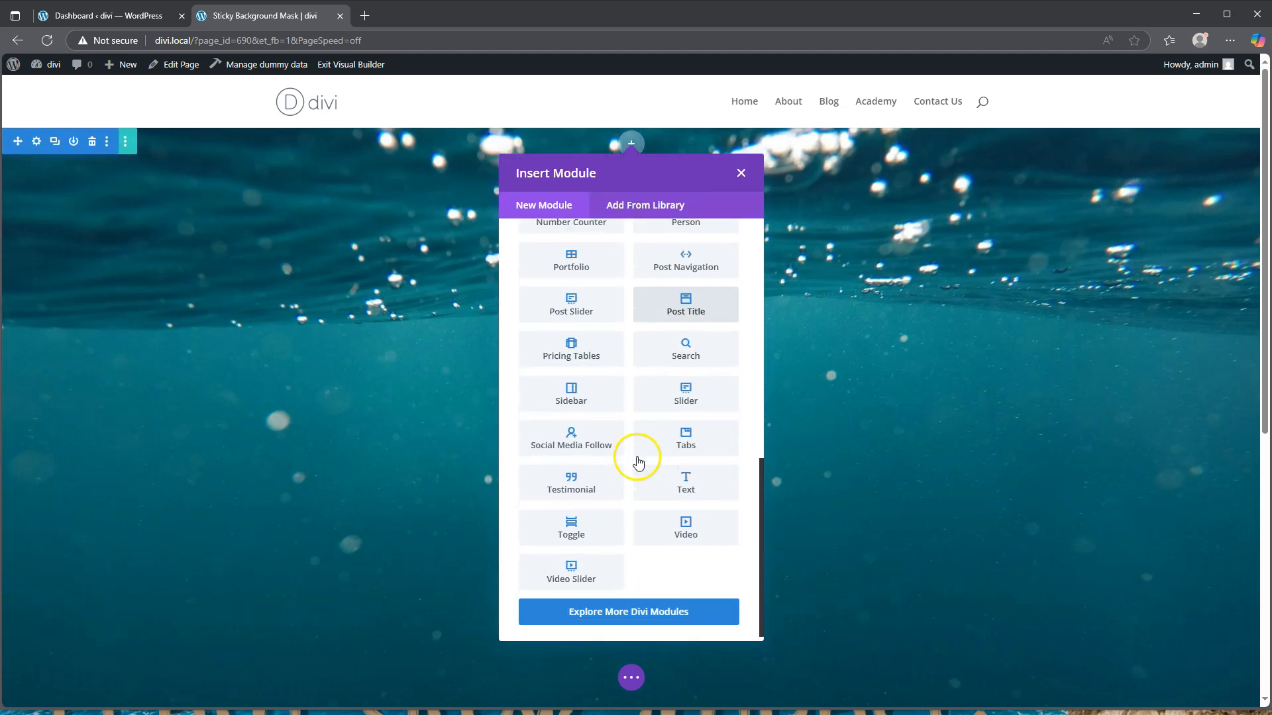
pyautogui.click(686, 476)
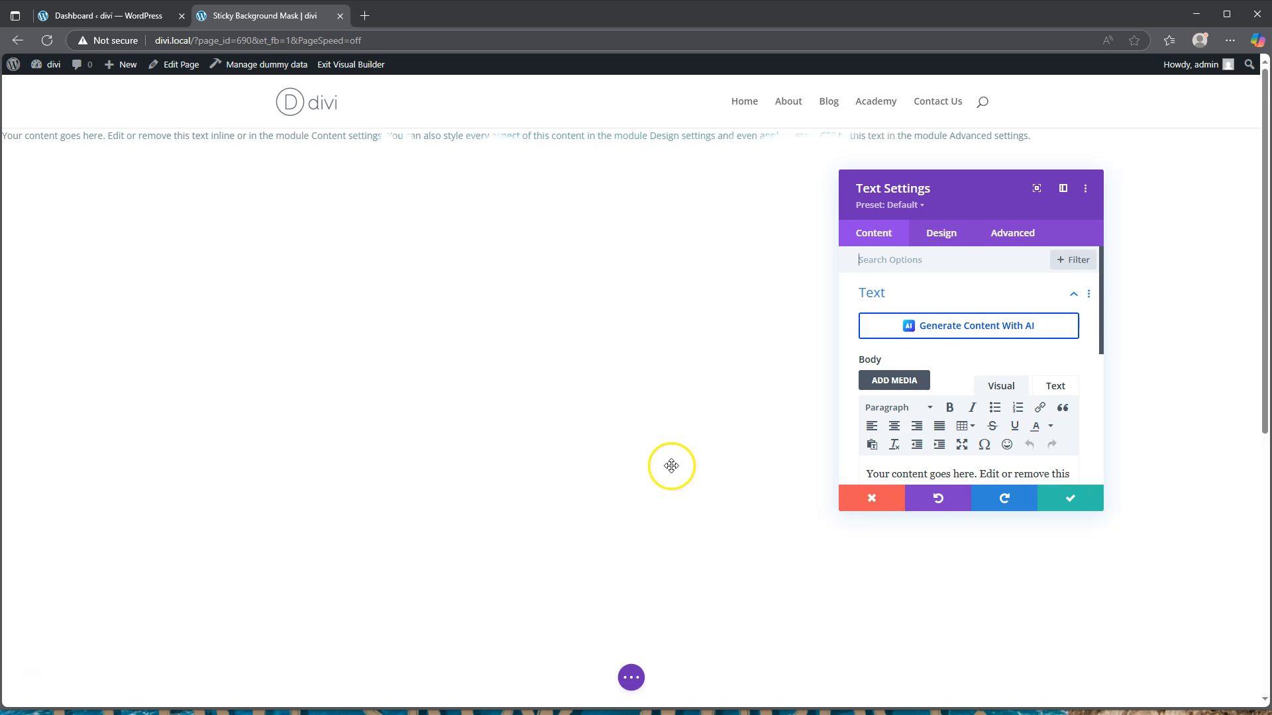
pyautogui.scroll(-3, 976, 369)
pyautogui.moveTo(1025, 347); pyautogui.dragTo(809, 258)
pyautogui.press('BackSpace')
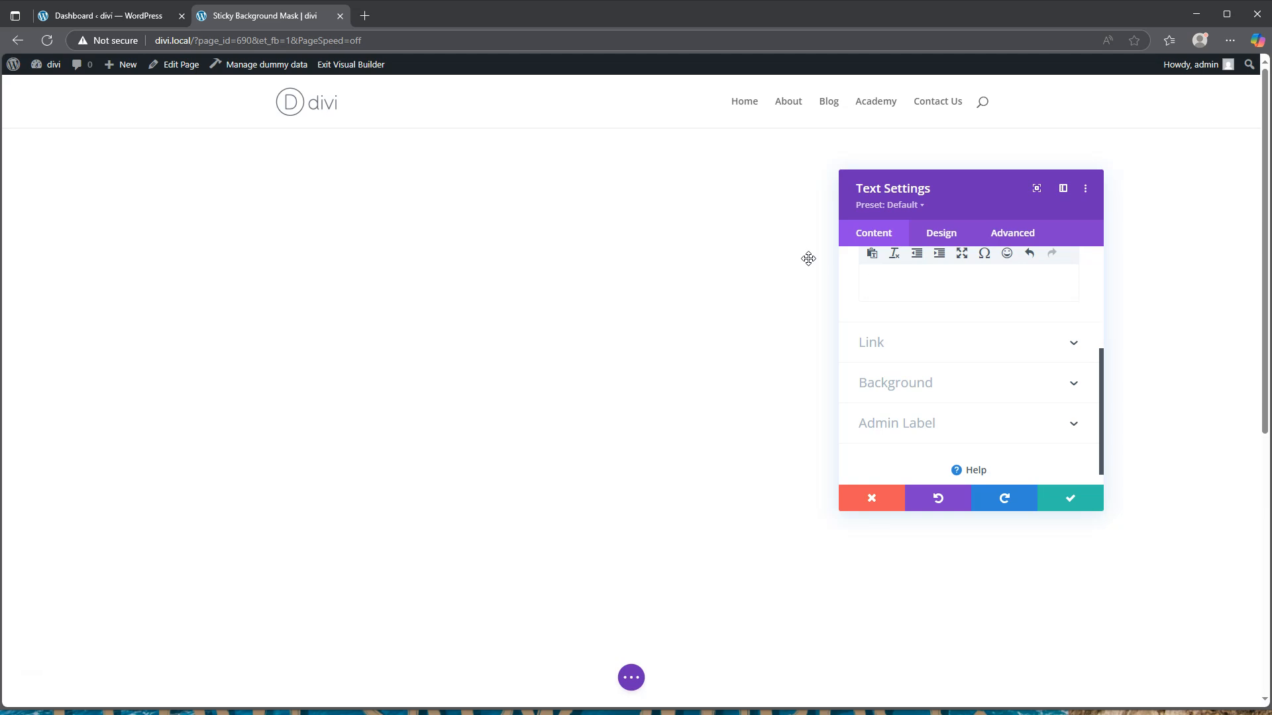
pyautogui.click(1073, 505)
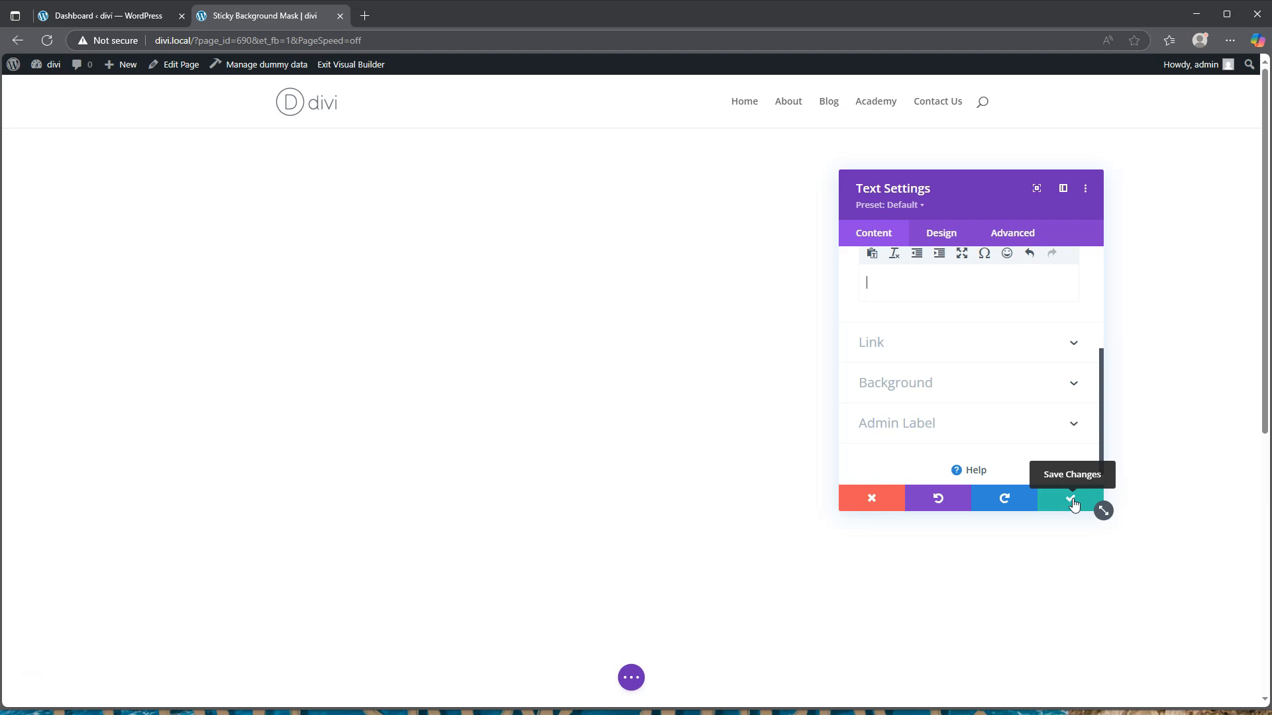
# - Set the text module's background color to #0b3835
pyautogui.click(965, 386)
pyautogui.click(926, 417)
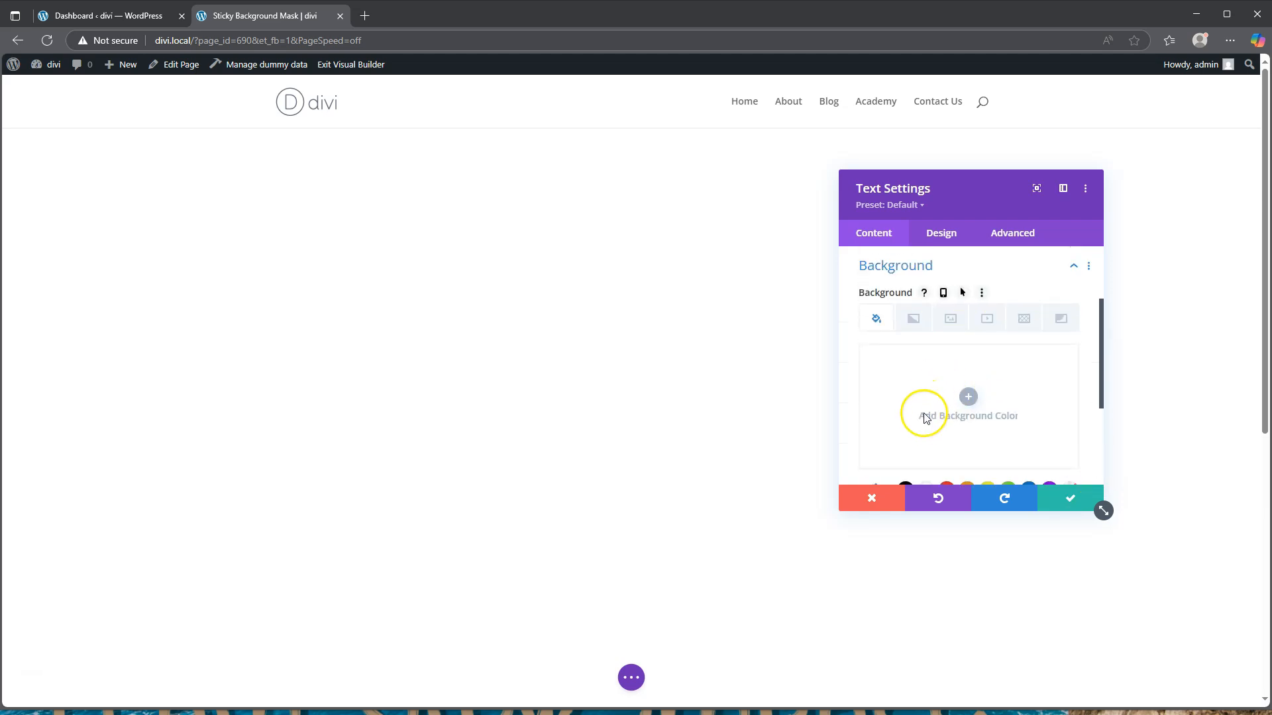
pyautogui.click(968, 397)
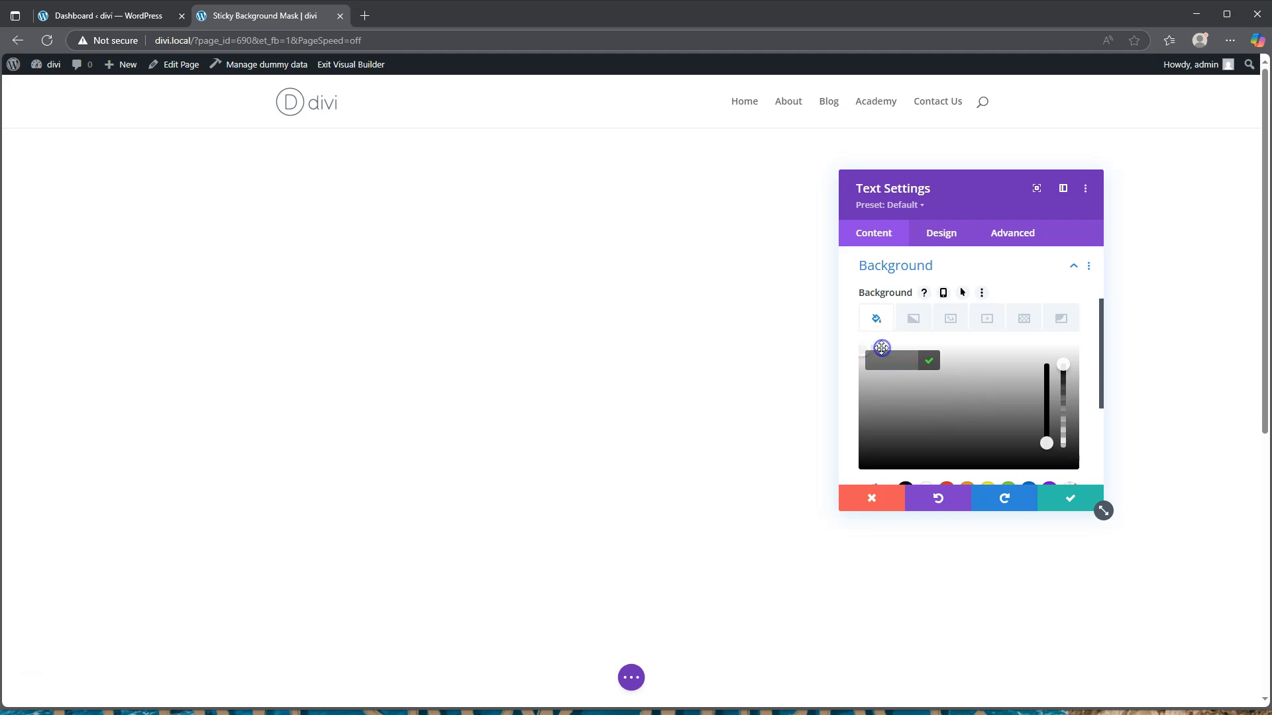
pyautogui.click(883, 350)
pyautogui.click(894, 360)
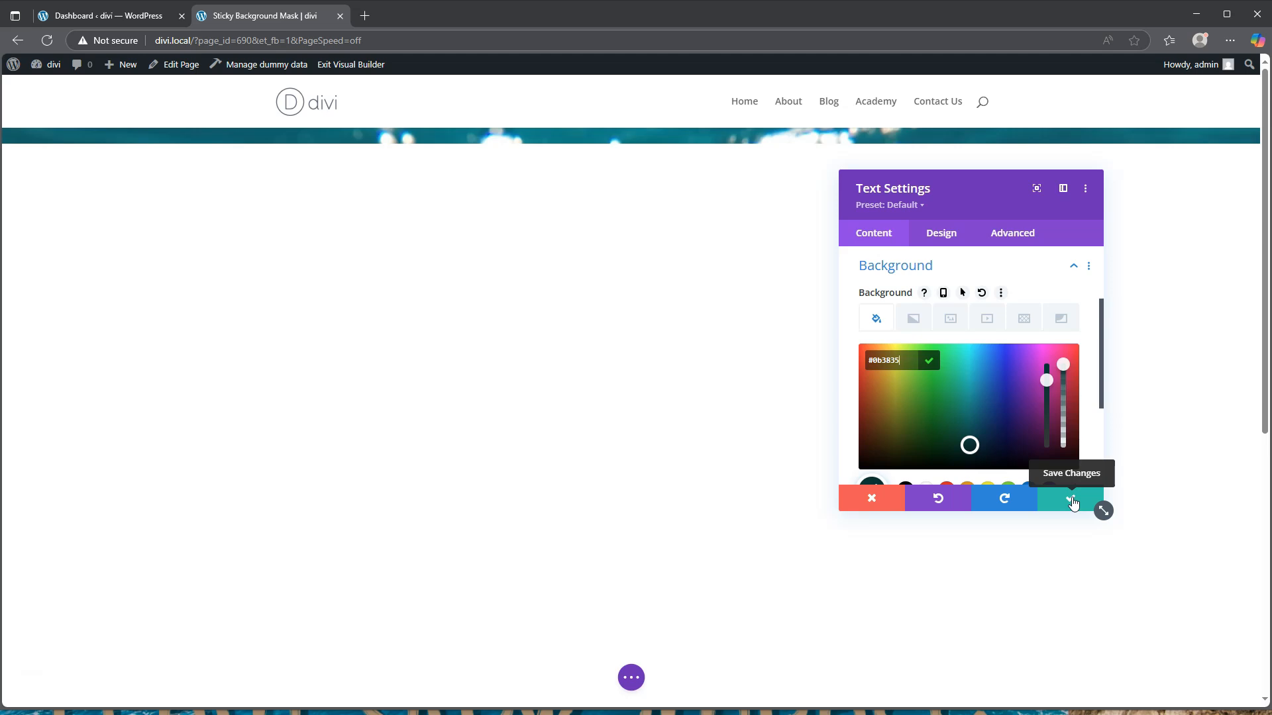
# - Set the text module's width to 20vw on desktop and 70vw on tablet
pyautogui.click(943, 233)
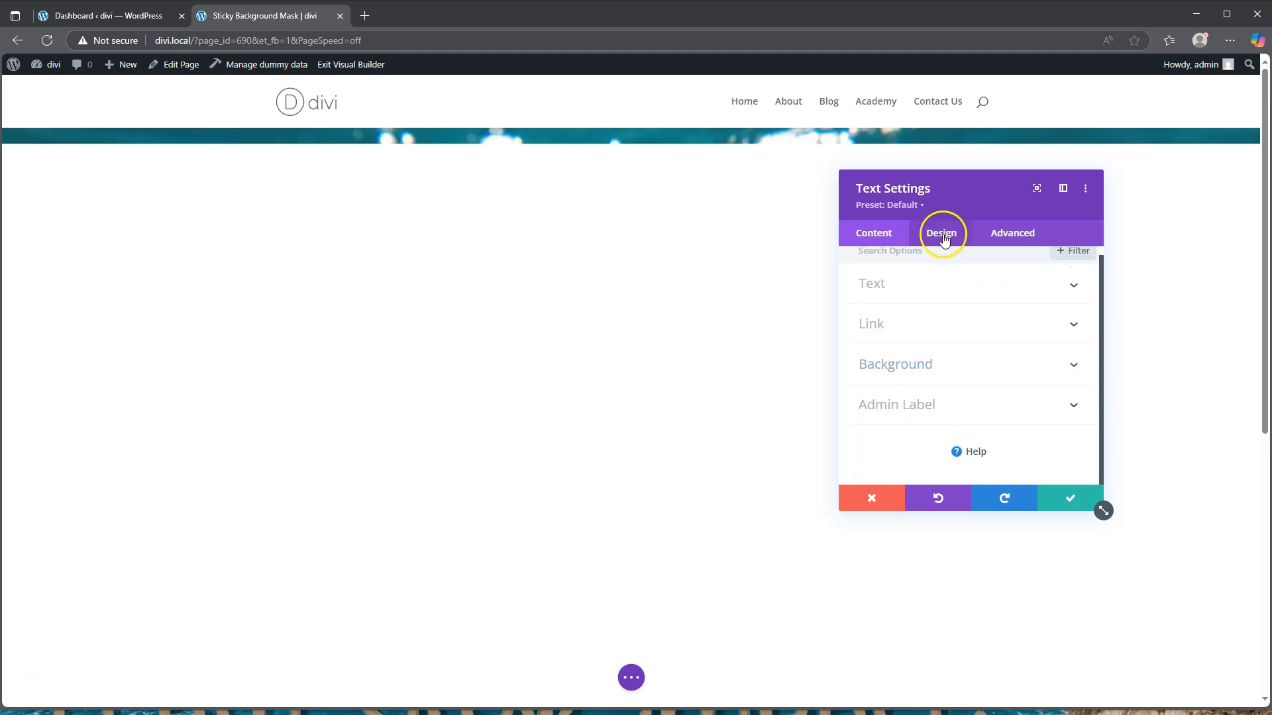
pyautogui.click(925, 371)
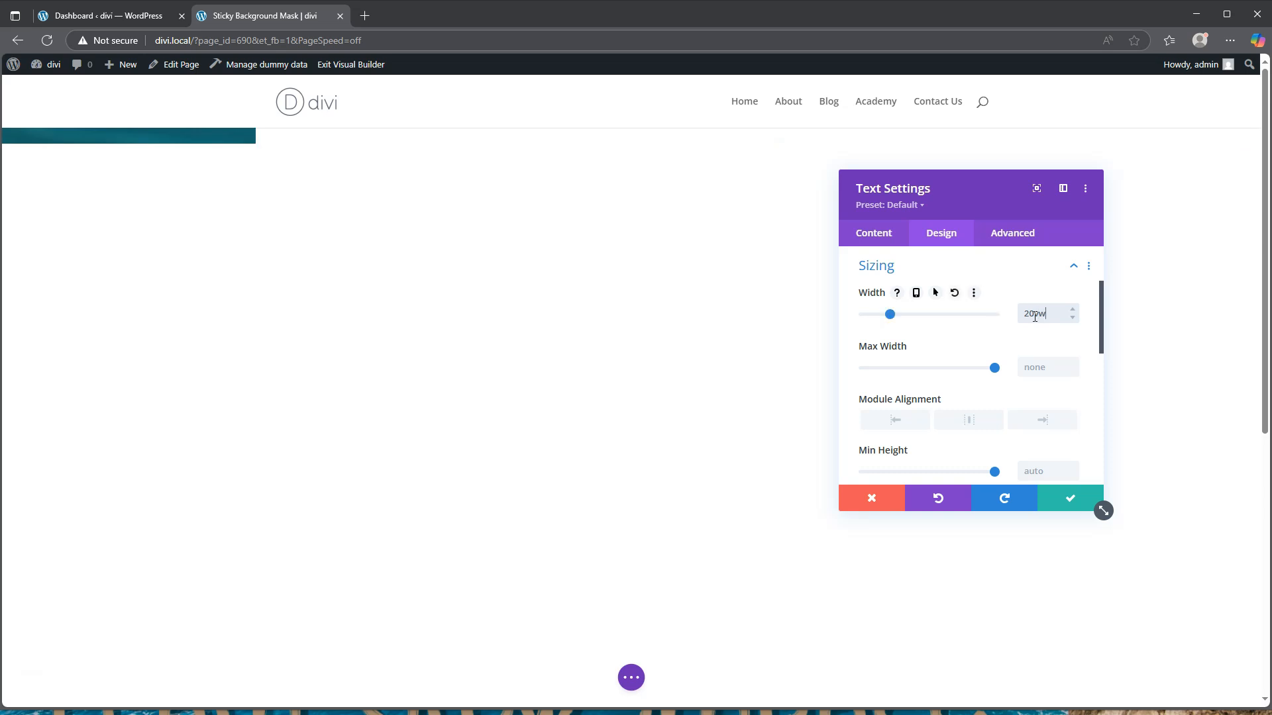
pyautogui.click(916, 293)
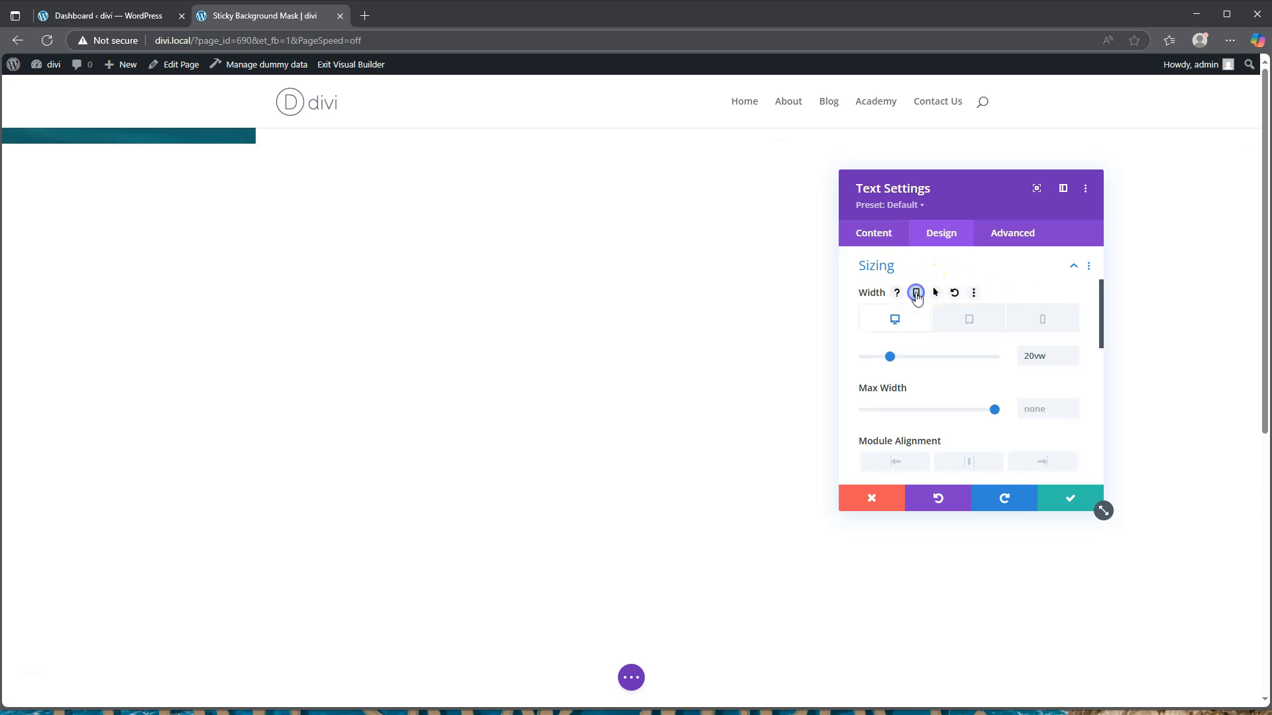
pyautogui.click(968, 321)
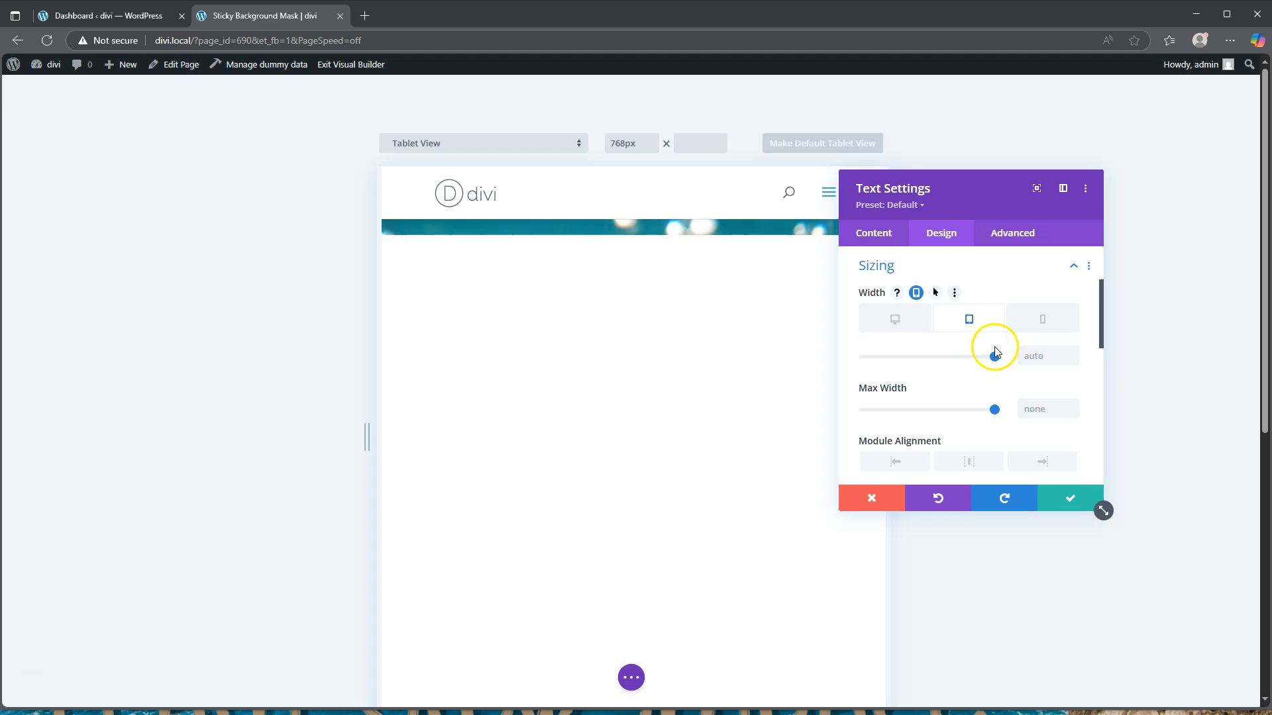
pyautogui.click(1040, 358)
pyautogui.write('70')
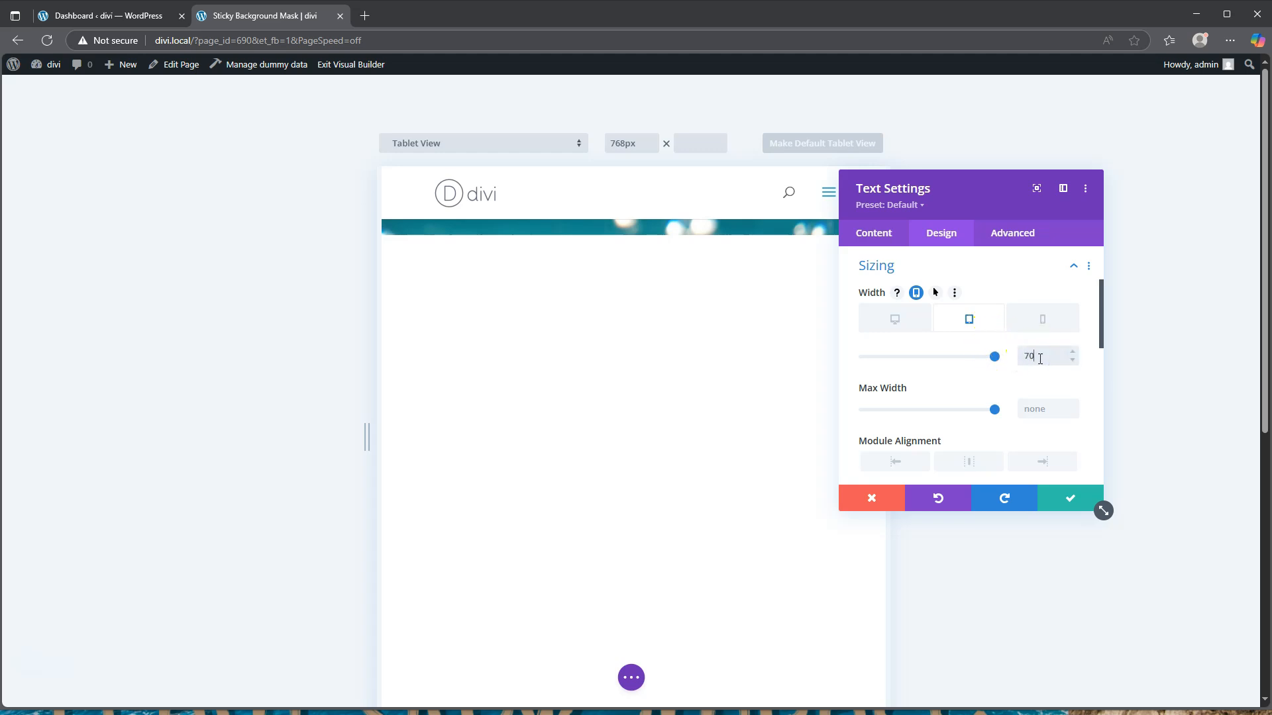
pyautogui.write('%v')
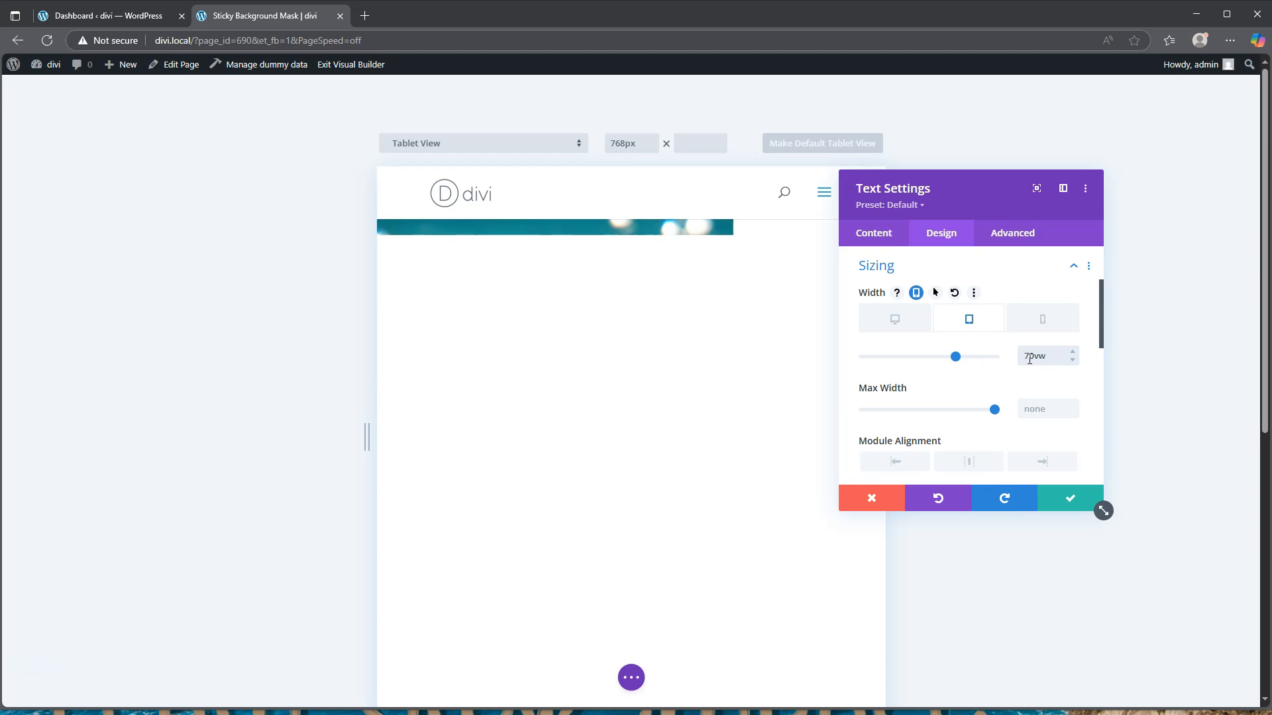
pyautogui.click(1011, 363)
# - Set the text module's alignment to center and switch the width setting back to the desktop view
pyautogui.scroll(-3, 996, 371)
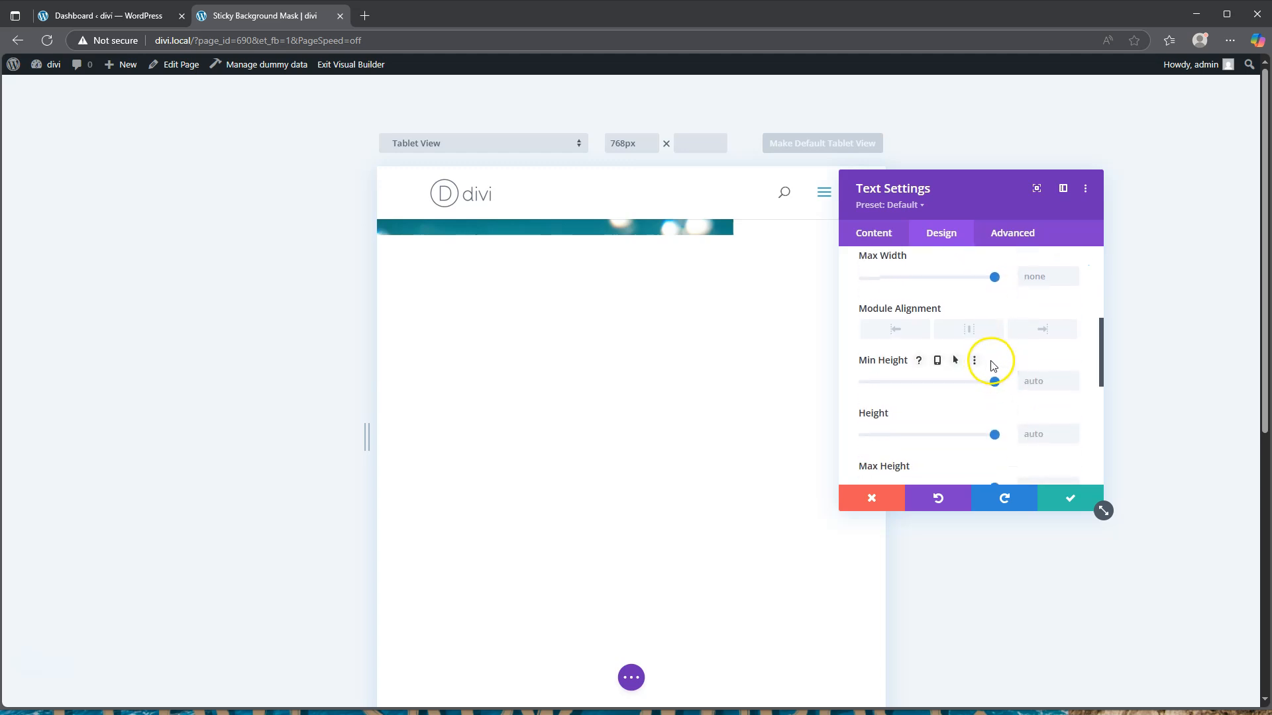
pyautogui.click(972, 330)
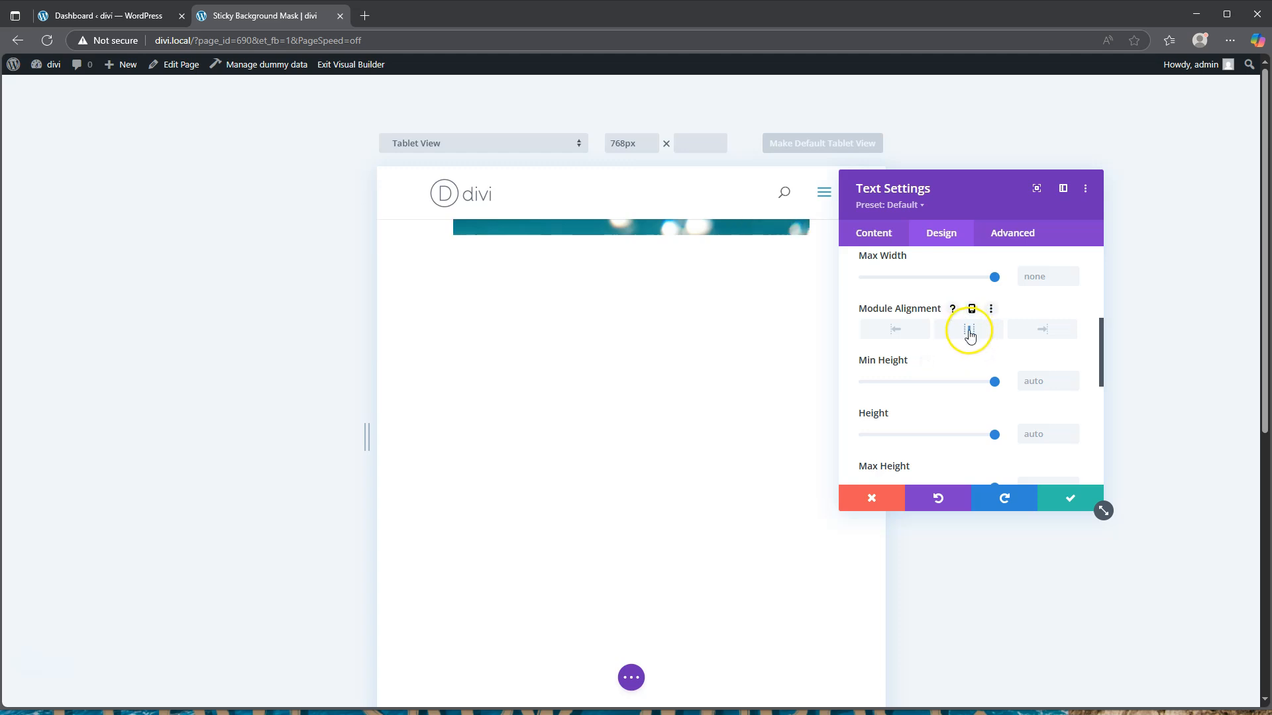
pyautogui.scroll(3, 967, 314)
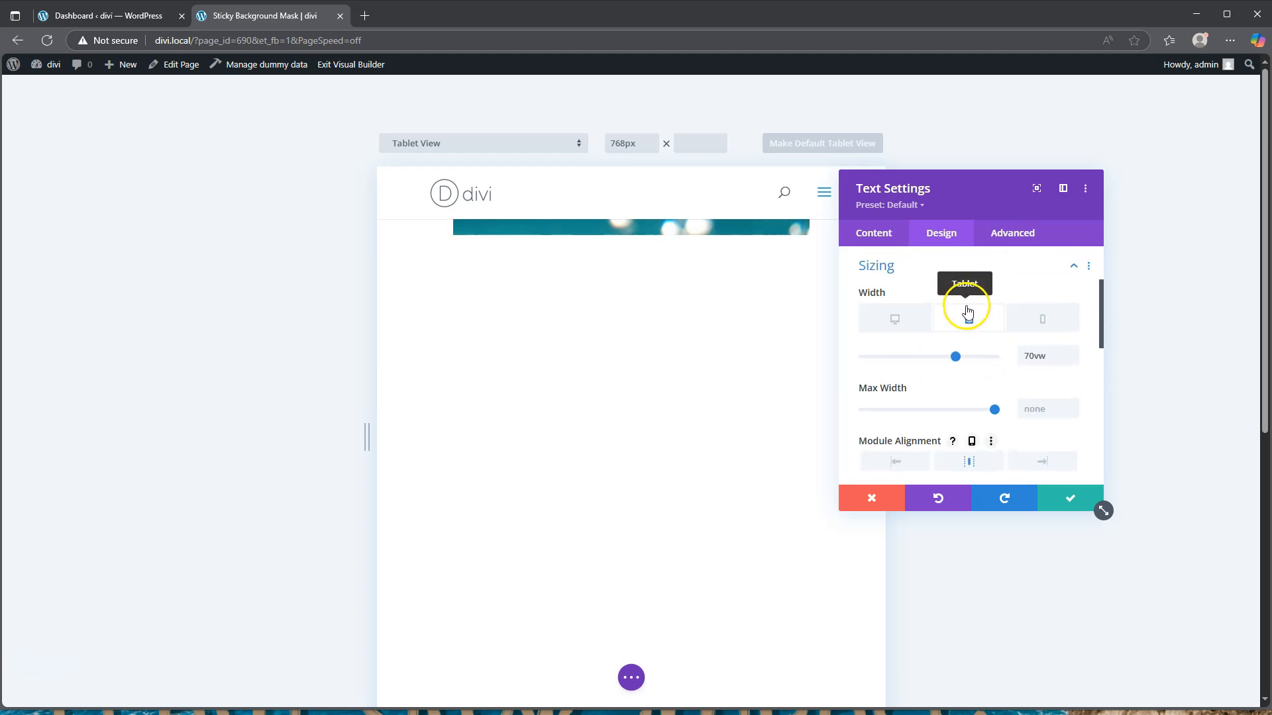
pyautogui.click(891, 322)
pyautogui.scroll(-1, 965, 355)
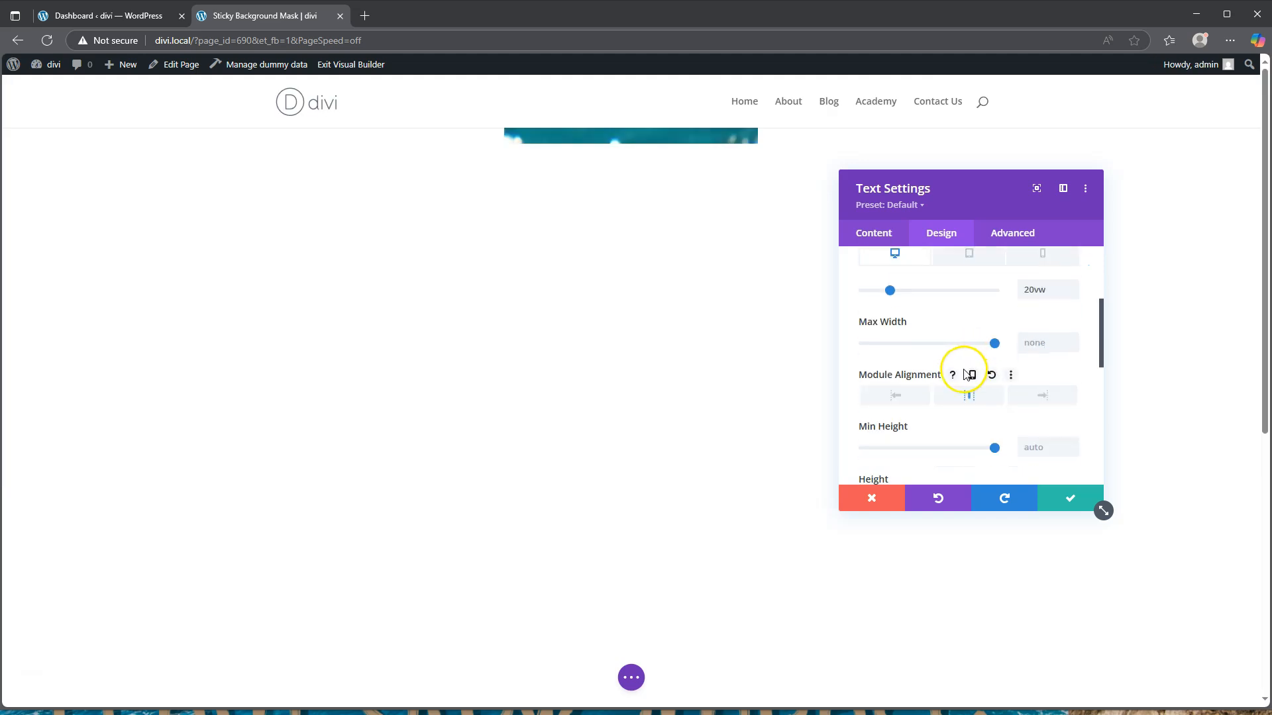
pyautogui.scroll(1, 965, 375)
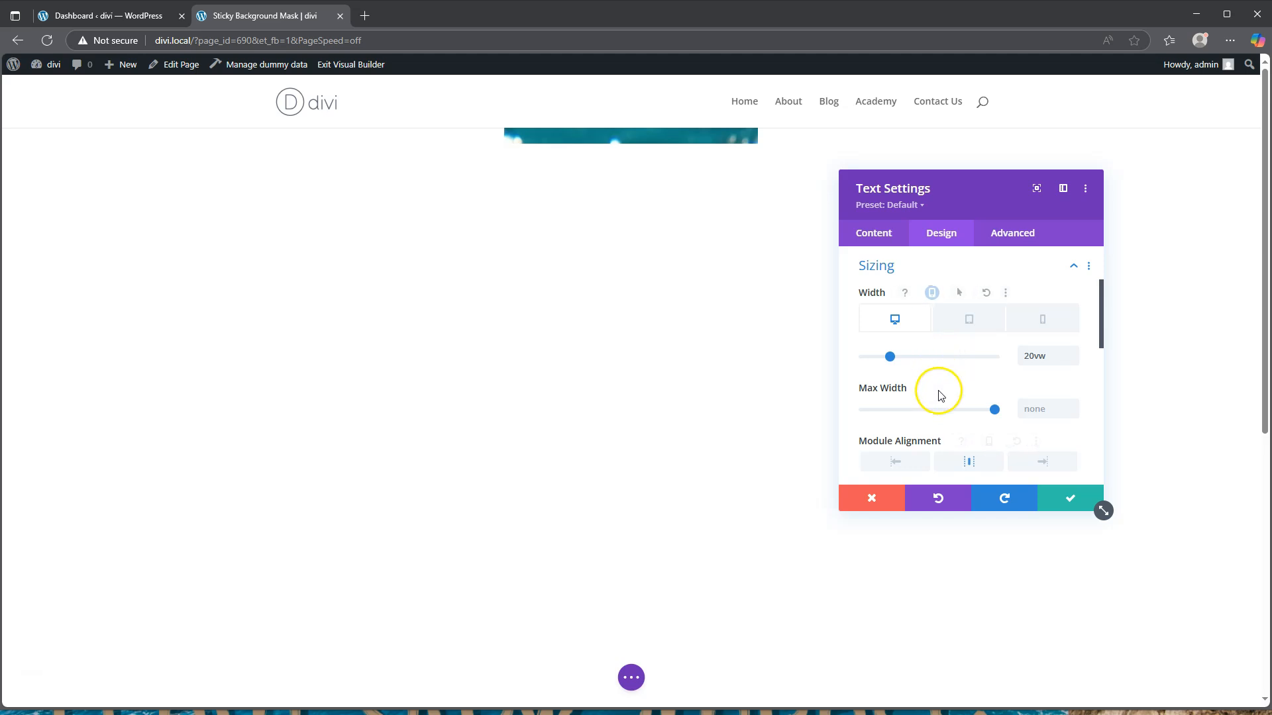
# - Set the text module's desktop height to 30vh, check the tablet height setting, and save the module
pyautogui.scroll(-3, 936, 389)
pyautogui.click(1034, 368)
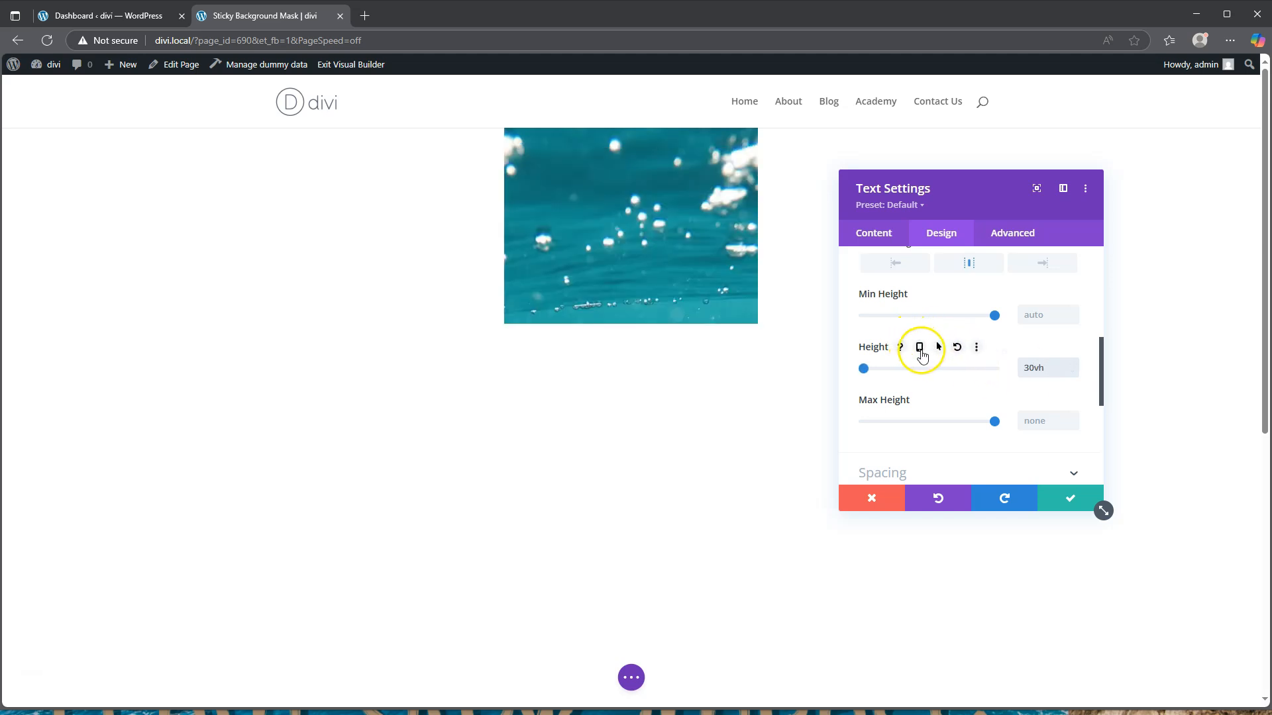
pyautogui.click(918, 347)
pyautogui.click(974, 374)
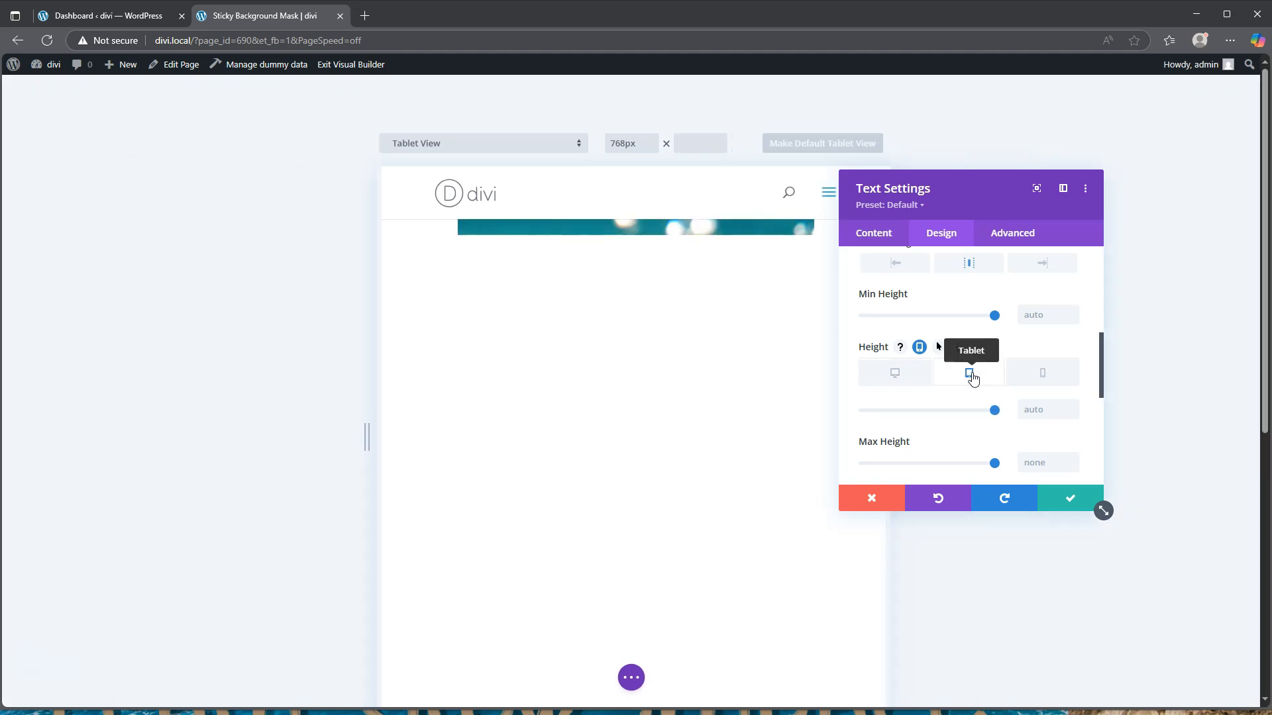
pyautogui.press('Return')
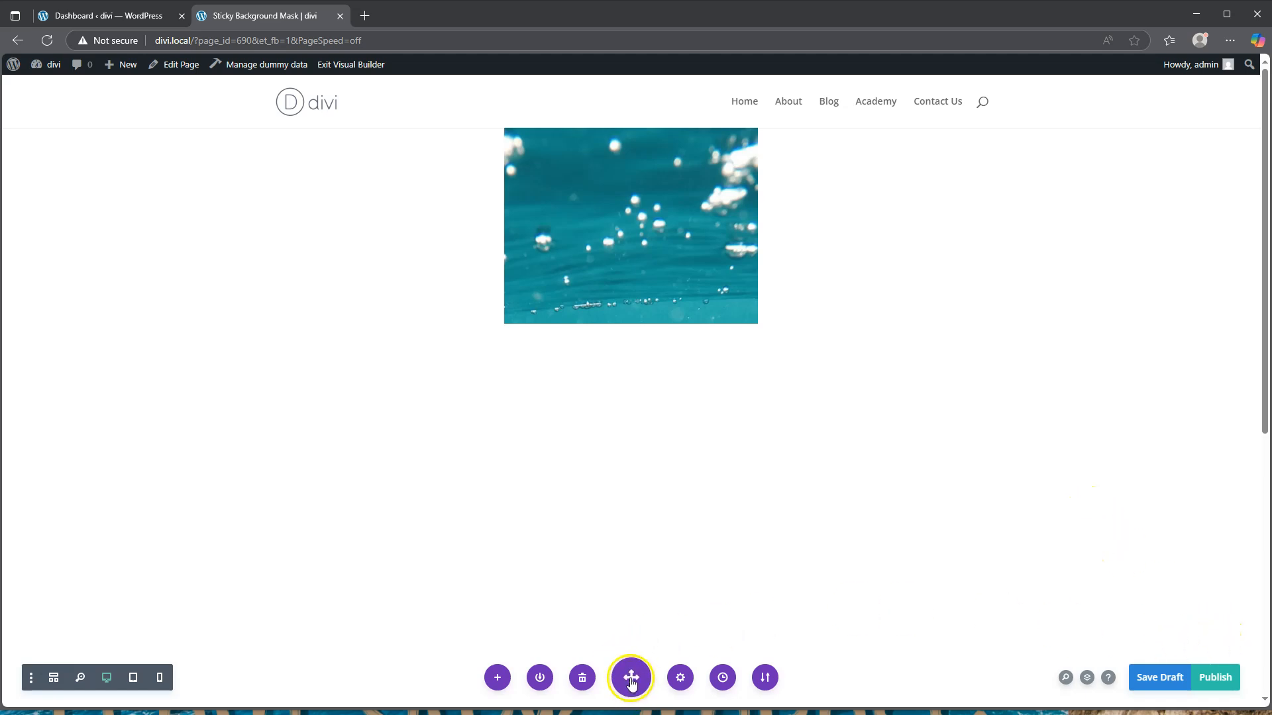
pyautogui.click(631, 677)
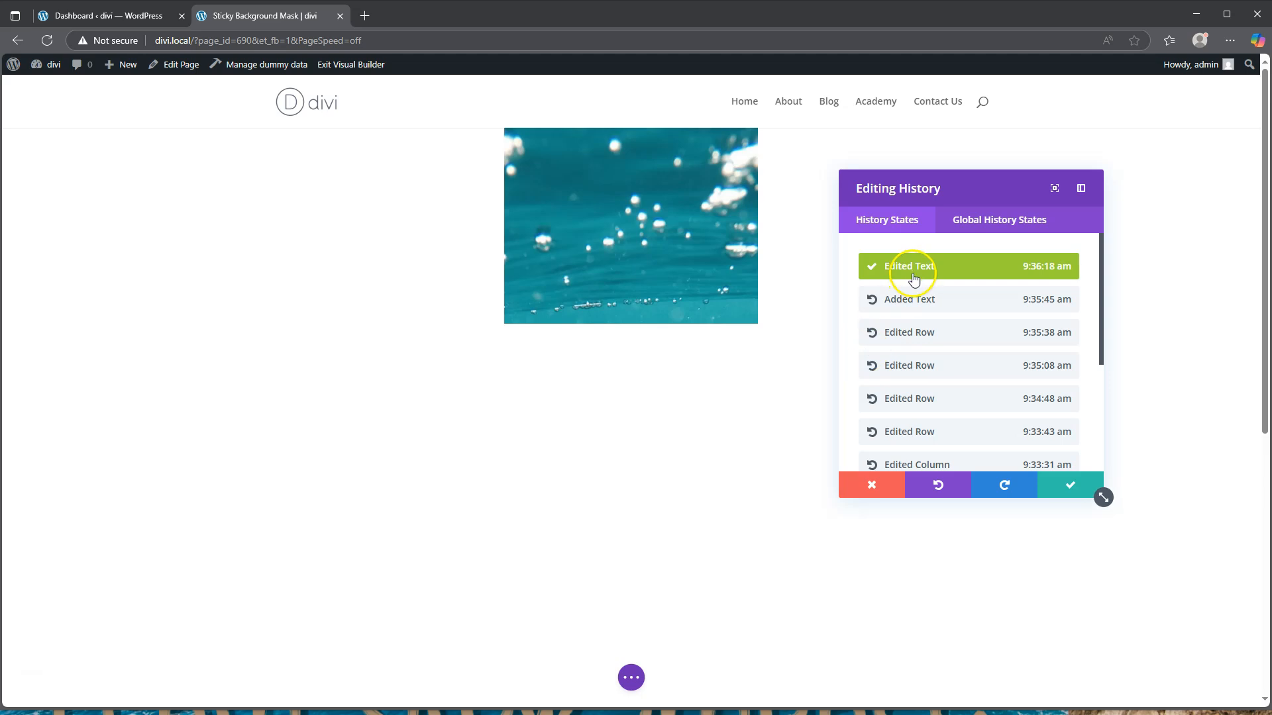
pyautogui.click(1069, 484)
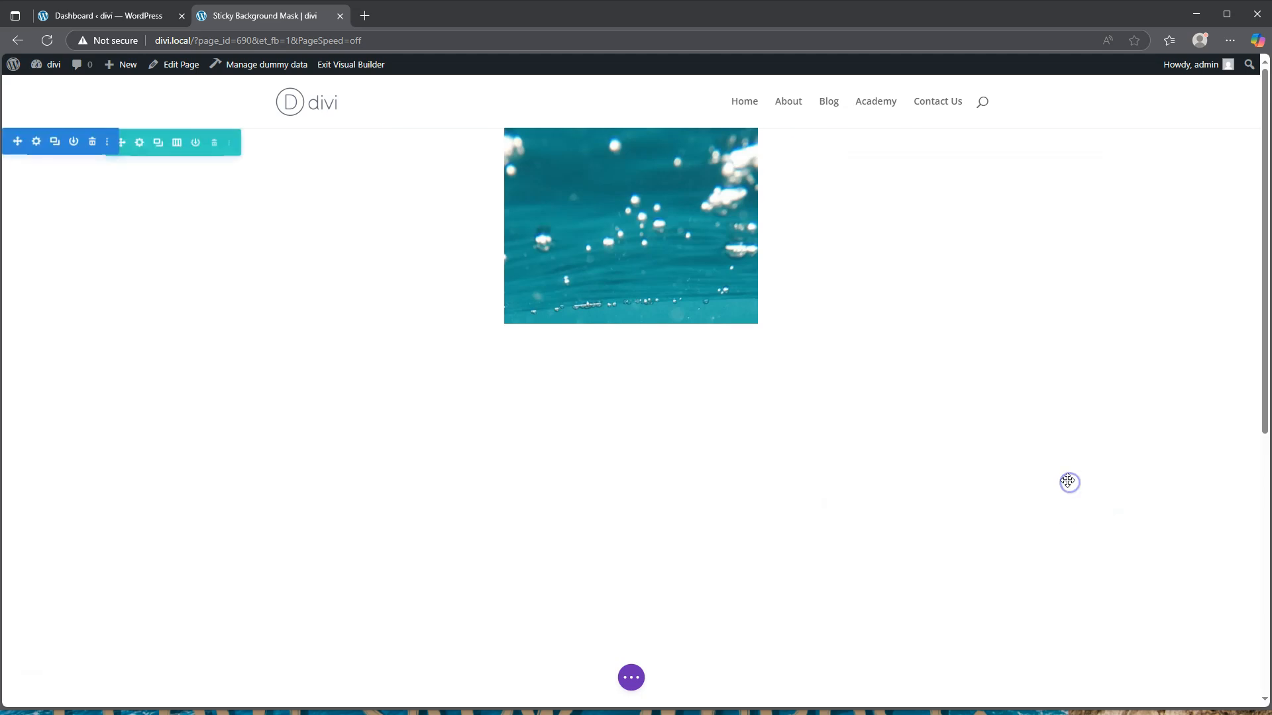
# - Reopen the text module's sizing settings and set its phone height to 10vh
pyautogui.click(607, 162)
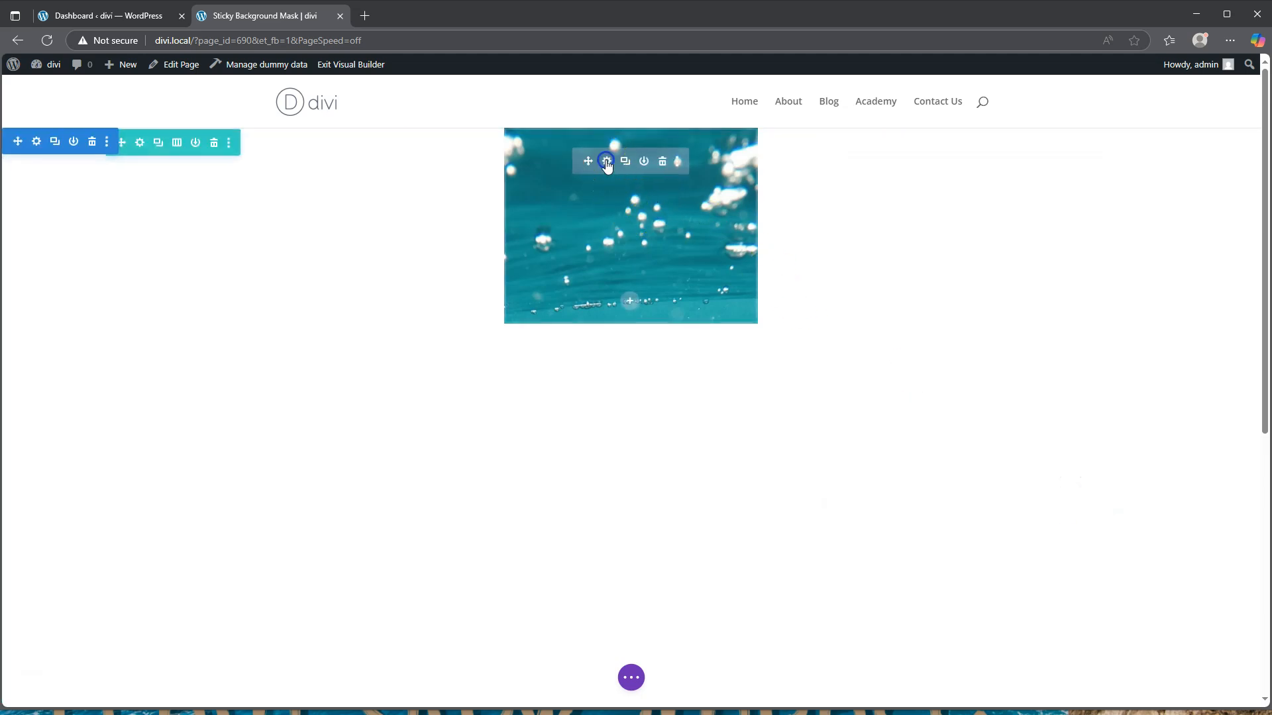
pyautogui.click(944, 236)
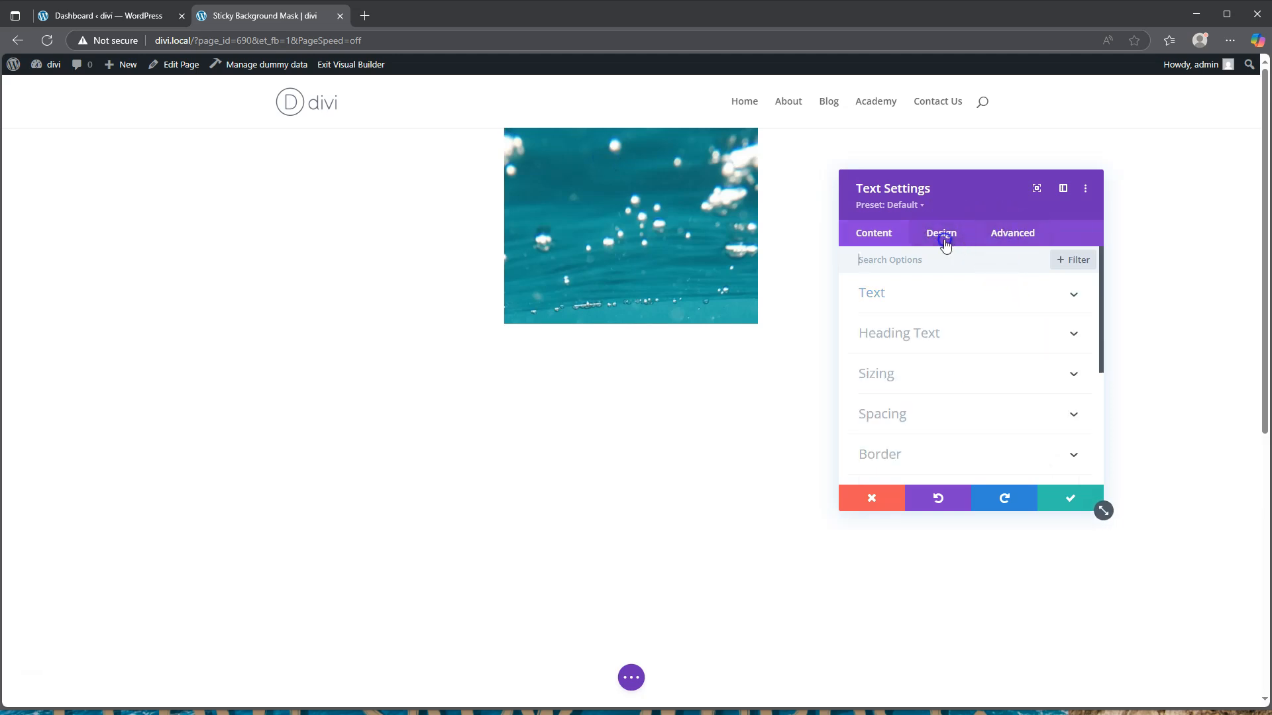
pyautogui.click(913, 373)
pyautogui.scroll(-4, 940, 386)
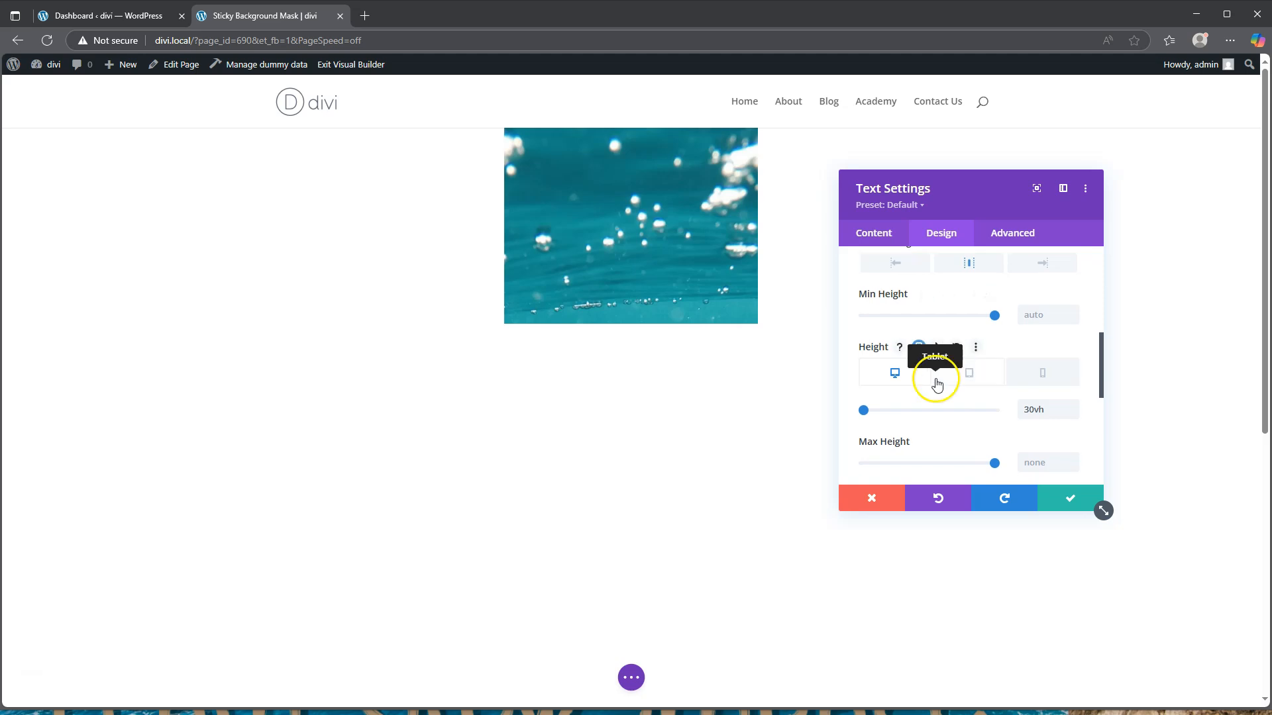
pyautogui.click(1042, 372)
pyautogui.click(1034, 411)
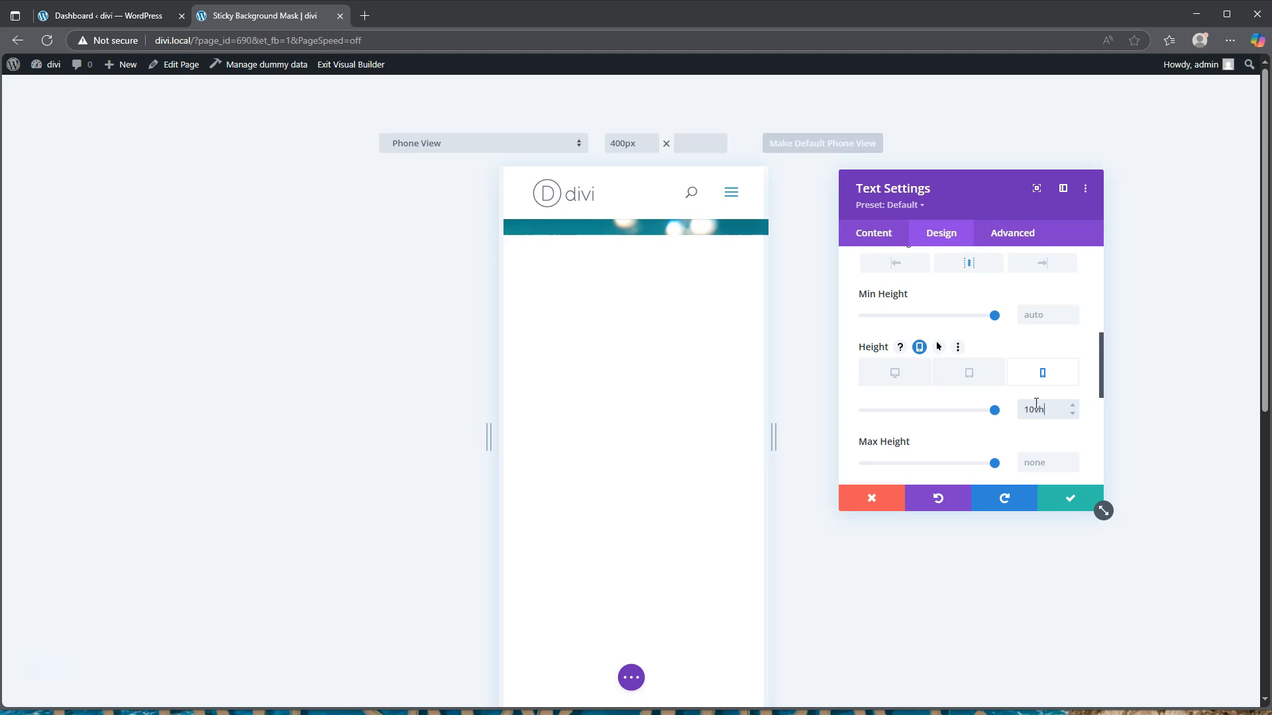
pyautogui.click(1082, 507)
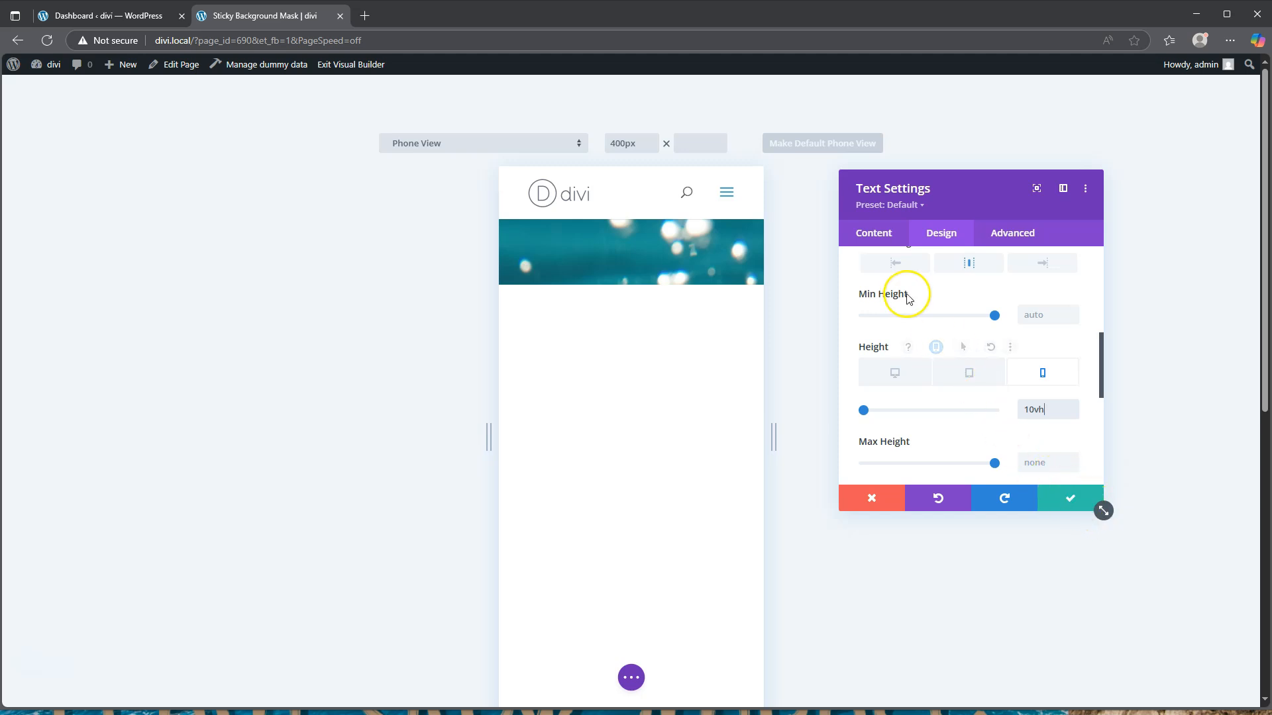
# - Set the text module's top margin to 3vh
pyautogui.scroll(3, 902, 318)
pyautogui.click(890, 265)
pyautogui.click(890, 298)
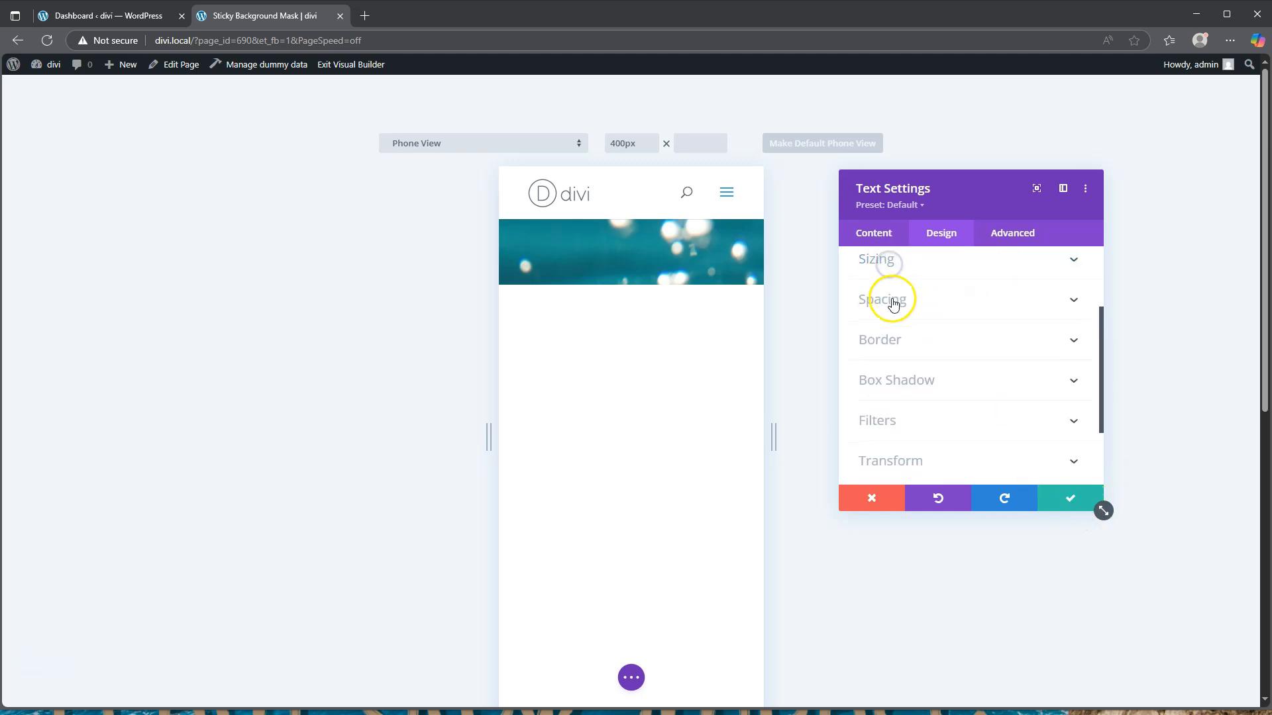
pyautogui.click(877, 313)
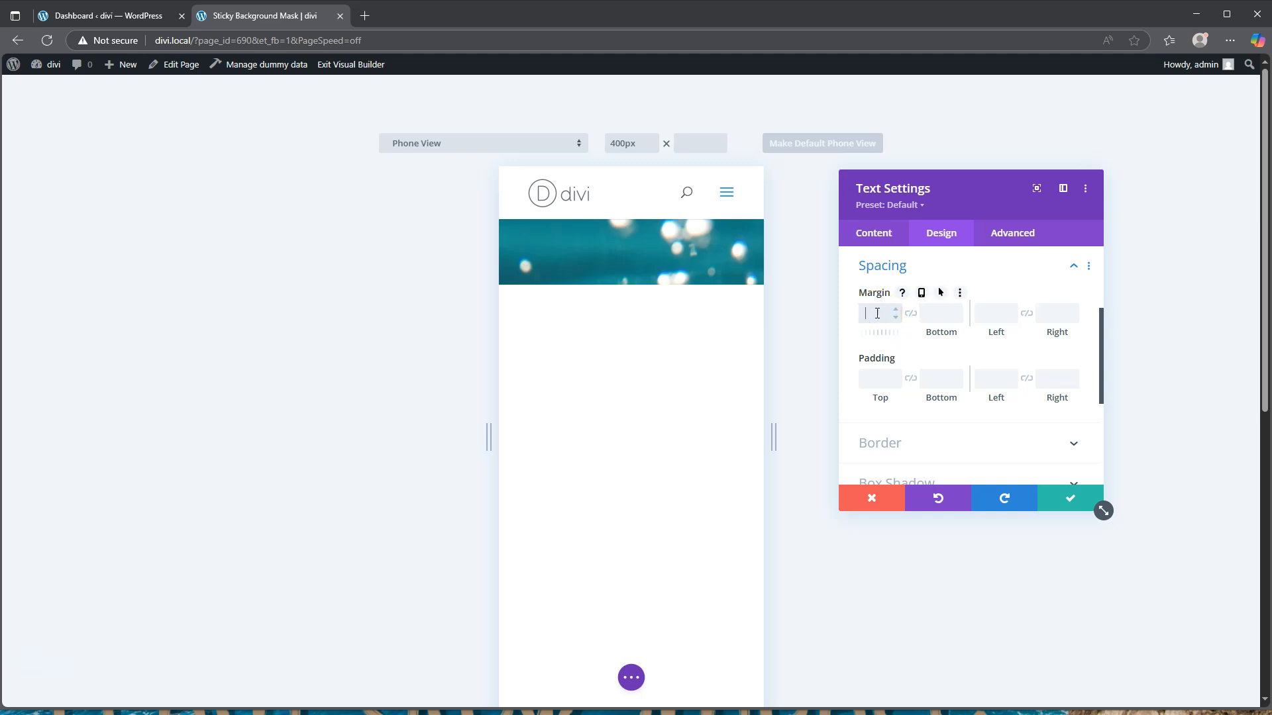
pyautogui.write('30vh')
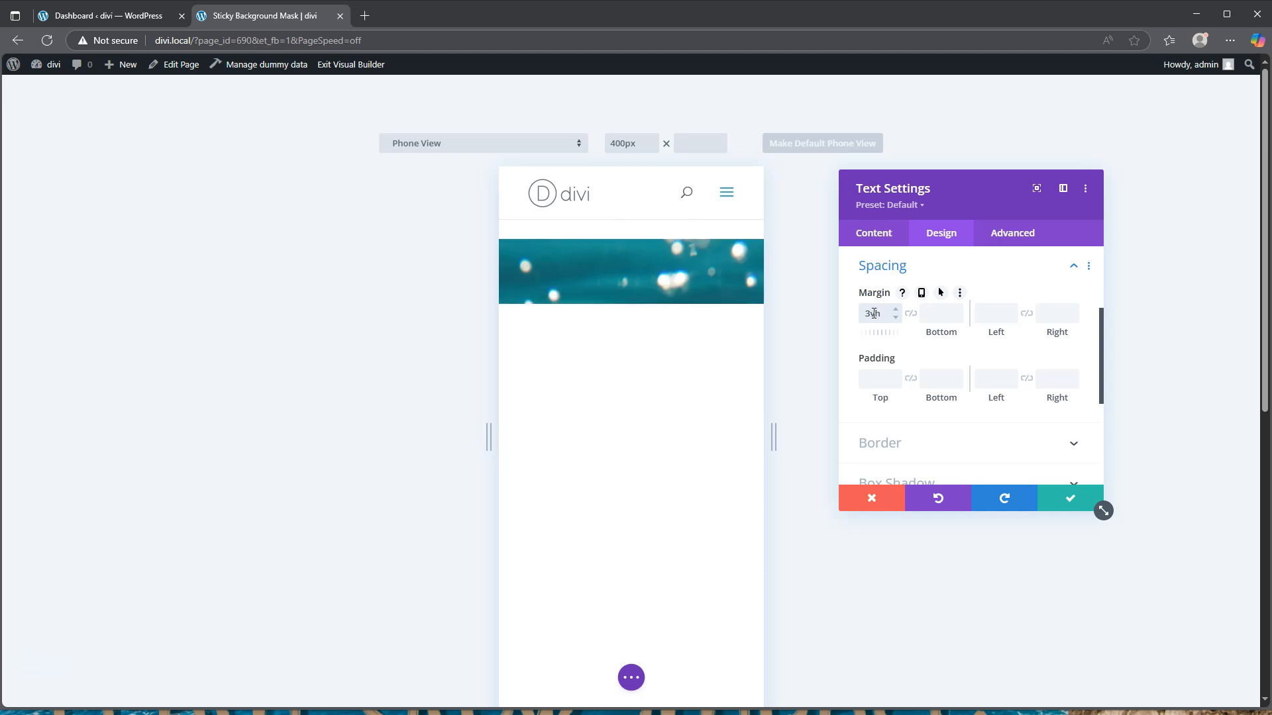
# - Round all four corners of the text module to 15px and save its settings
pyautogui.click(897, 445)
pyautogui.click(892, 327)
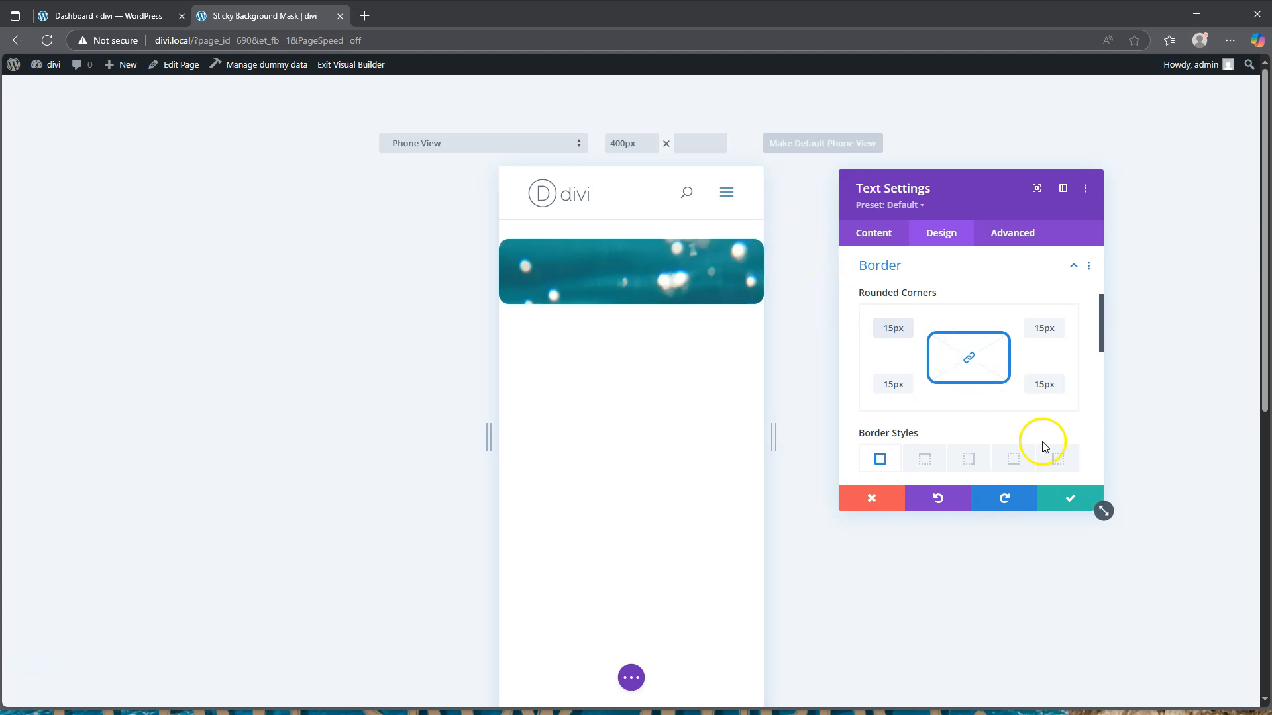
pyautogui.click(1072, 502)
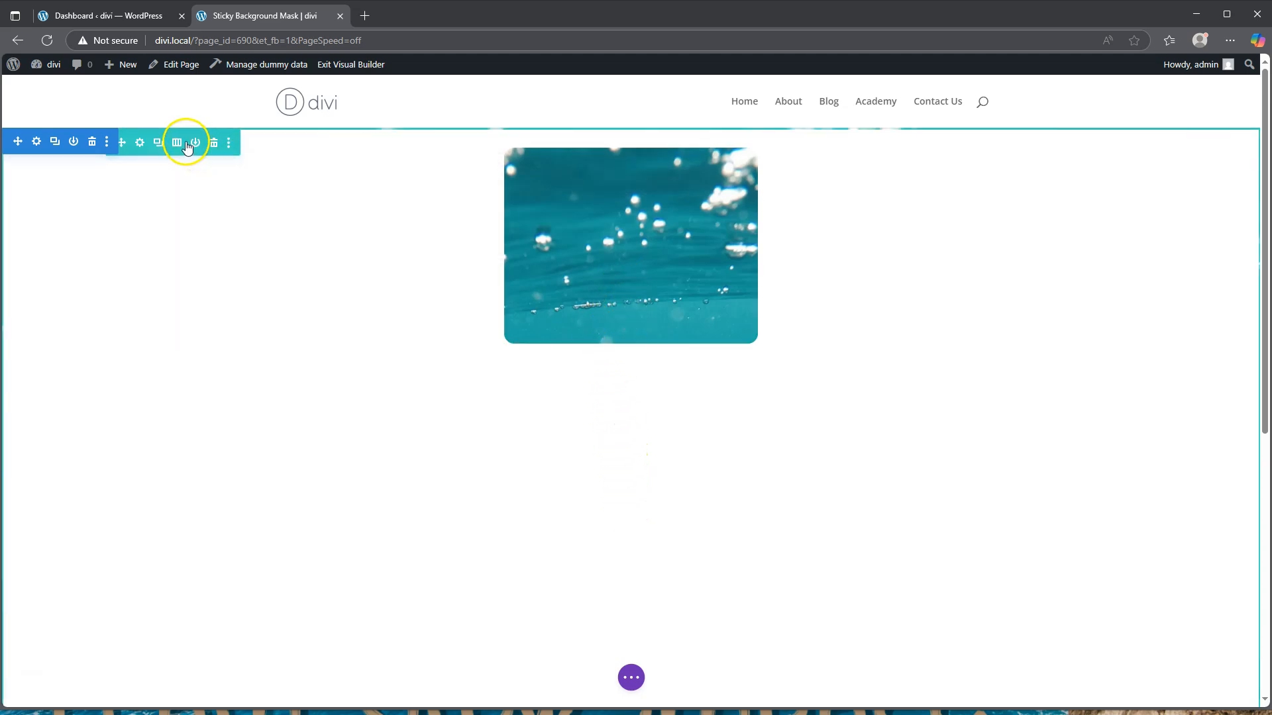
# - Add a new single-column row below the masked row, without choosing a module for it
pyautogui.scroll(-4, 425, 414)
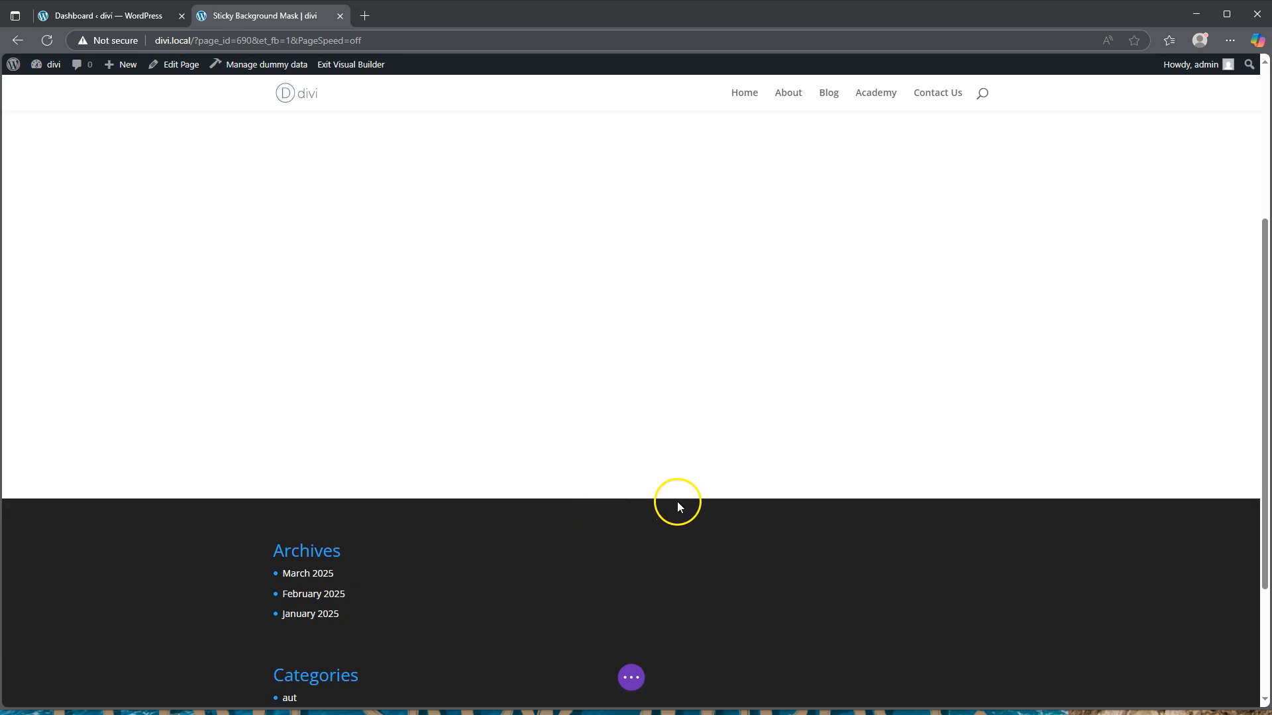
pyautogui.click(650, 499)
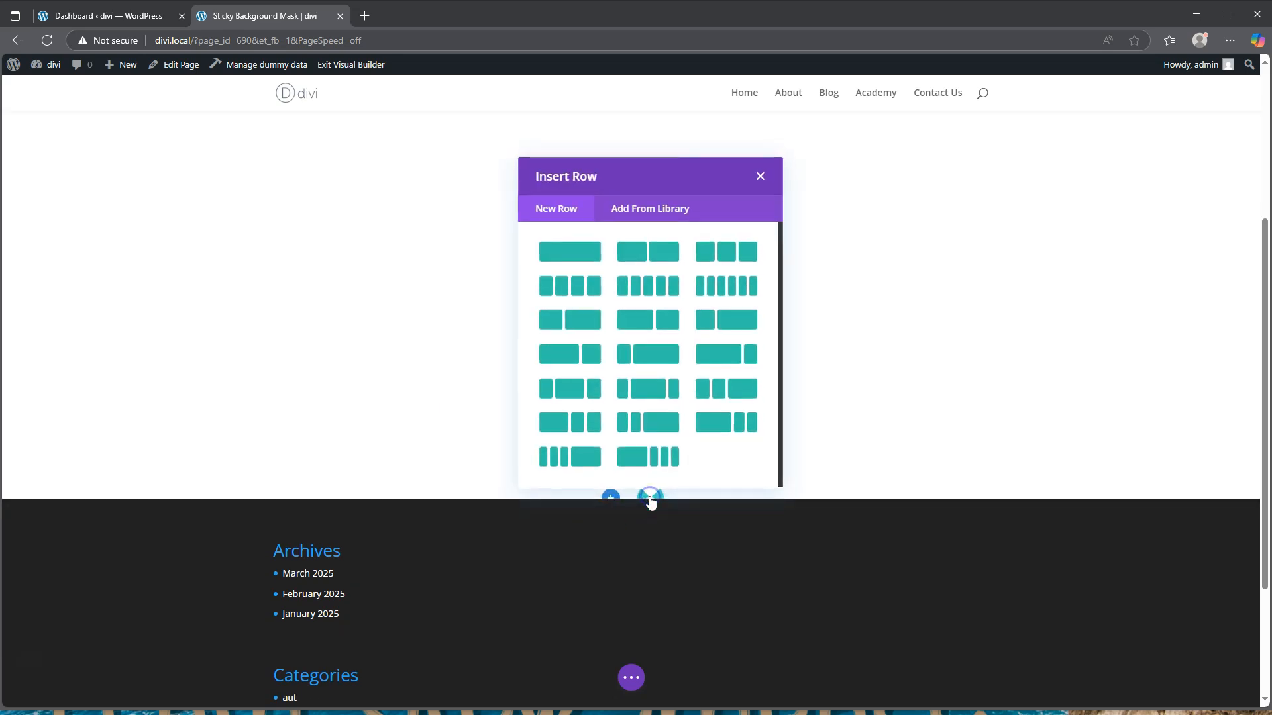
pyautogui.click(561, 257)
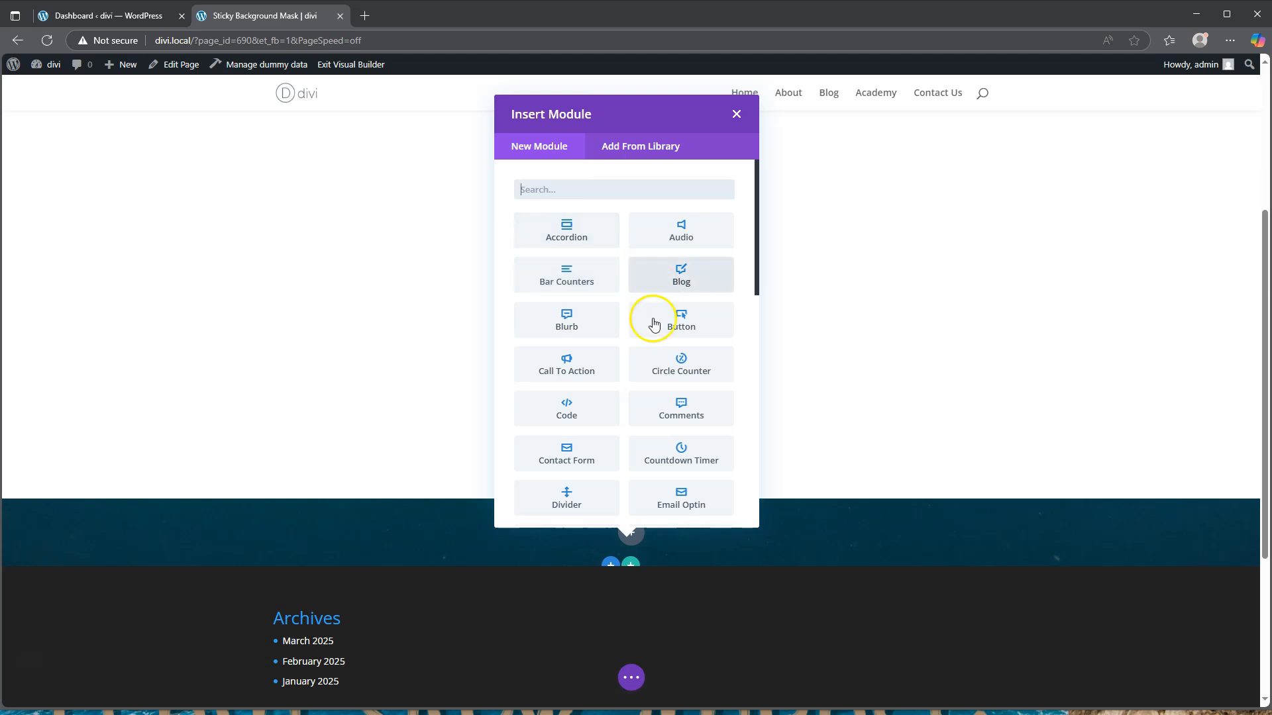
pyautogui.click(736, 114)
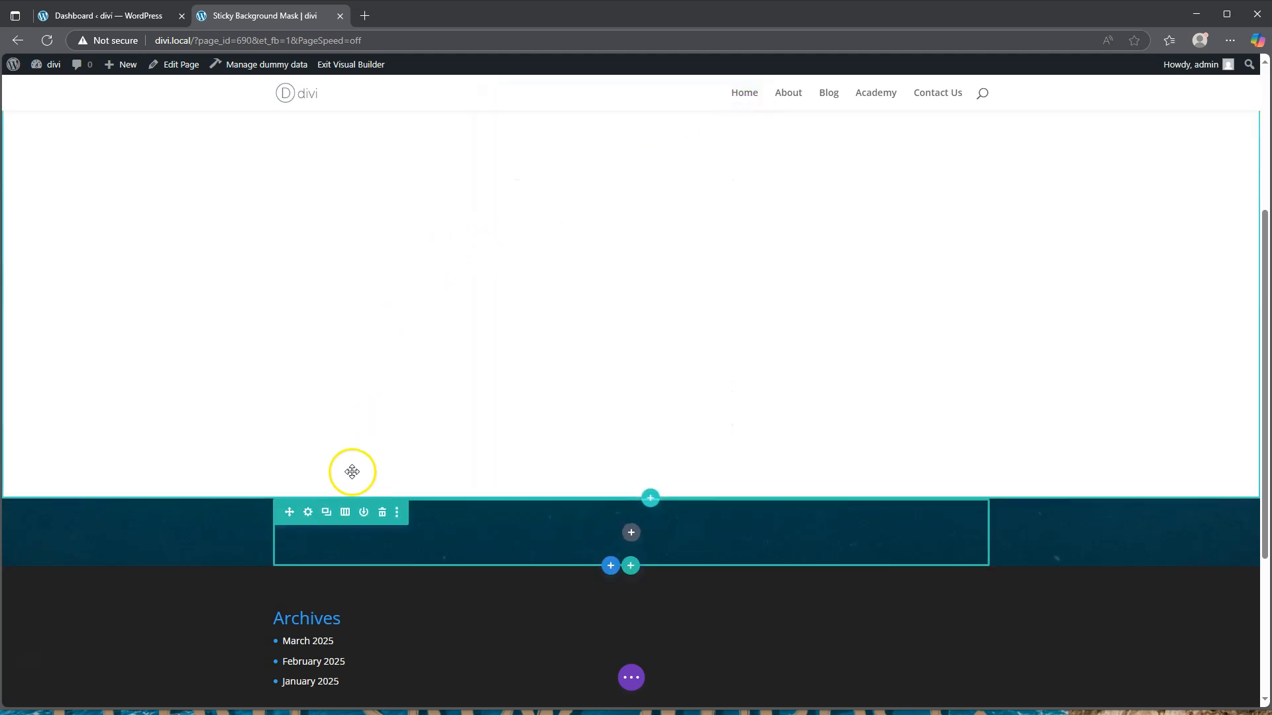
# - Set the new row's width and max width to 100%
pyautogui.click(308, 513)
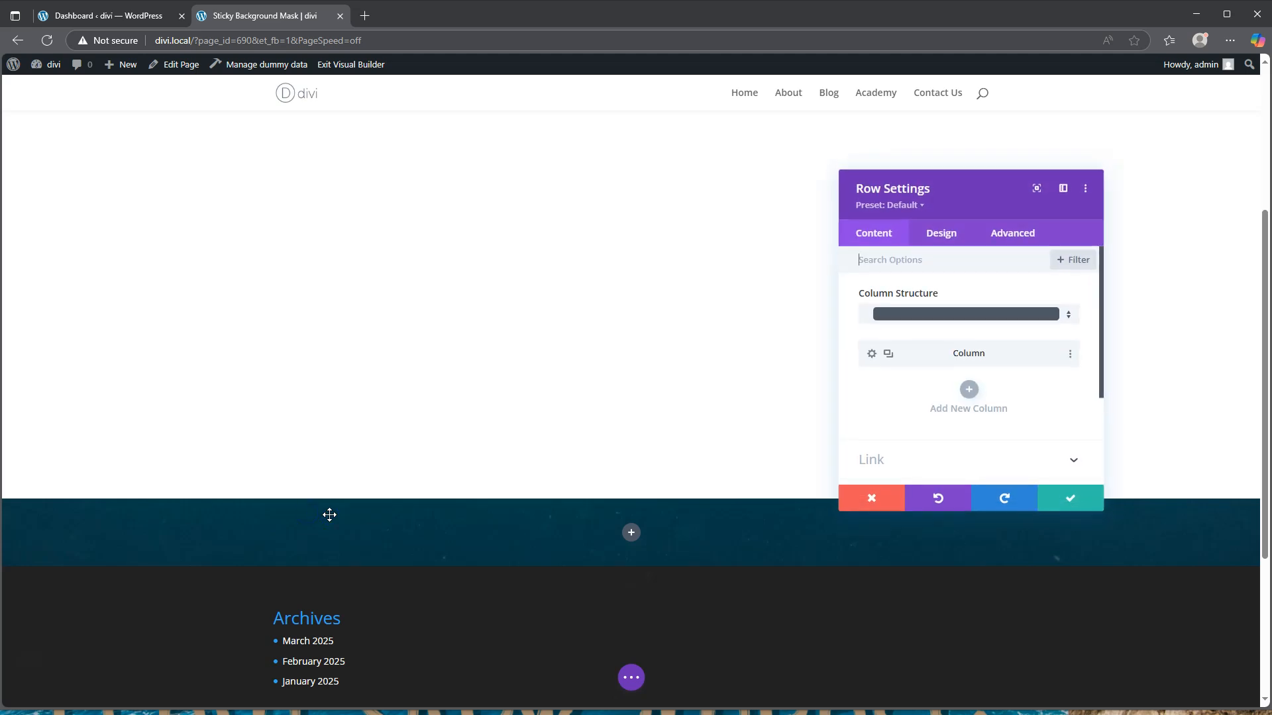
pyautogui.click(946, 235)
pyautogui.click(914, 299)
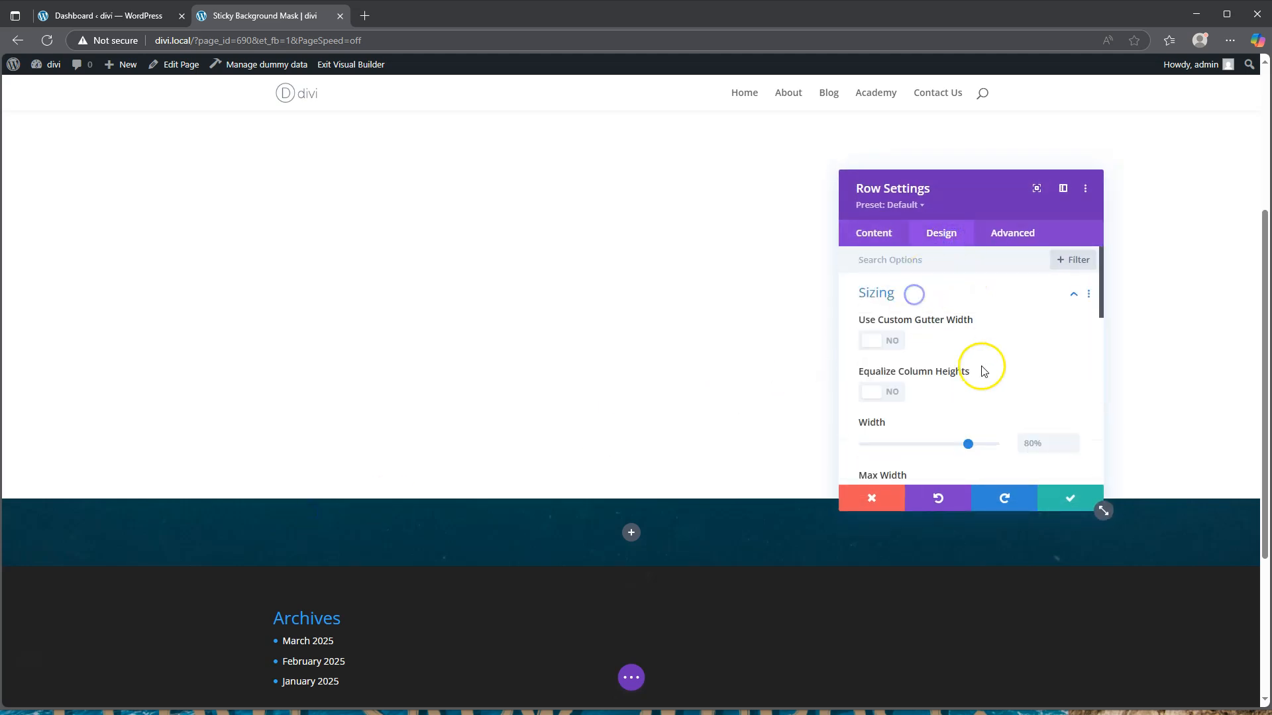
pyautogui.click(1032, 444)
pyautogui.moveTo(965, 446); pyautogui.dragTo(1020, 447)
pyautogui.scroll(-2, 1038, 400)
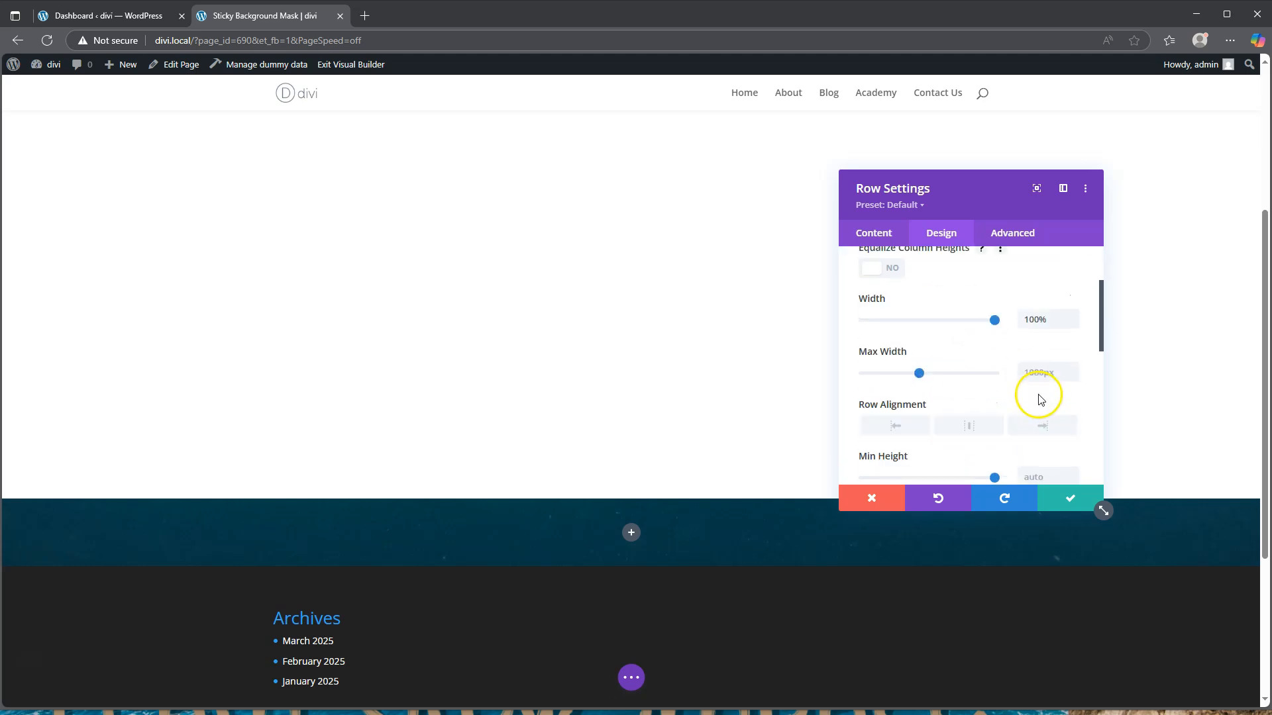
pyautogui.click(1038, 371)
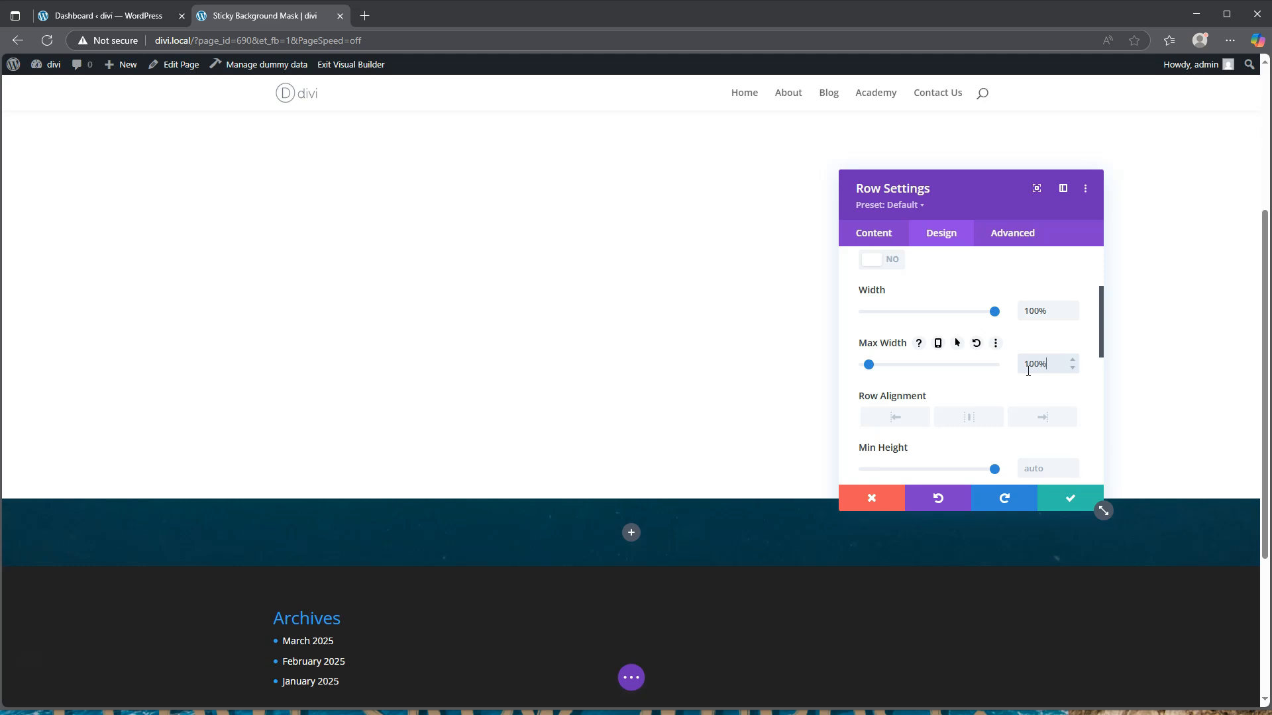
# - Set the new row's Z index to 12 and save the row settings
pyautogui.scroll(-5, 1017, 366)
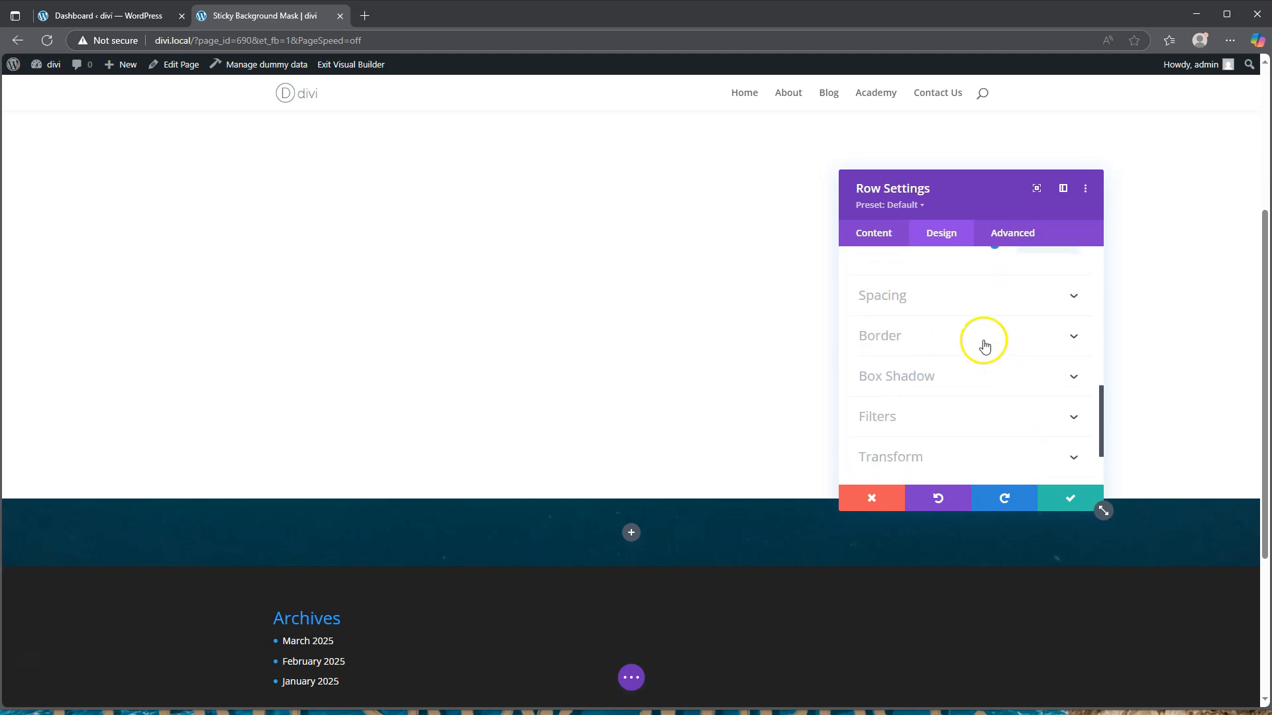
pyautogui.click(1010, 232)
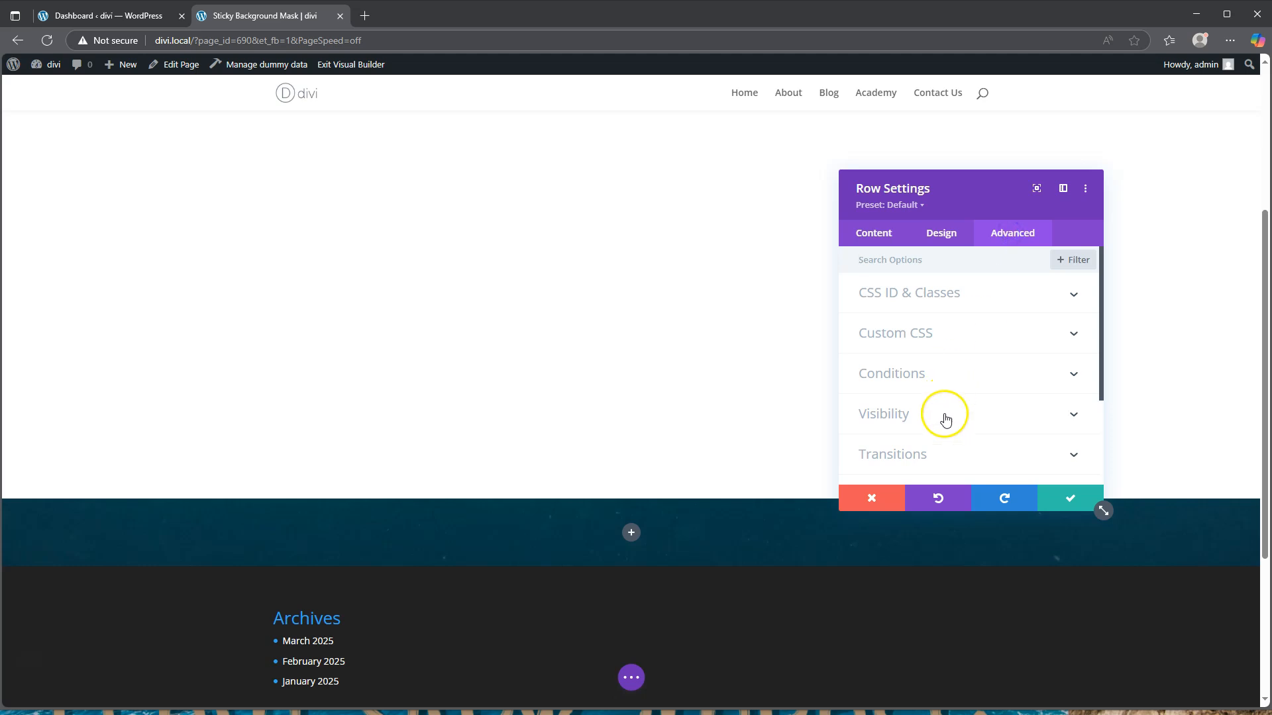
pyautogui.scroll(-2, 945, 417)
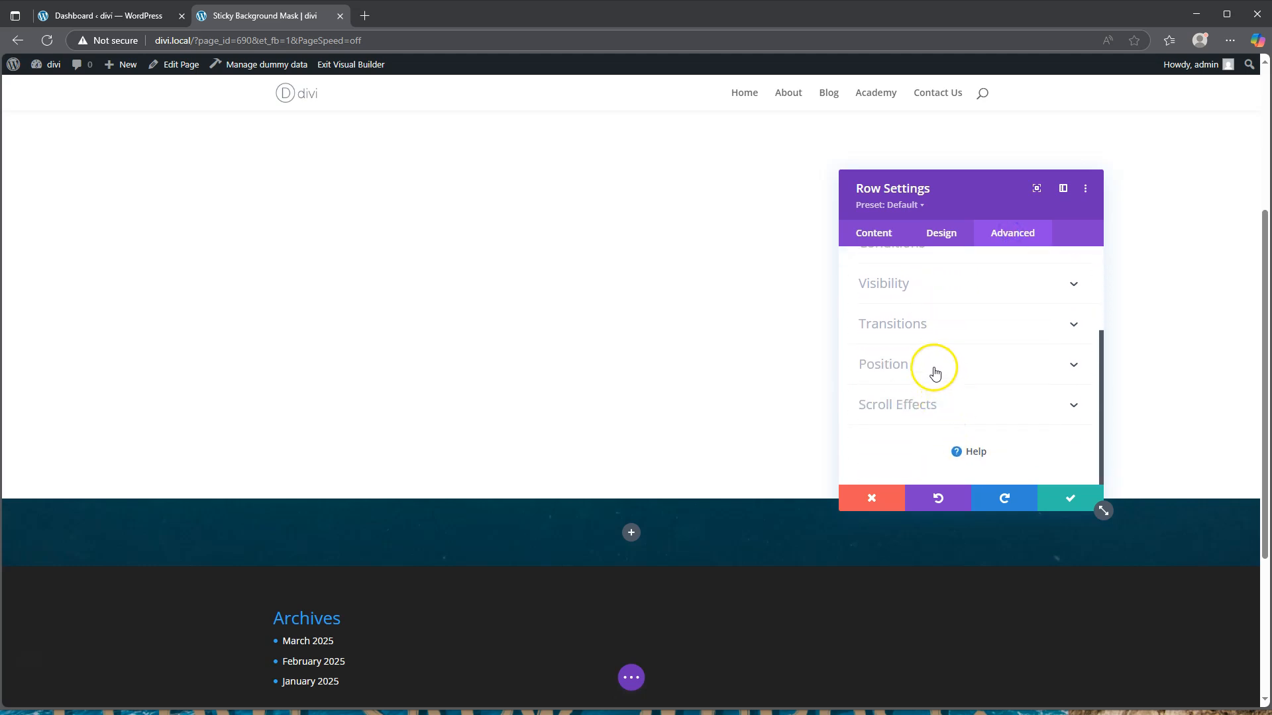
pyautogui.click(935, 373)
pyautogui.scroll(-4, 954, 397)
pyautogui.click(1036, 360)
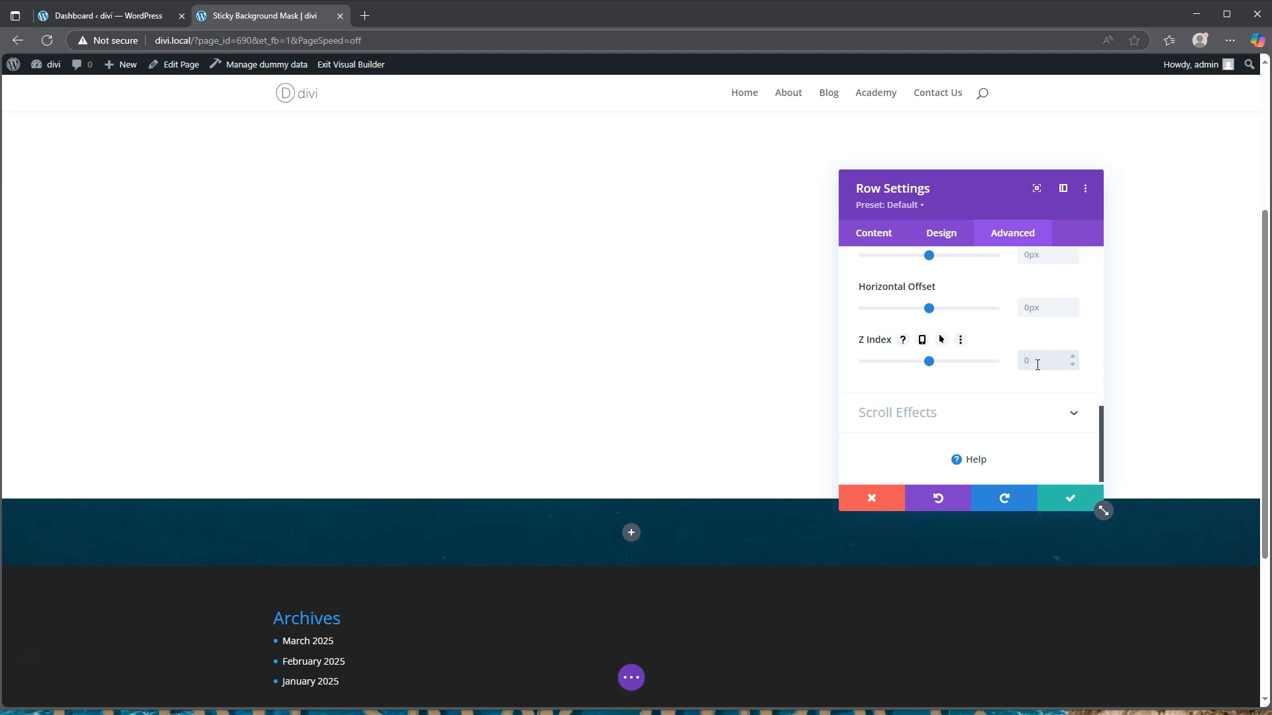
pyautogui.click(1072, 501)
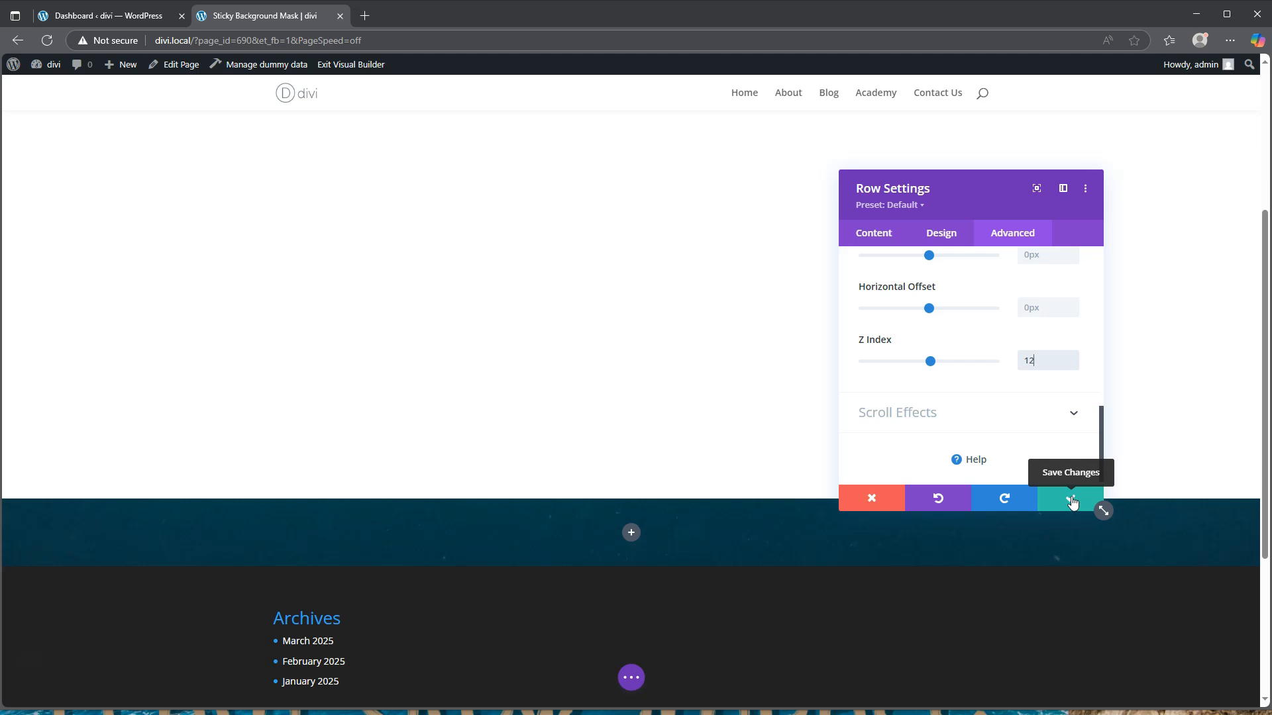
pyautogui.click(1073, 502)
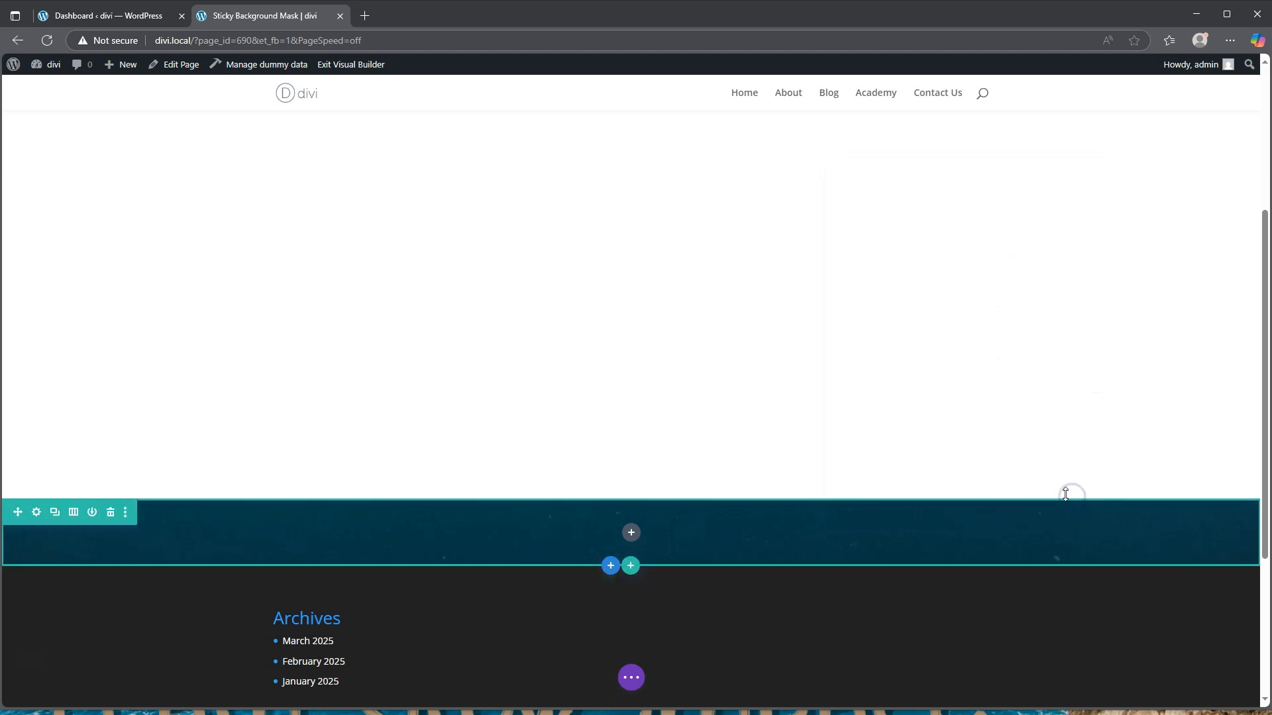
# - Insert a Text module into the new full-width row and delete its placeholder body text
pyautogui.click(631, 537)
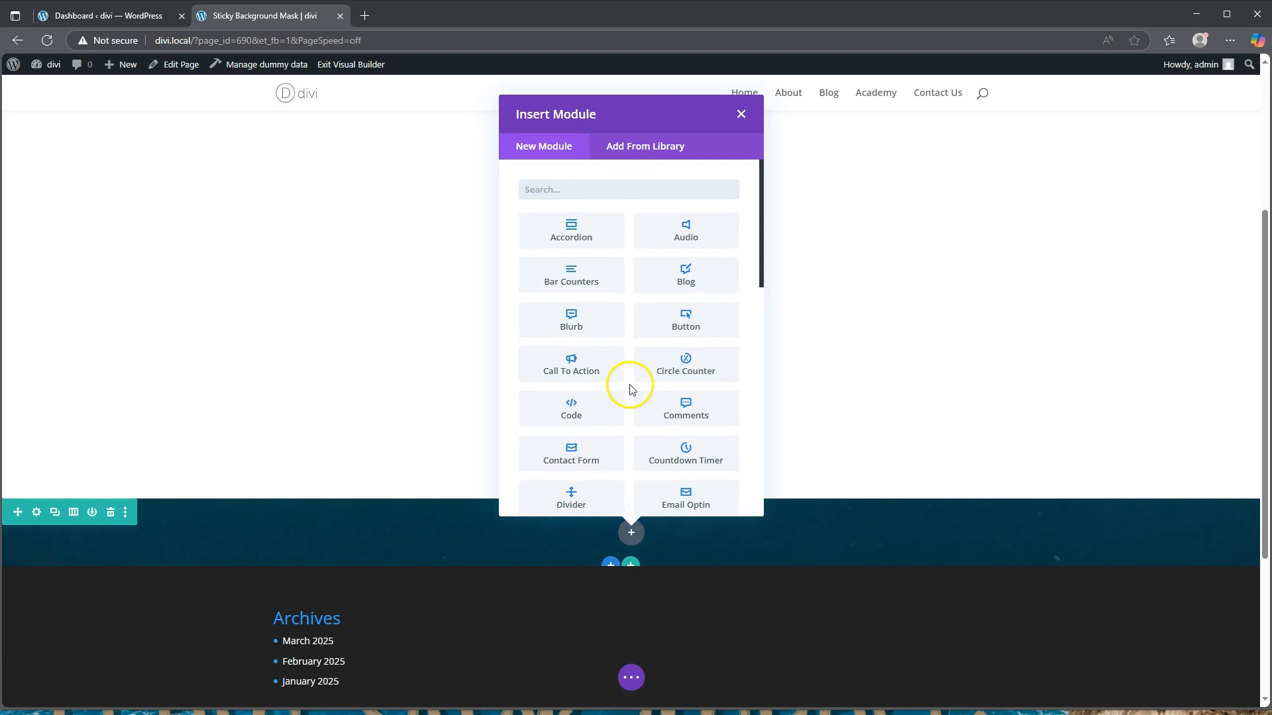
pyautogui.scroll(-10, 623, 345)
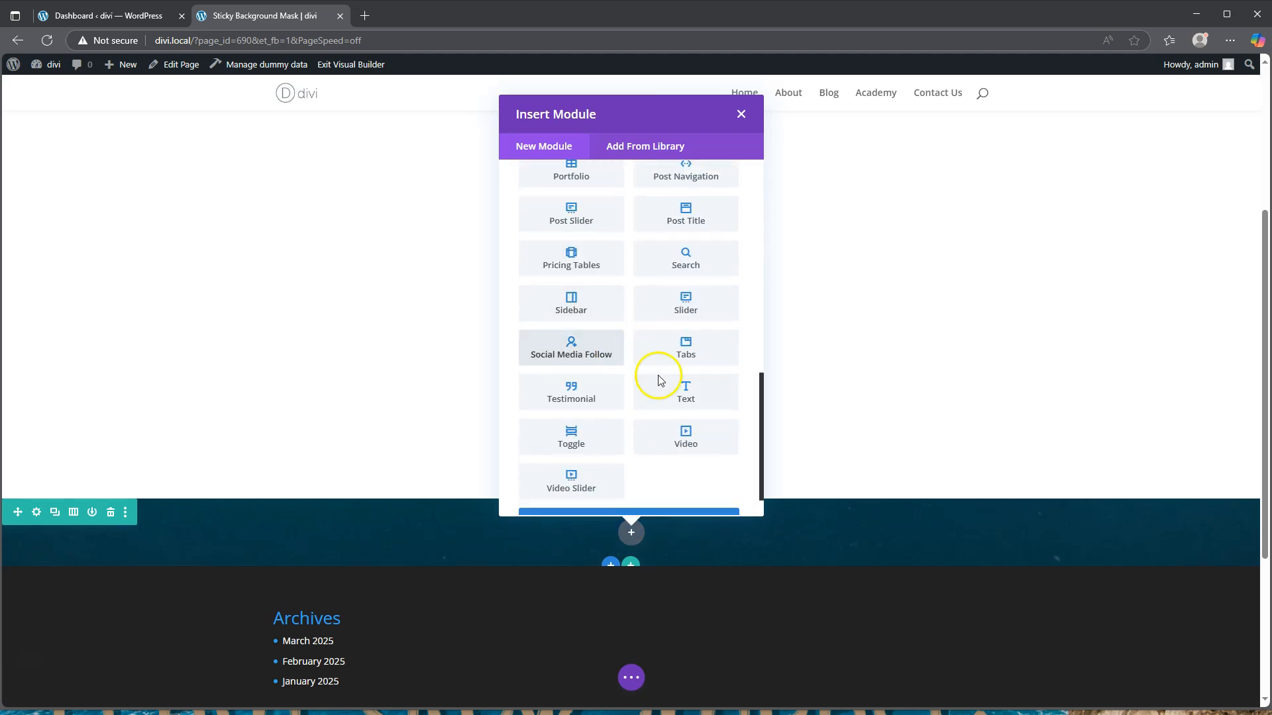
pyautogui.click(686, 396)
pyautogui.scroll(-1, 949, 334)
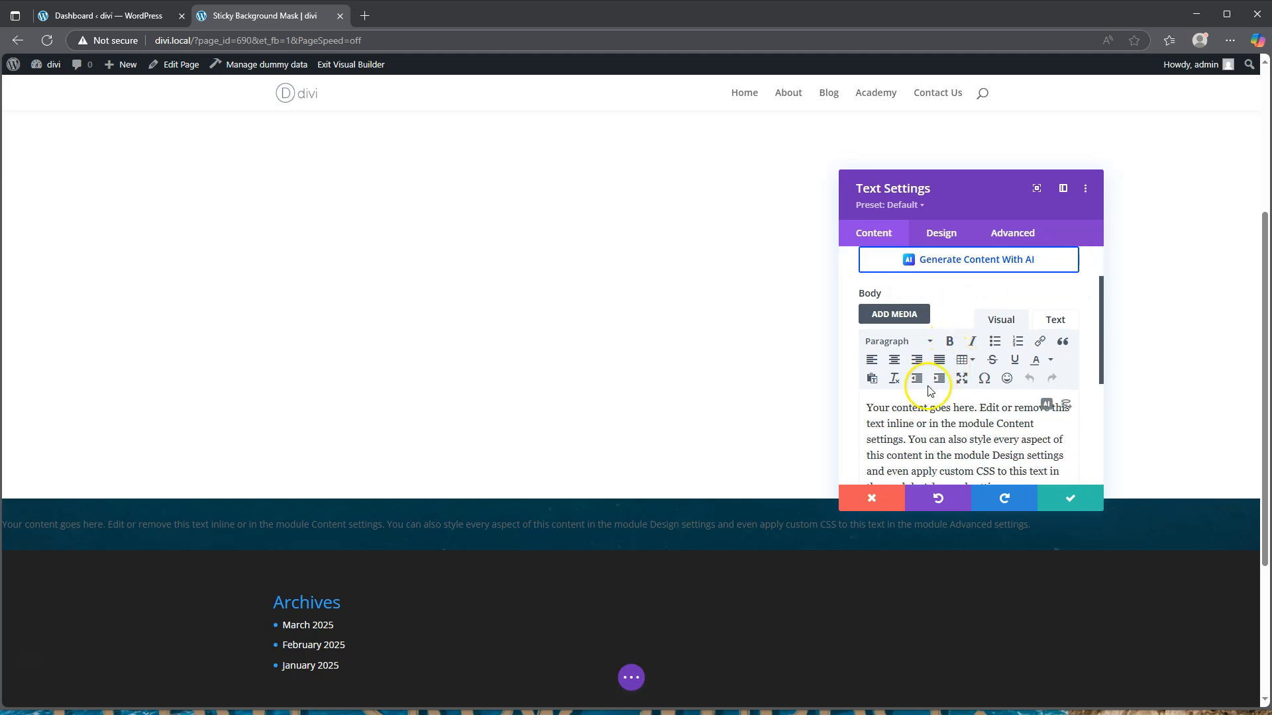
pyautogui.moveTo(867, 407); pyautogui.dragTo(1029, 488)
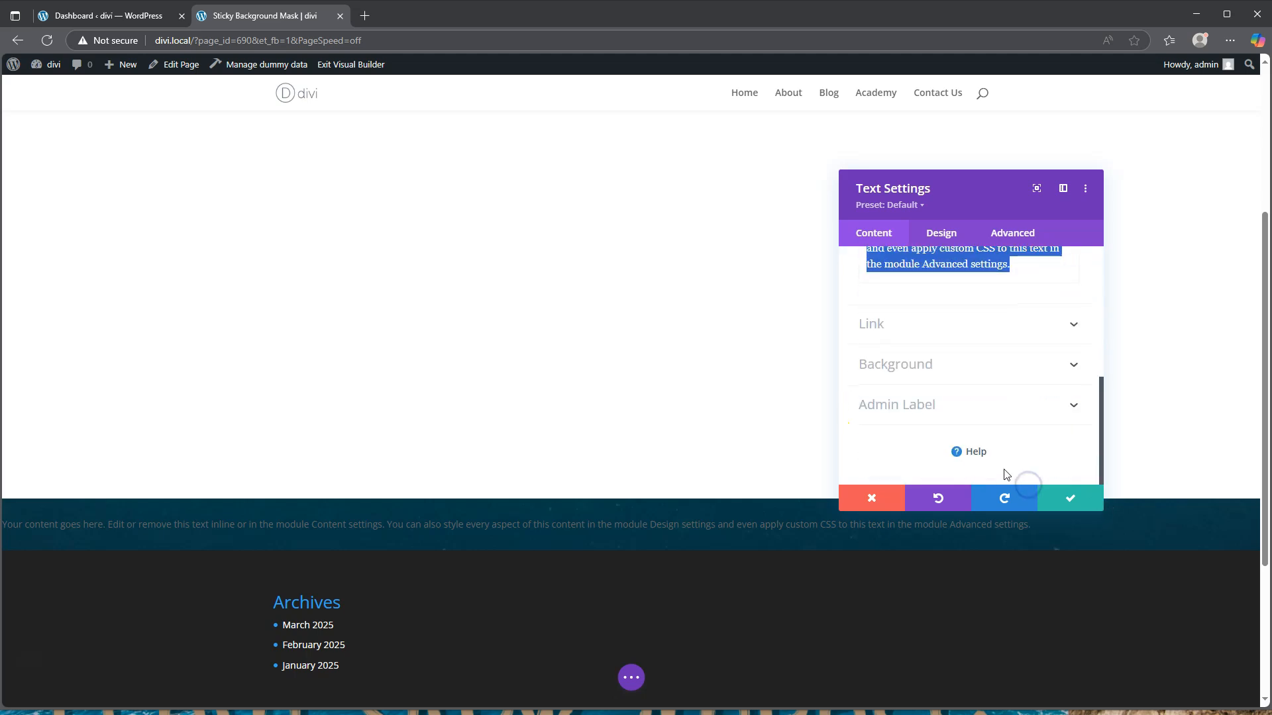
pyautogui.press('BackSpace')
# - Format the empty text body as Heading 2 and enter "Stcky Text Effect"
pyautogui.scroll(2, 874, 360)
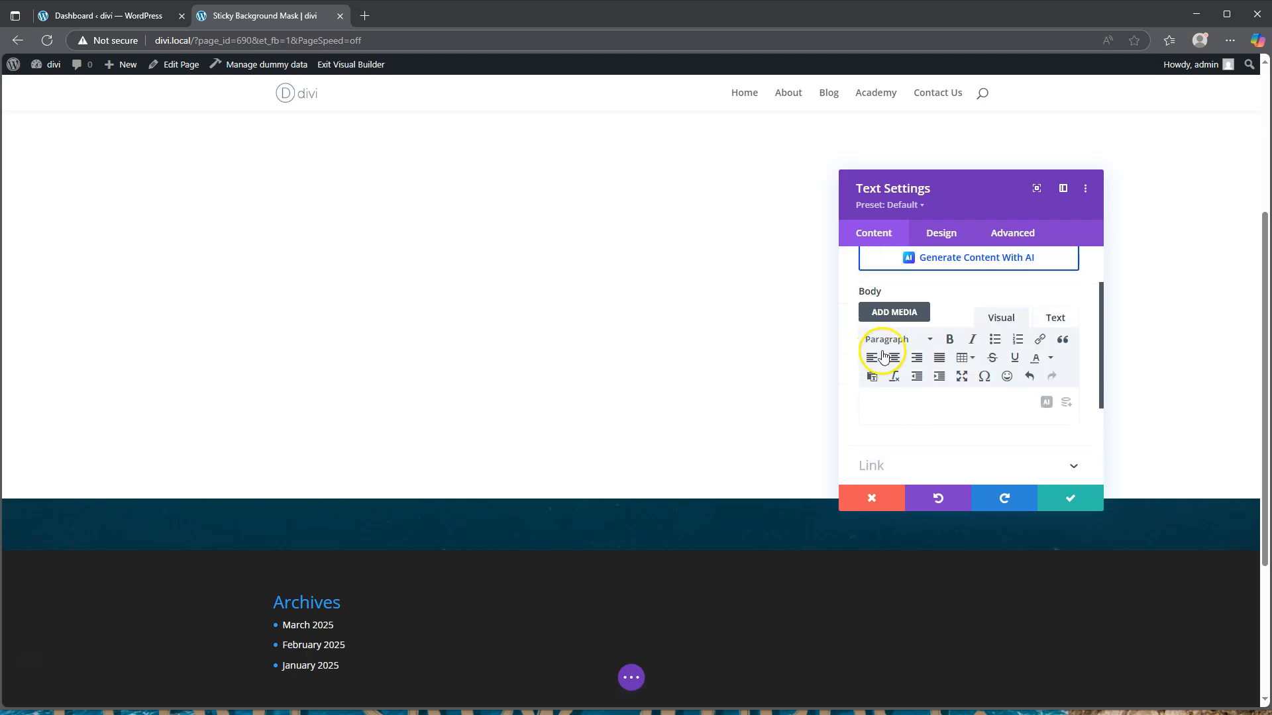
pyautogui.click(884, 340)
pyautogui.click(930, 418)
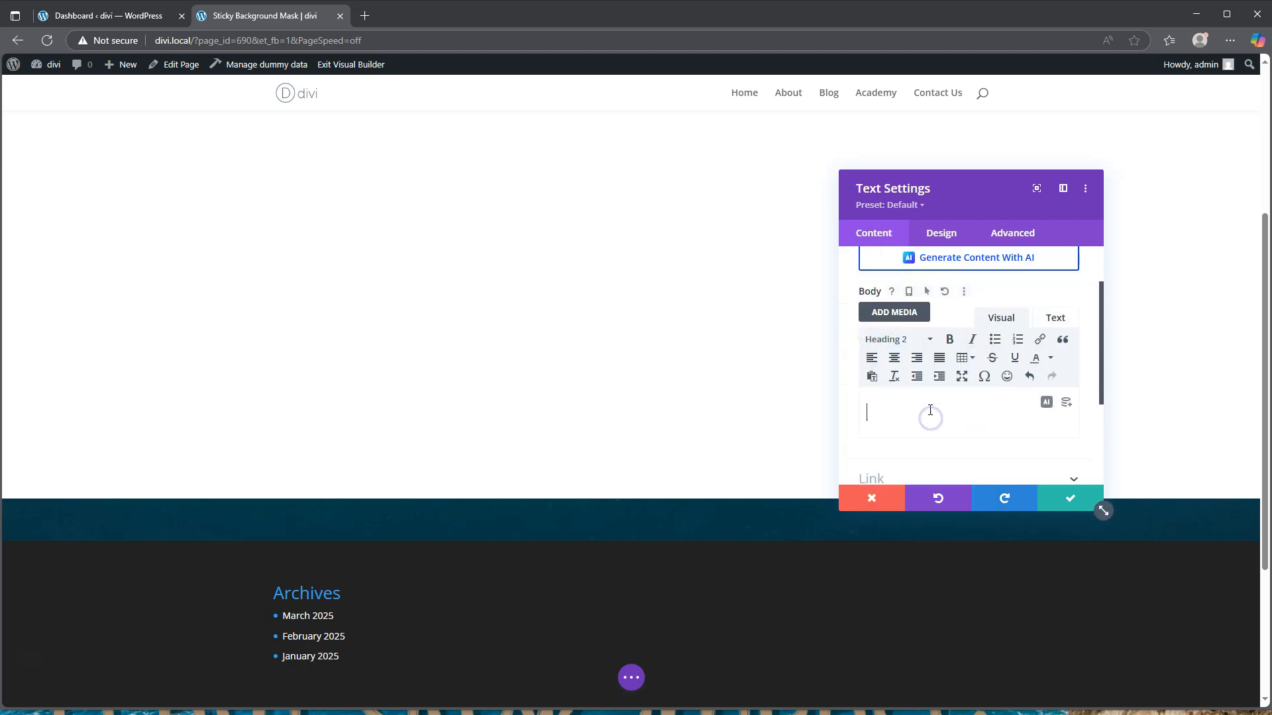
pyautogui.write('Stcky Text Effect')
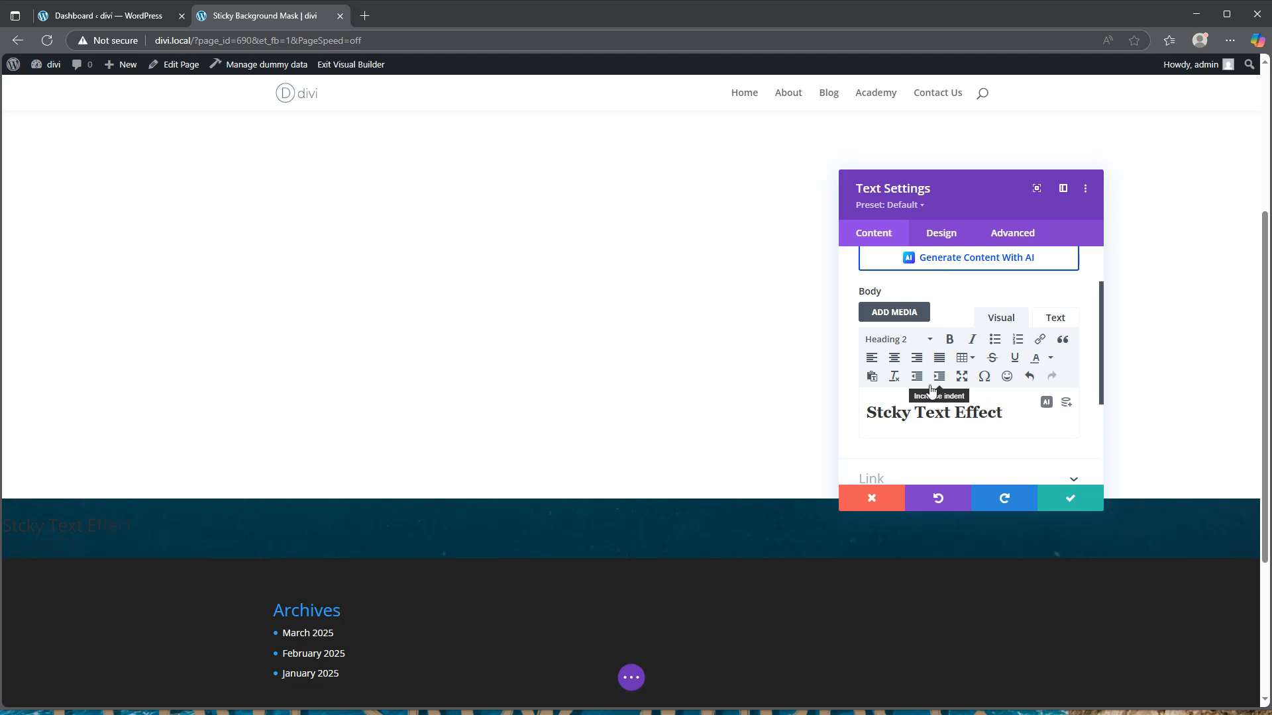
# - Set the Heading 2 font to Playfair Display and center the heading's text alignment
pyautogui.click(940, 233)
pyautogui.click(928, 333)
pyautogui.click(910, 302)
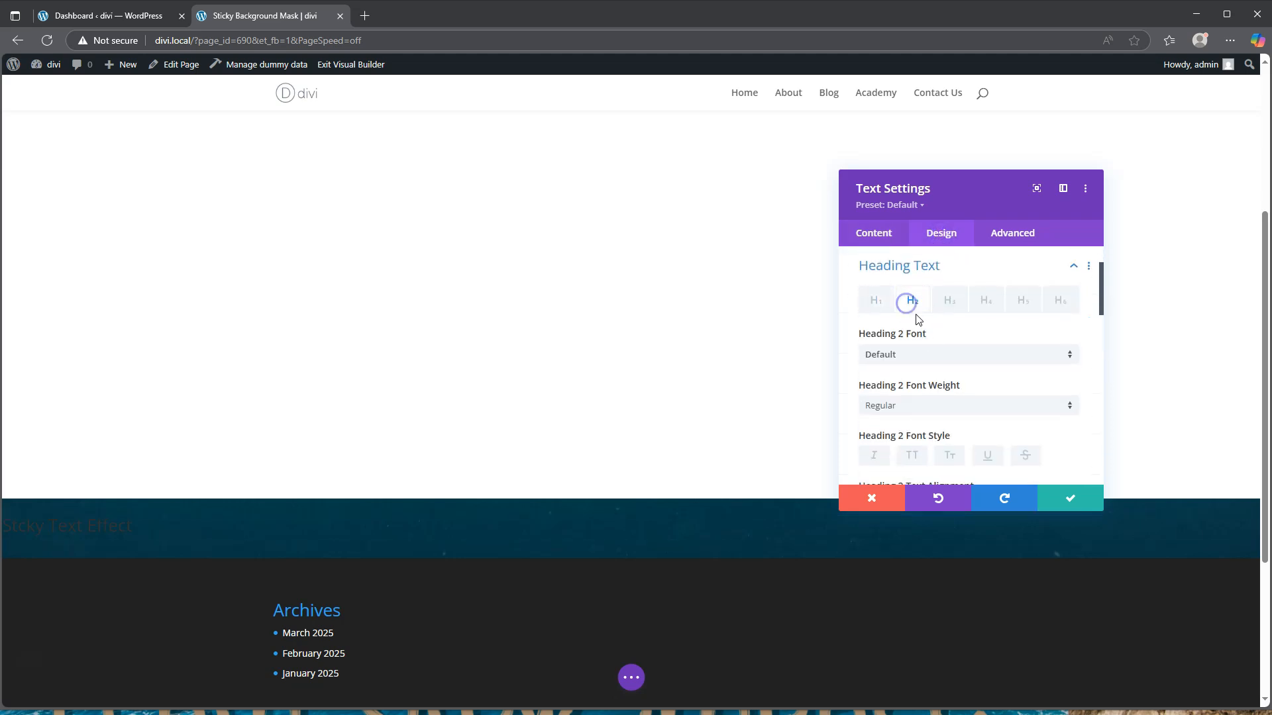
pyautogui.click(940, 356)
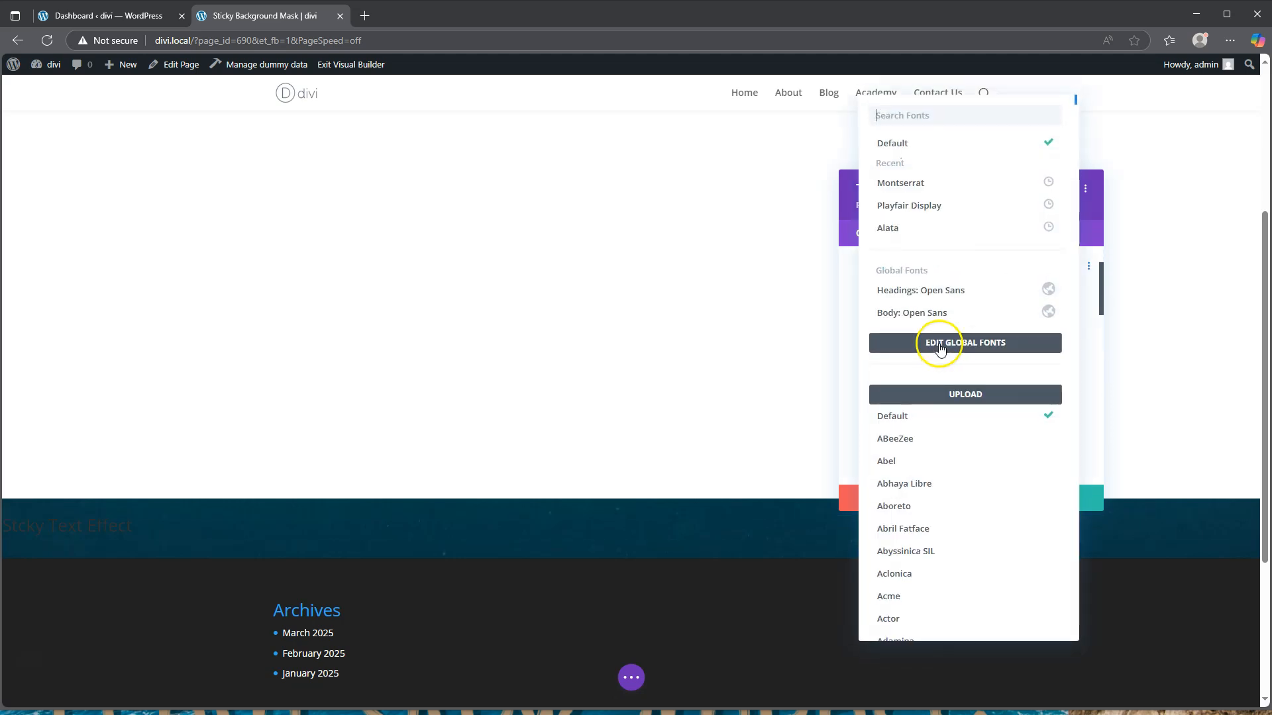
pyautogui.click(918, 204)
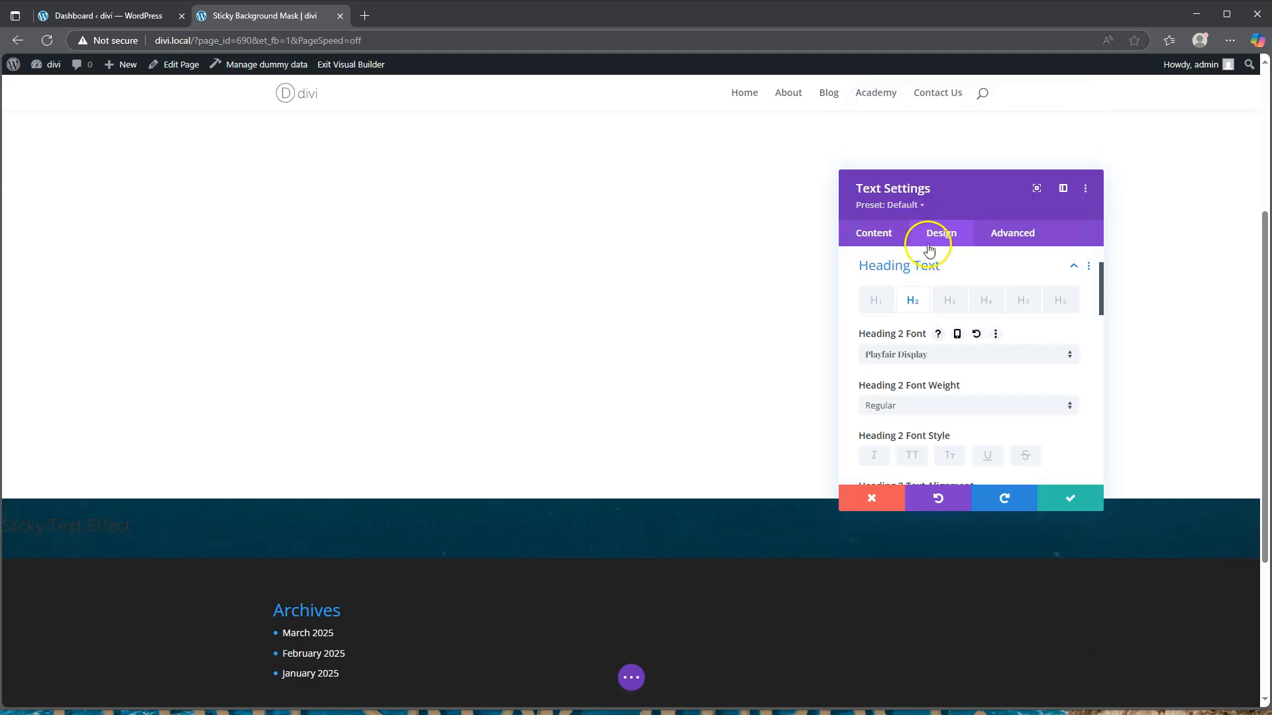
pyautogui.scroll(-1, 940, 361)
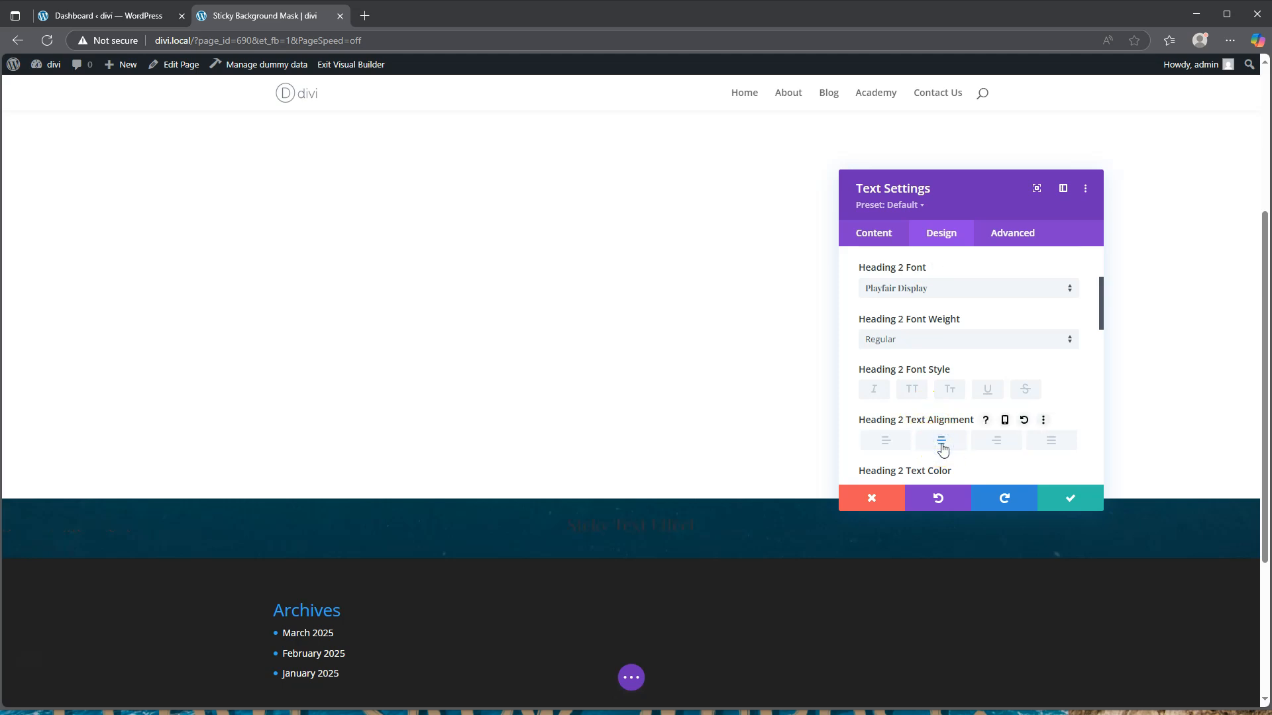
# - Set the Heading 2 text color to #0b3835
pyautogui.scroll(-2, 940, 446)
pyautogui.click(872, 363)
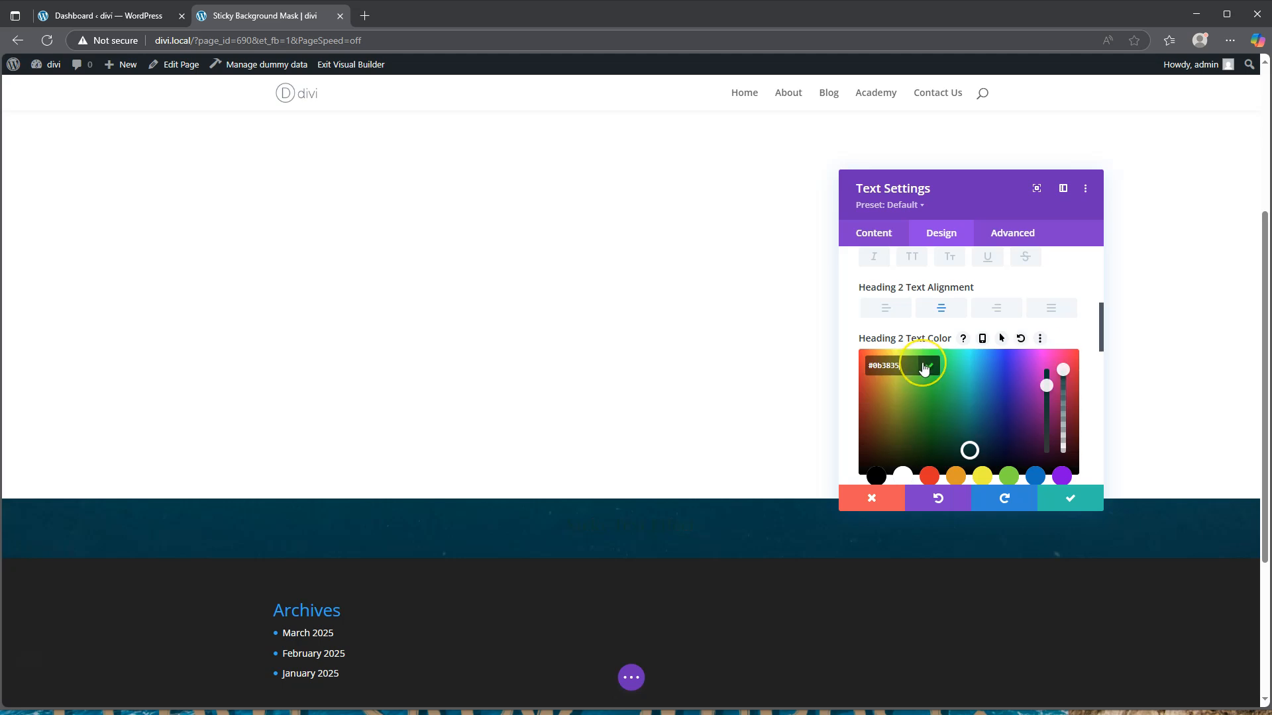
pyautogui.scroll(2, 934, 332)
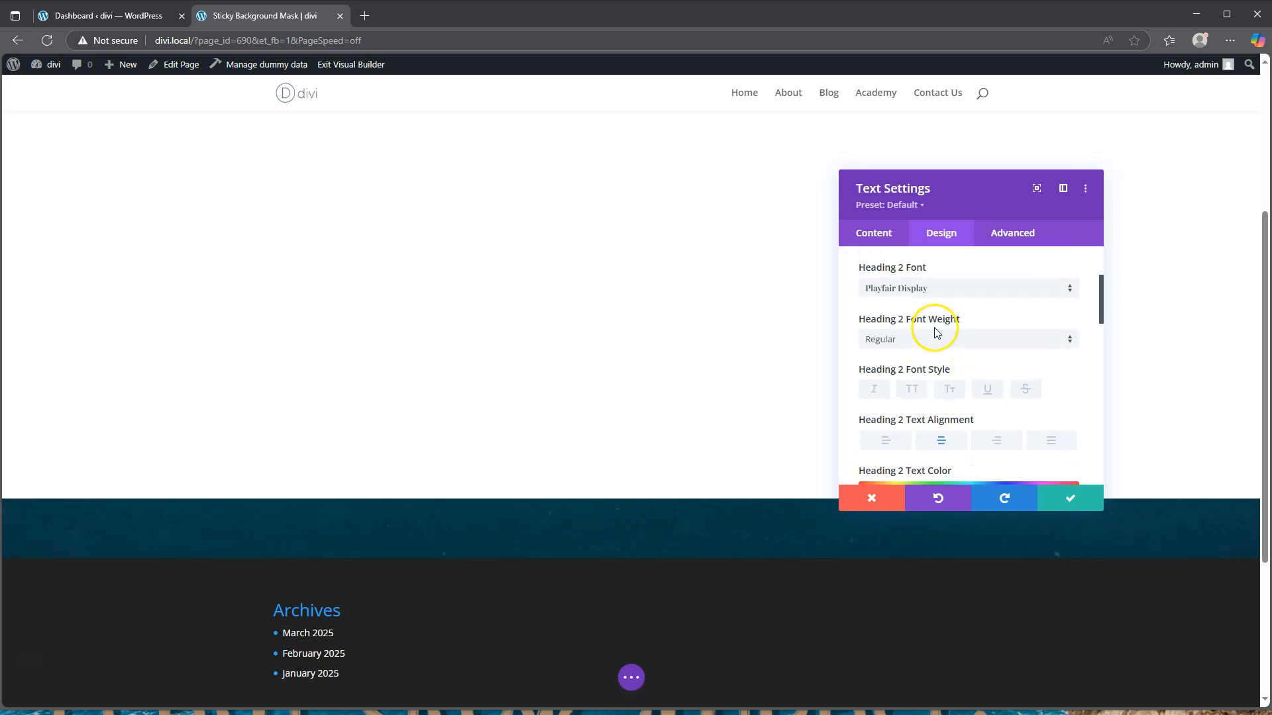
# - Set the Heading 2 text size to 150px for desktop
pyautogui.scroll(-6, 937, 332)
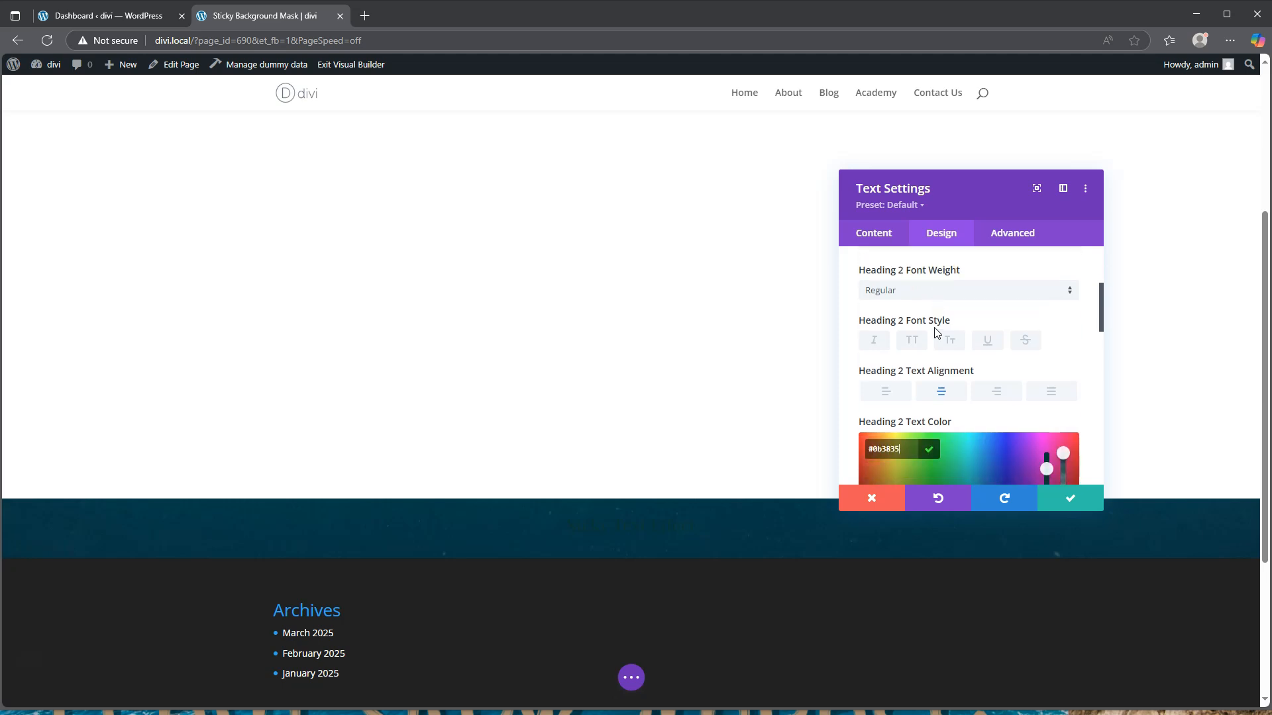
pyautogui.scroll(-2, 937, 331)
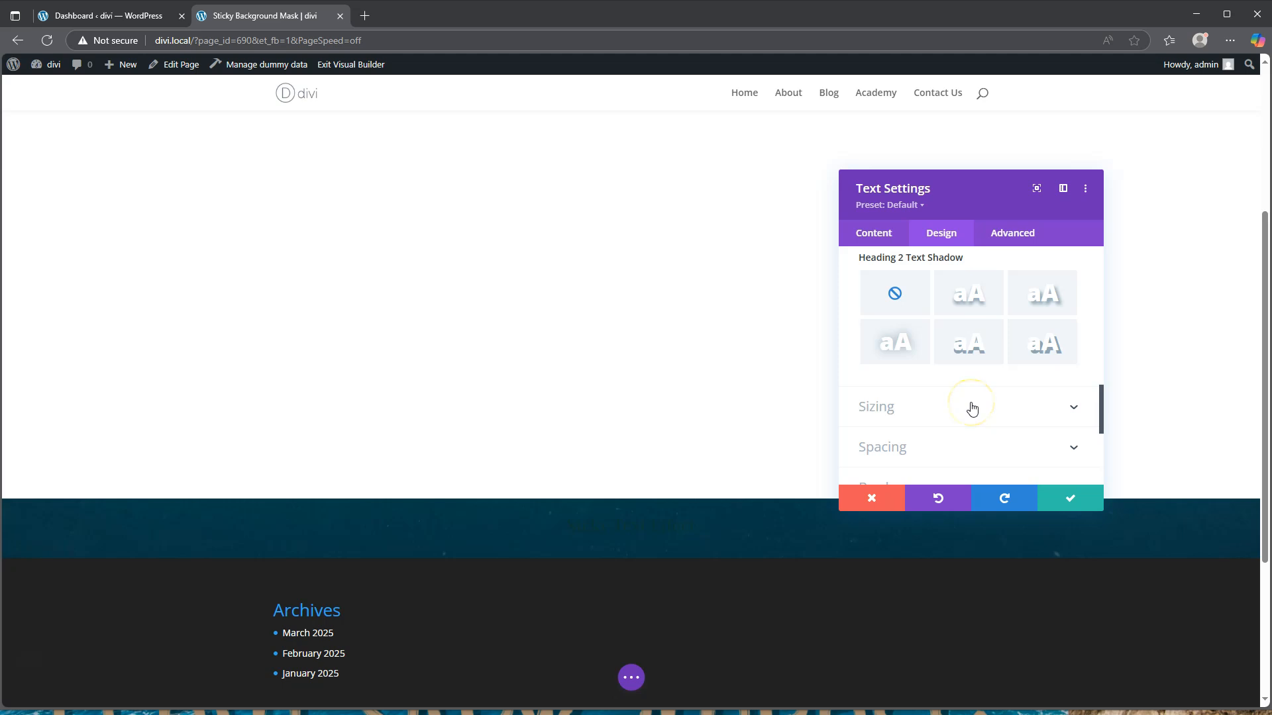
pyautogui.scroll(4, 968, 405)
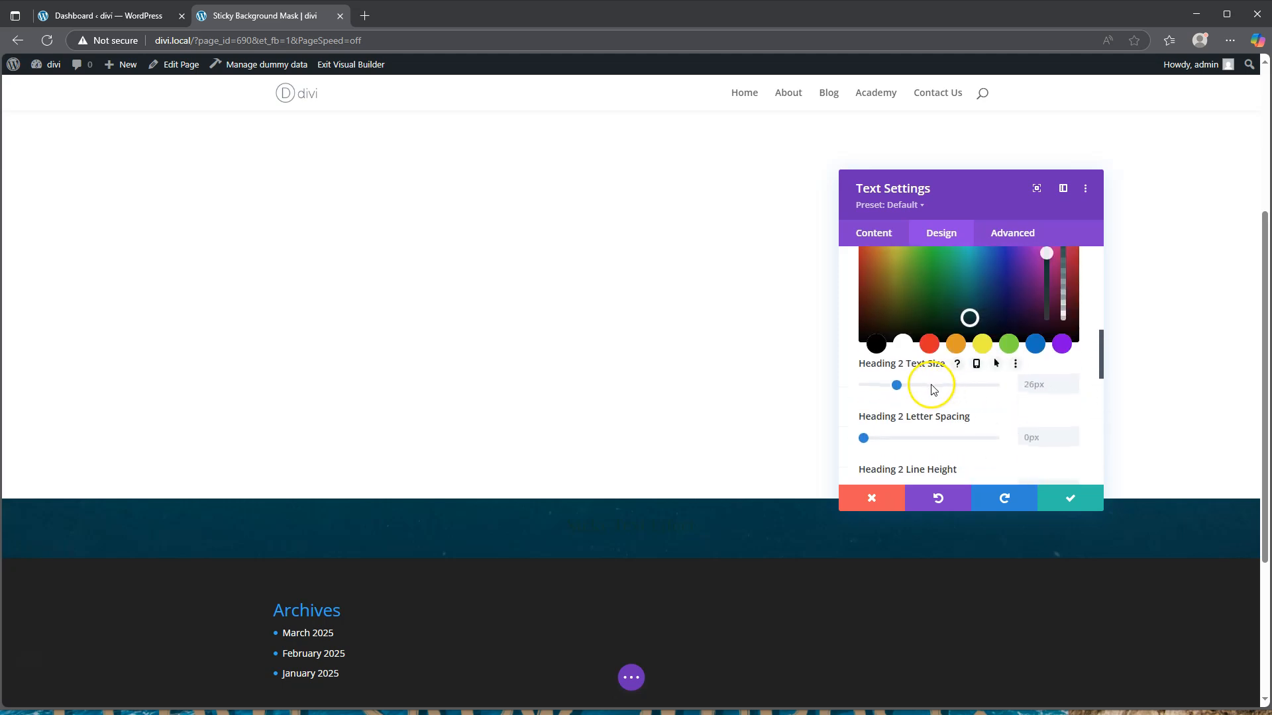
pyautogui.scroll(-1, 1035, 382)
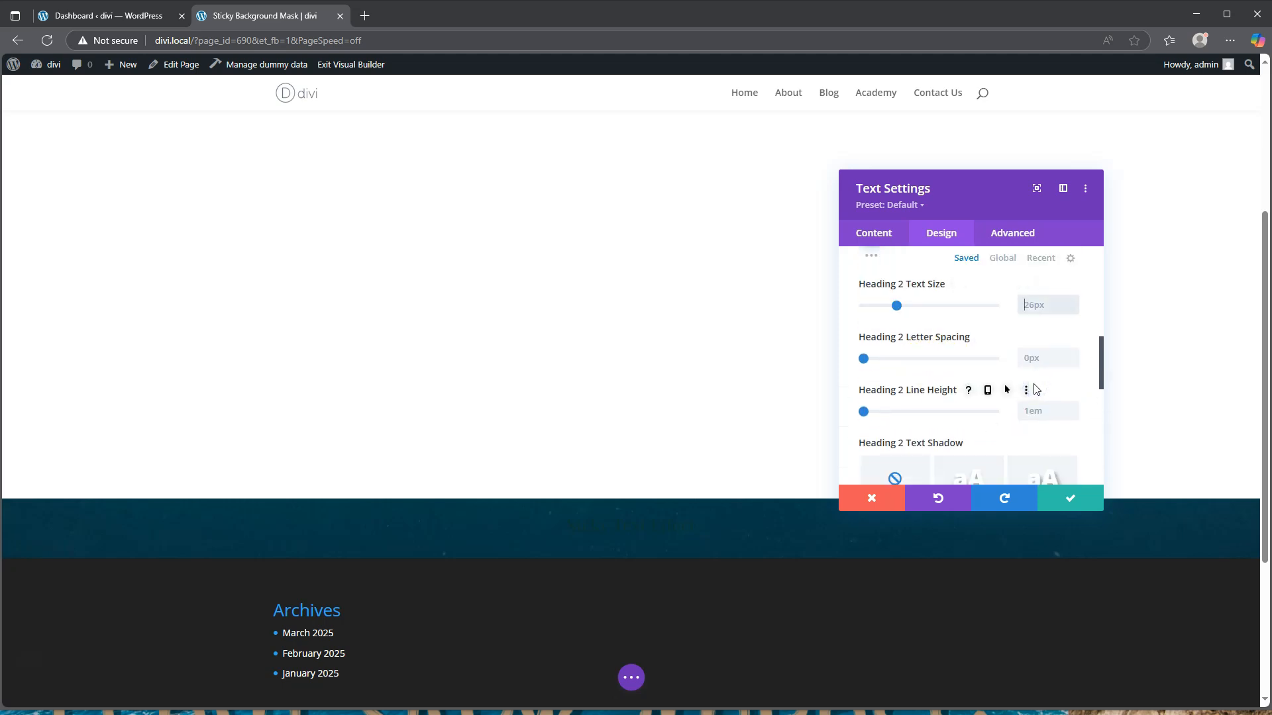
pyautogui.write('px')
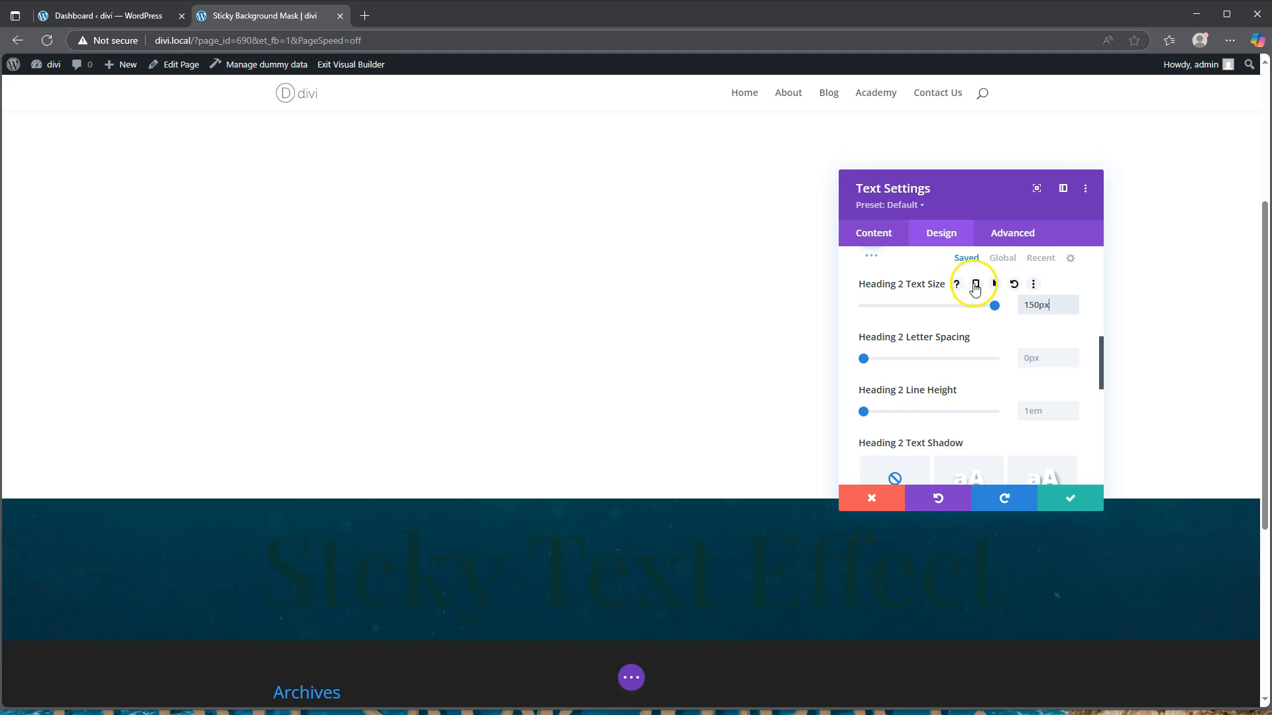
# - Enable responsive values for the Heading 2 text size and set the tablet size to 45px
pyautogui.click(977, 284)
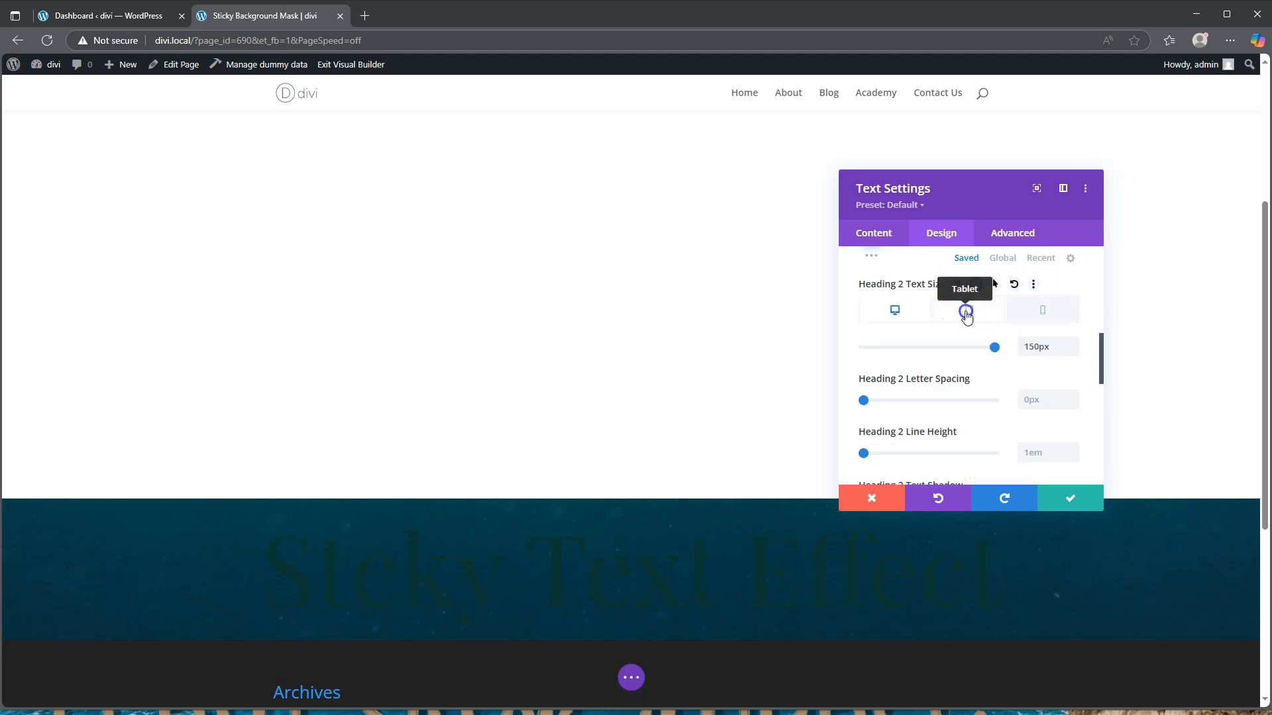
pyautogui.click(966, 313)
pyautogui.moveTo(994, 352); pyautogui.dragTo(891, 353)
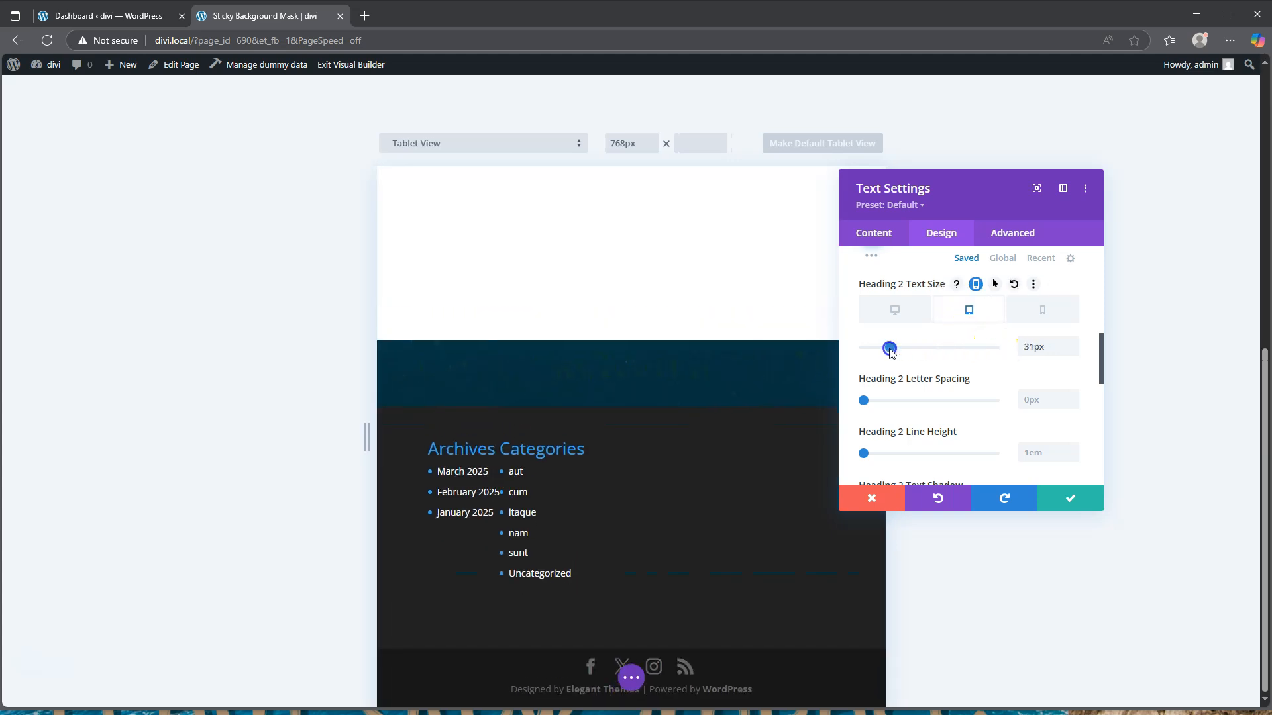
pyautogui.moveTo(1033, 346); pyautogui.dragTo(1012, 354)
pyautogui.write('45')
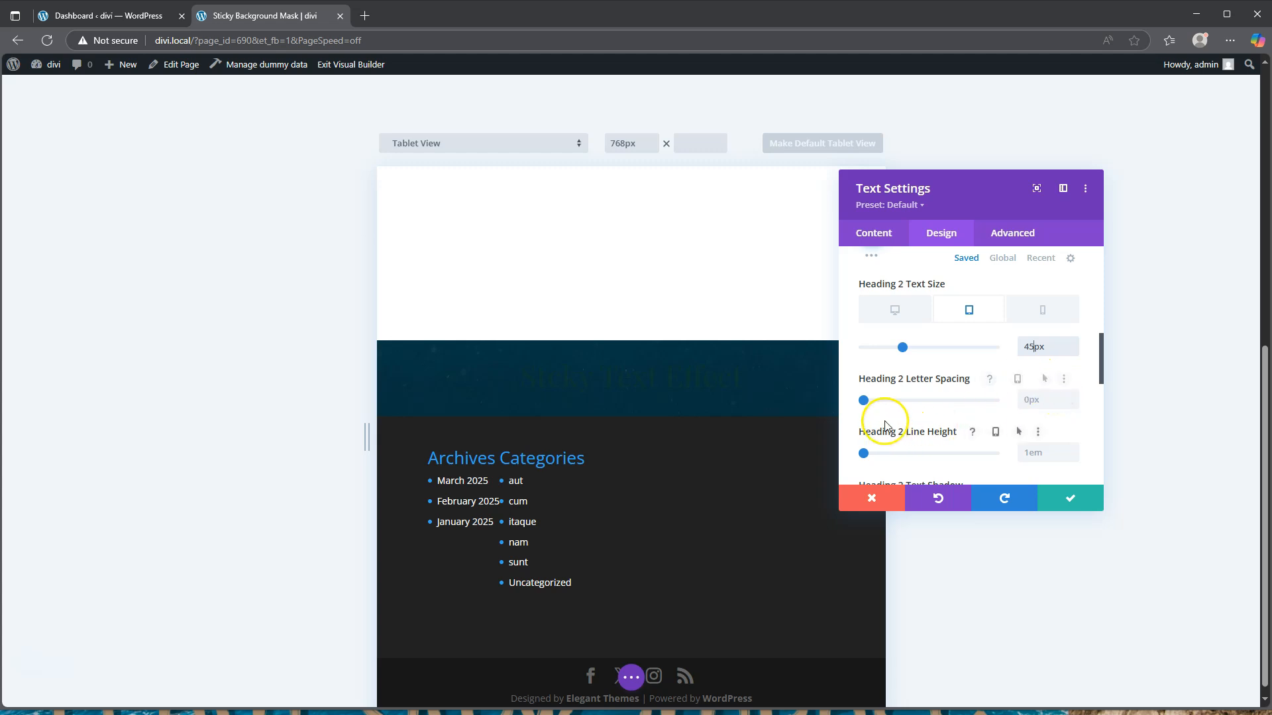
# - Return to the desktop view and set the Heading 2 line height to 1.2em
pyautogui.click(887, 306)
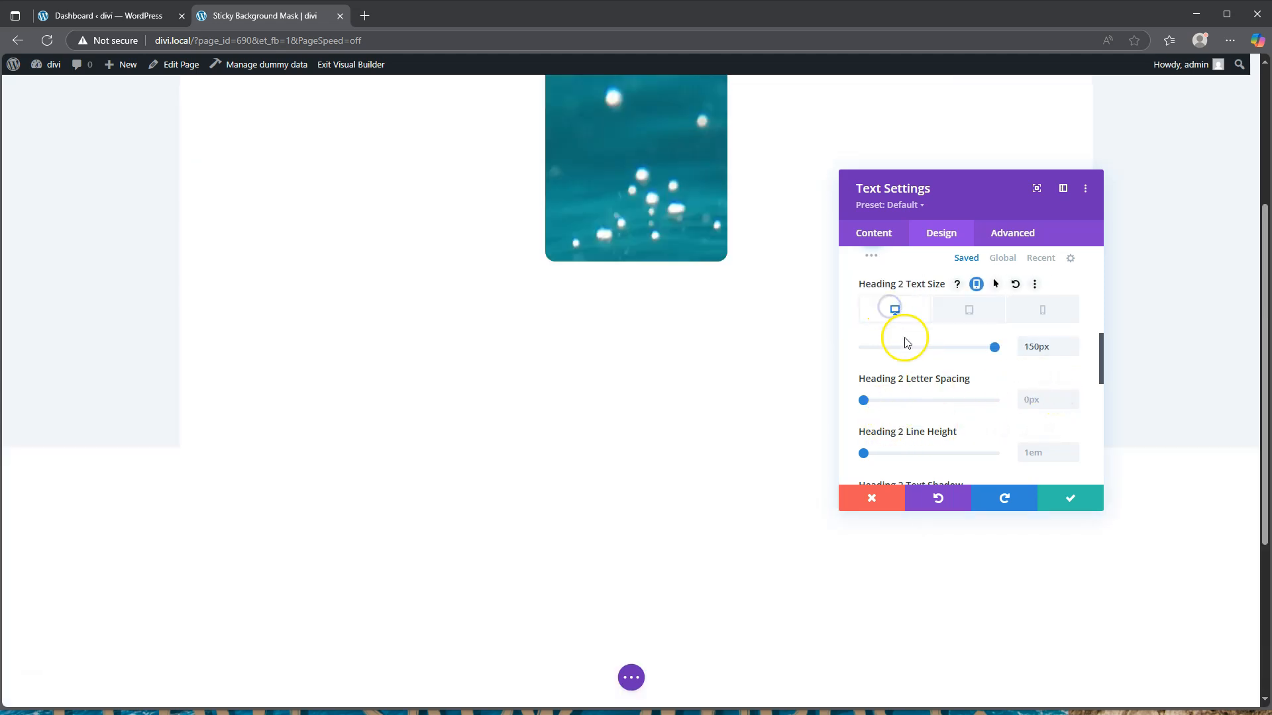
pyautogui.click(862, 452)
pyautogui.moveTo(867, 454); pyautogui.dragTo(878, 457)
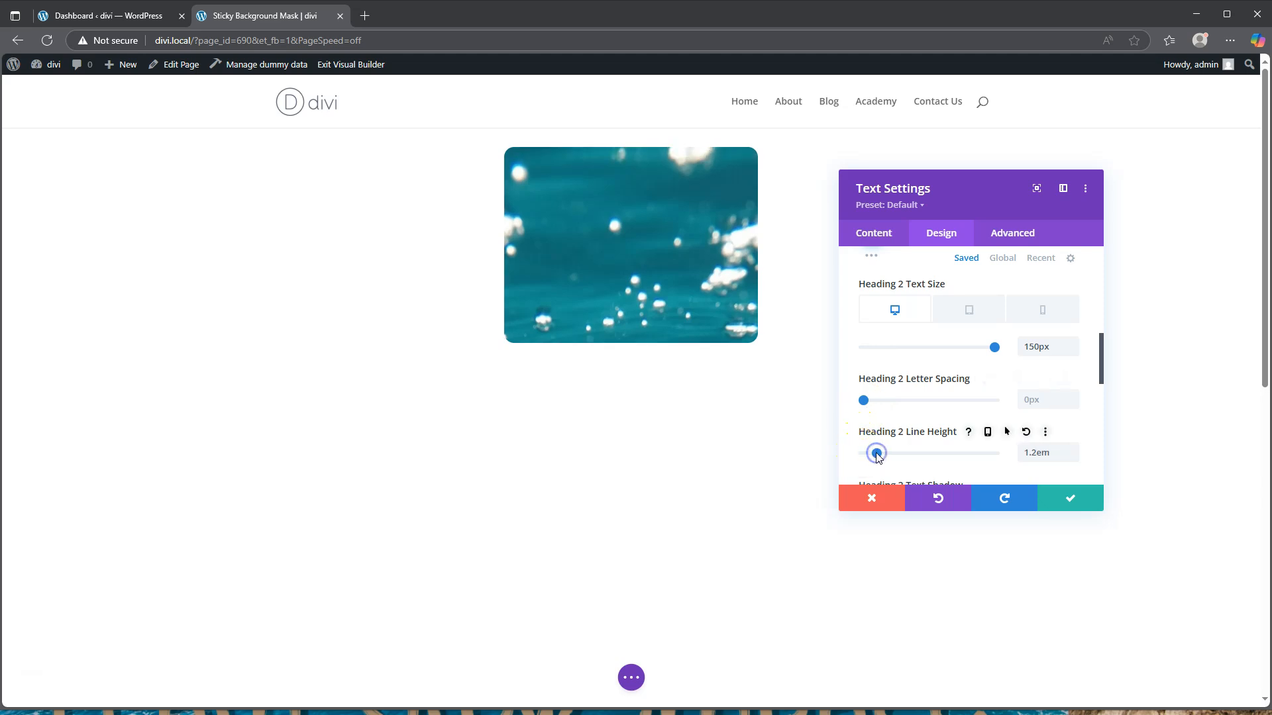
pyautogui.click(1028, 456)
# - Set the Text module's max width to 980px and its module alignment to center
pyautogui.scroll(5, 994, 397)
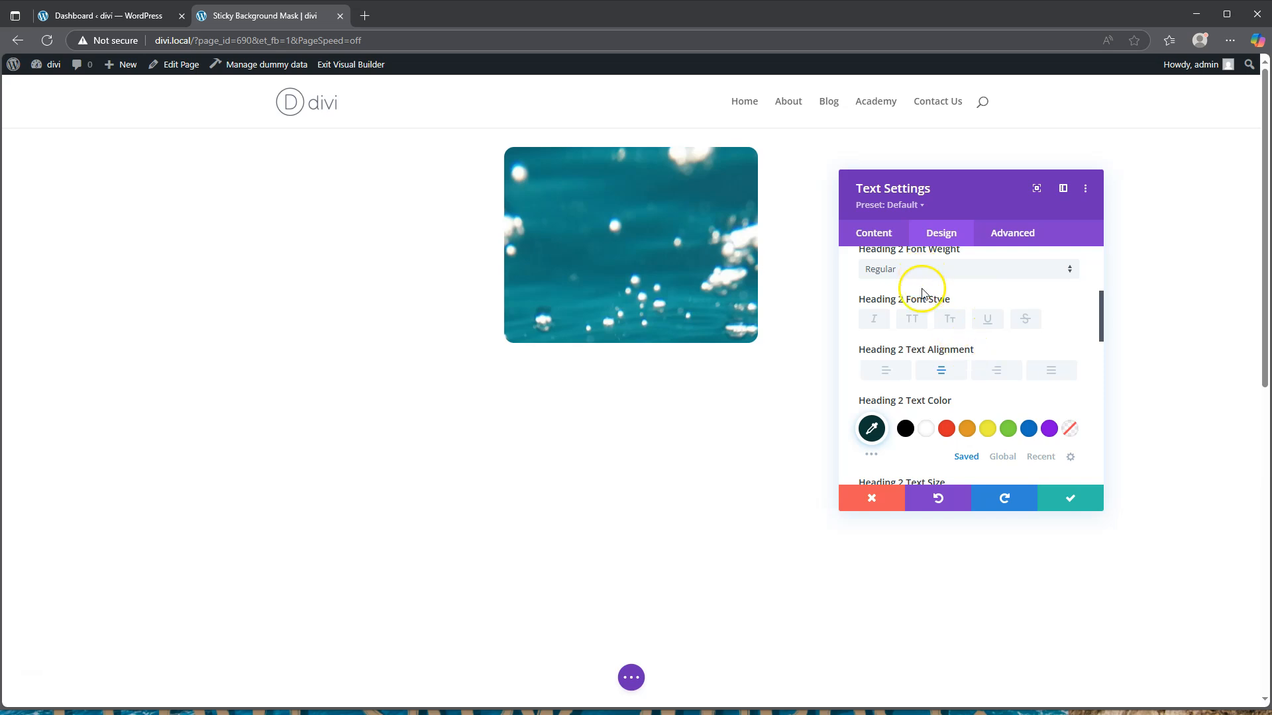
pyautogui.scroll(2, 924, 294)
pyautogui.click(917, 268)
pyautogui.click(904, 297)
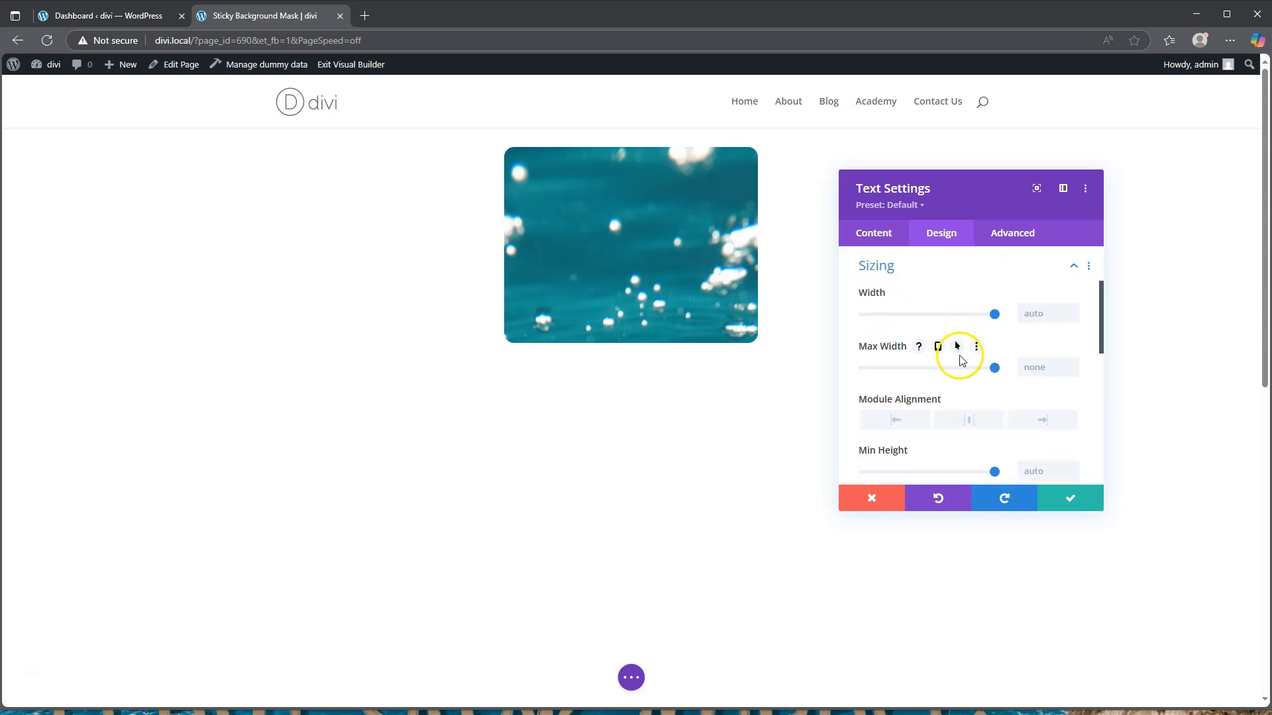
pyautogui.click(1043, 369)
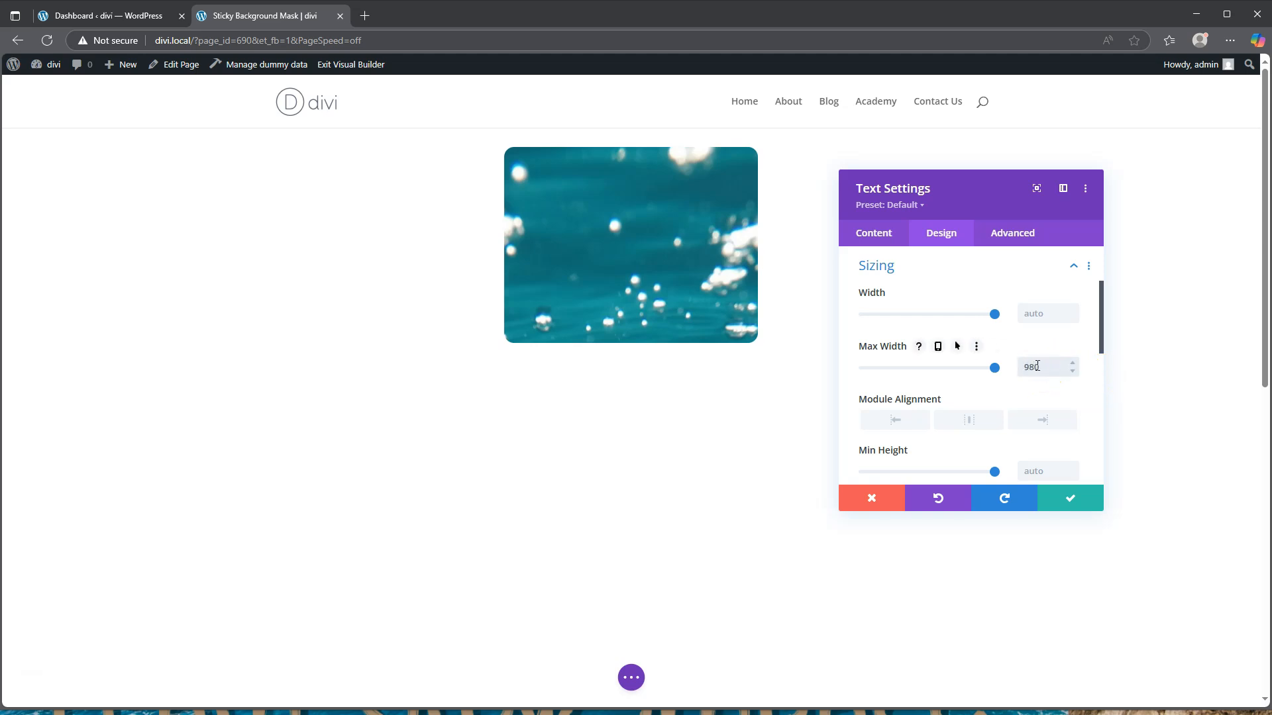
pyautogui.click(1049, 367)
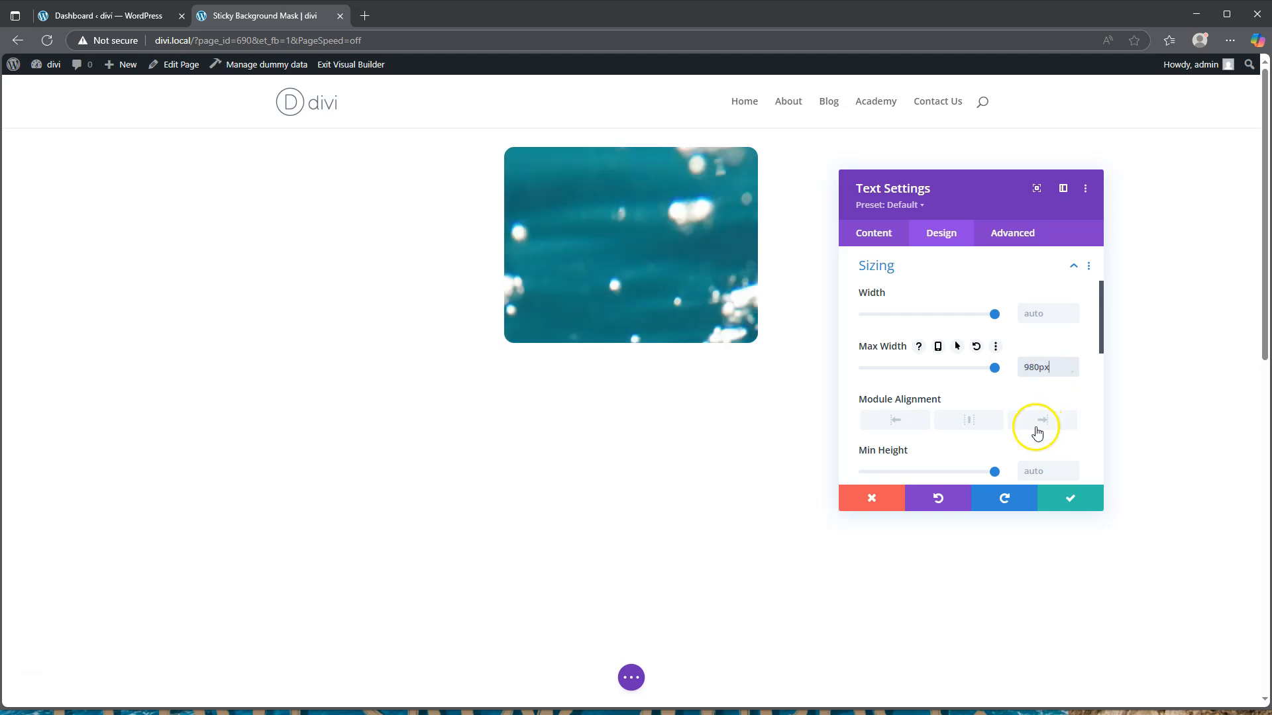
pyautogui.click(969, 420)
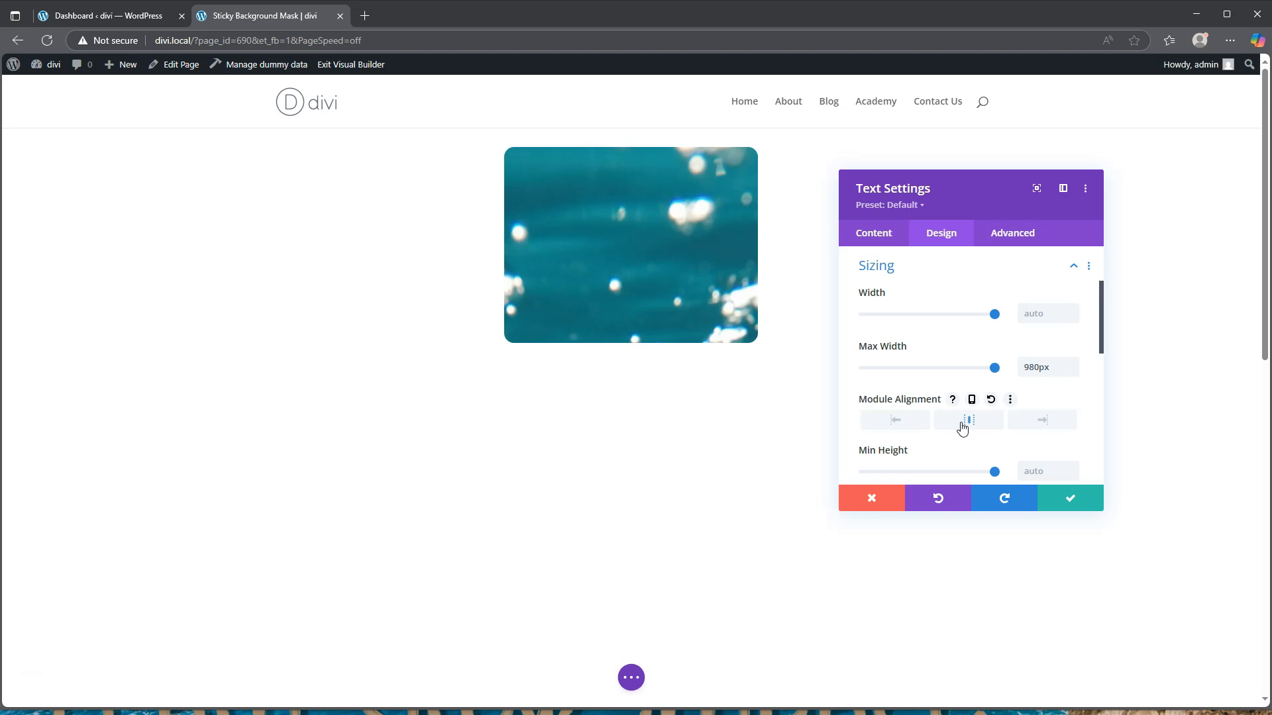
# - Give the Text module a top margin of -40vh and save its settings
pyautogui.scroll(-3, 959, 429)
pyautogui.click(912, 359)
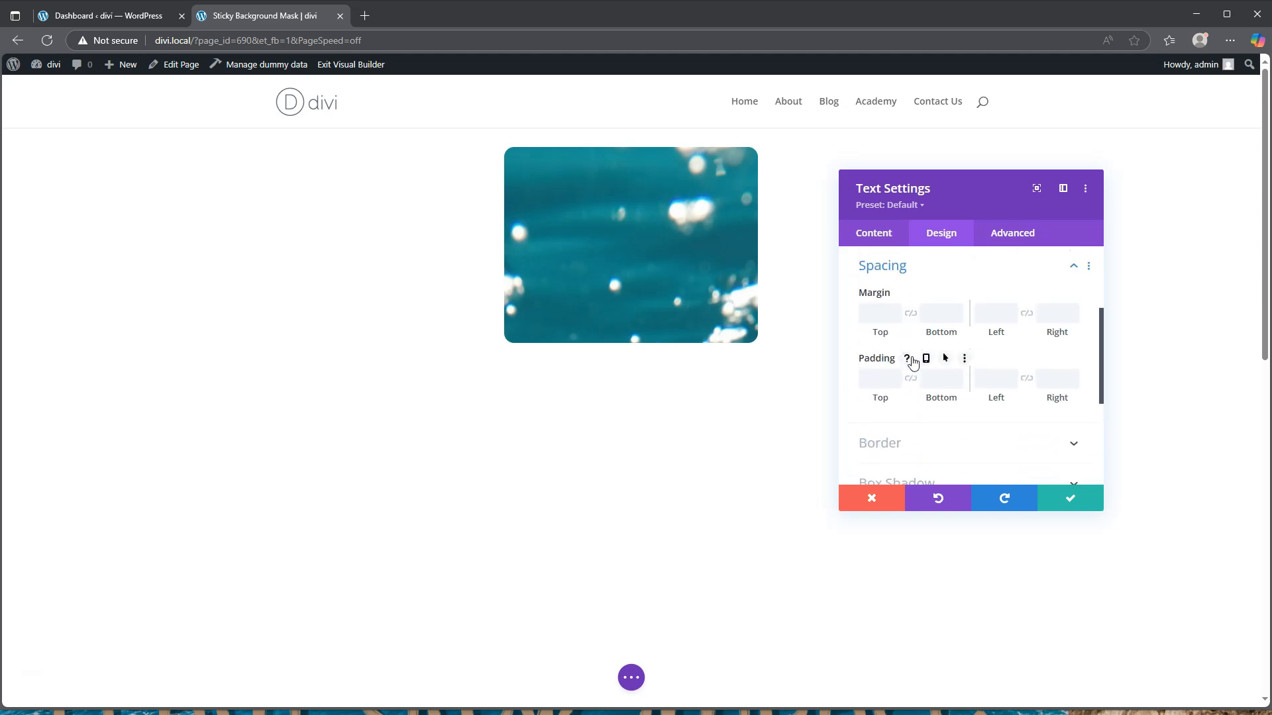
pyautogui.click(875, 313)
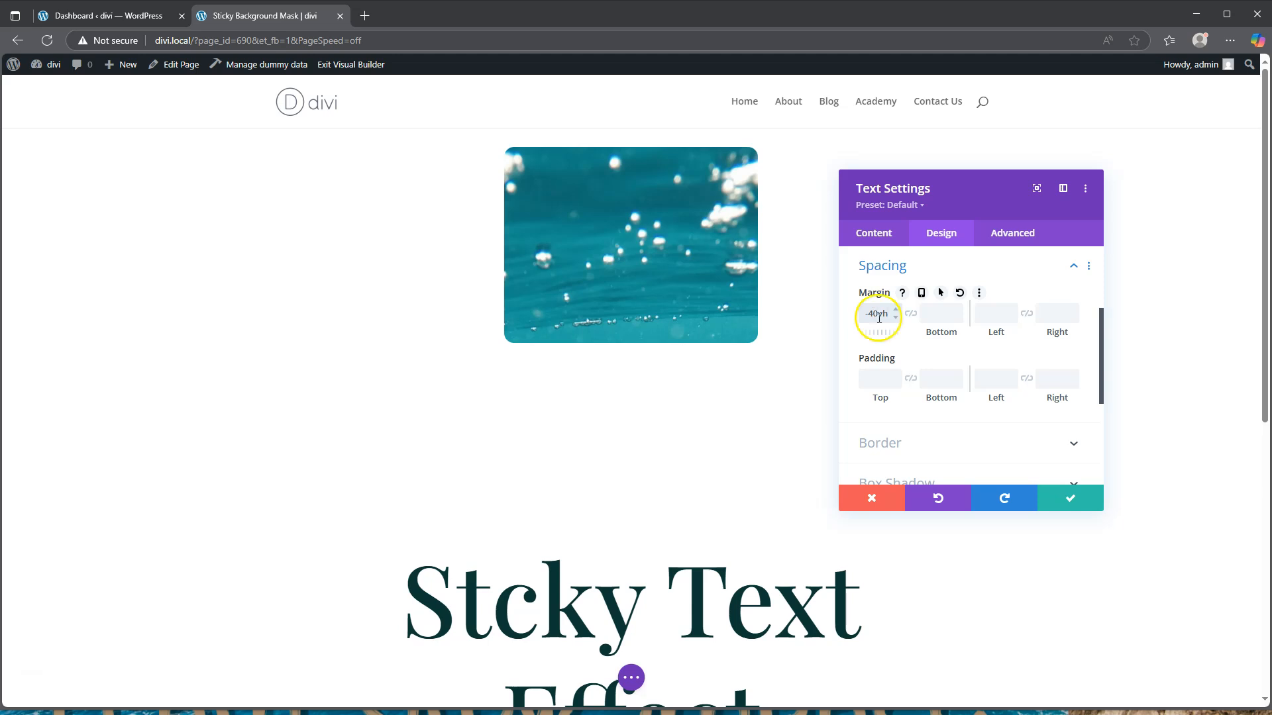
pyautogui.click(1073, 501)
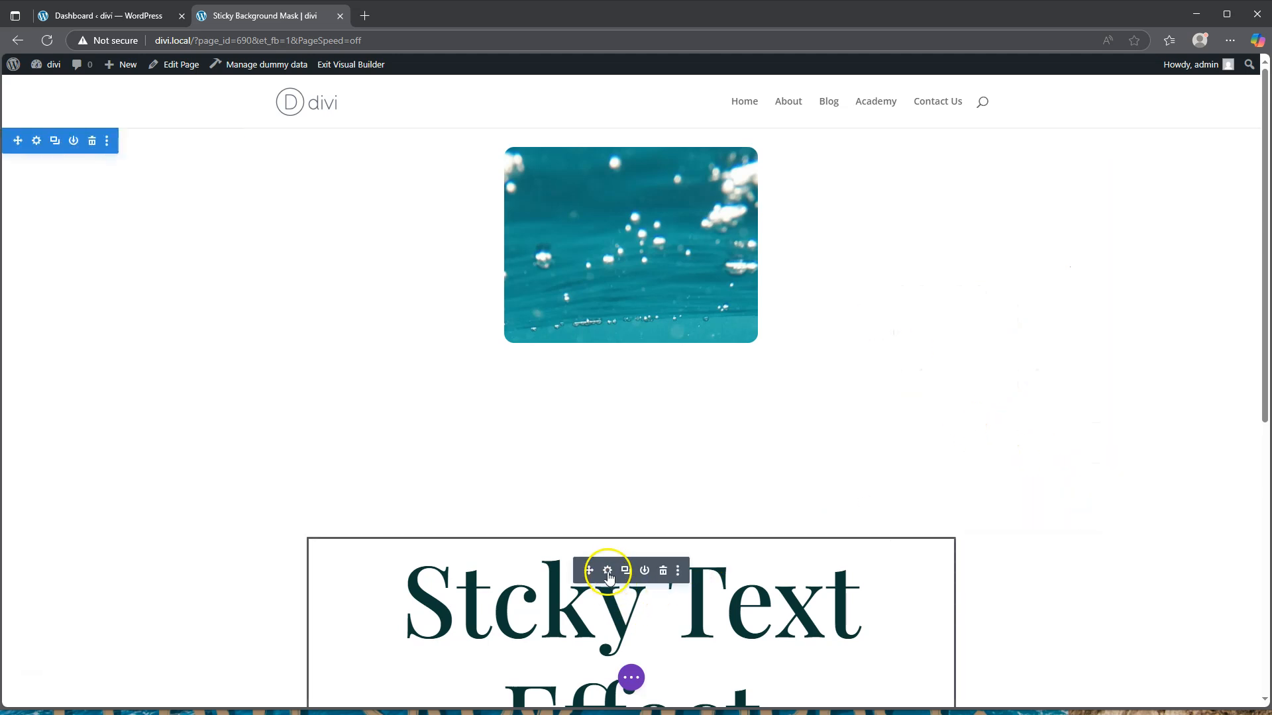
# - Correct the heading's spelling to "Sticky Text Effect" and save the Text module
pyautogui.click(608, 574)
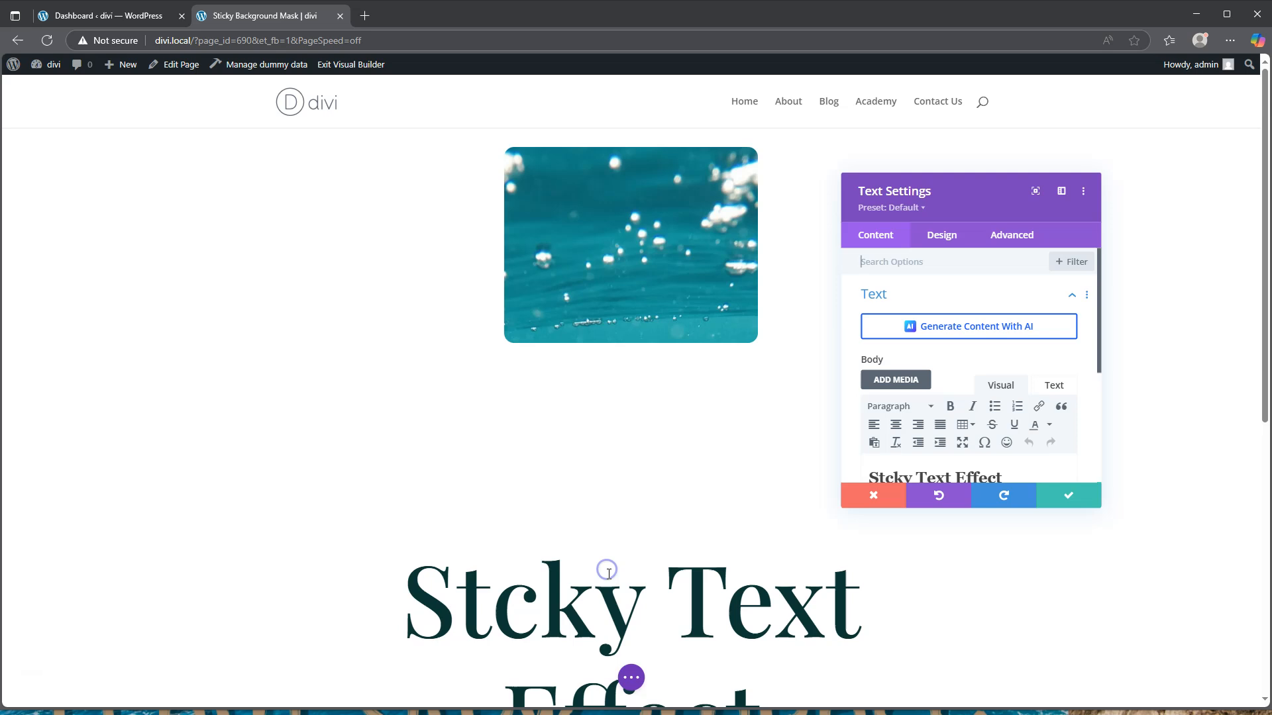
pyautogui.click(885, 478)
pyautogui.write('i')
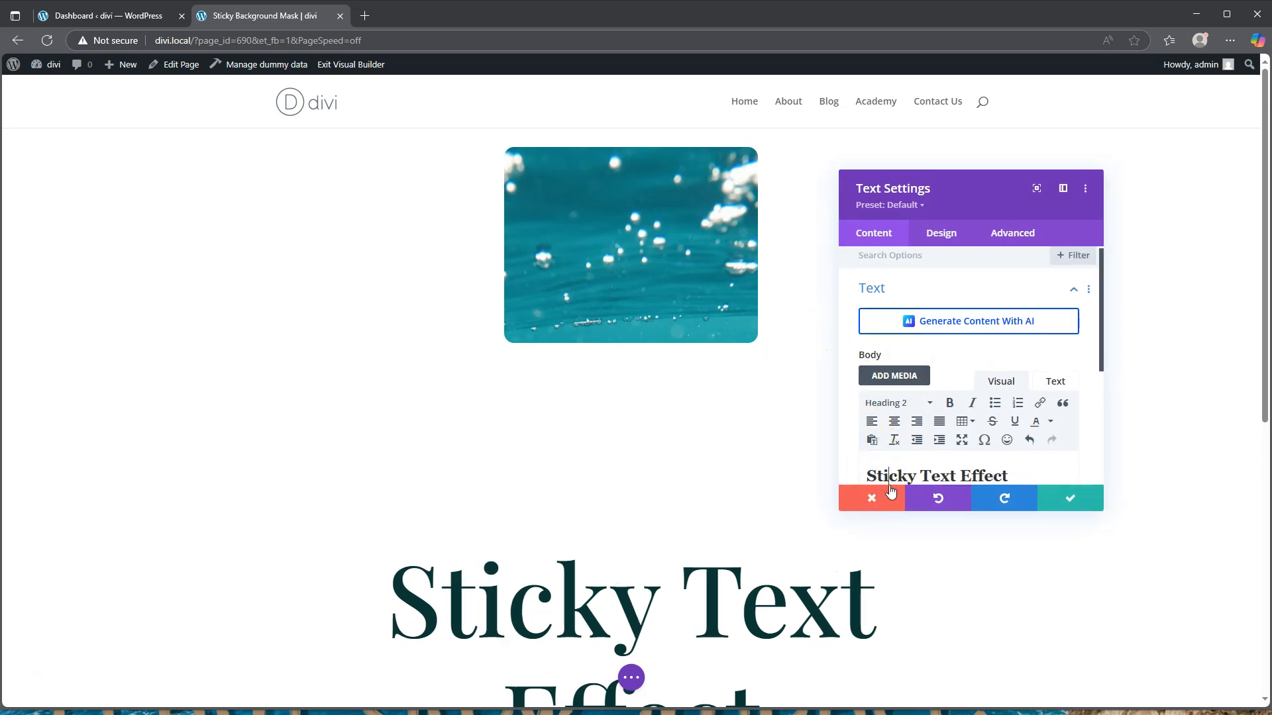
pyautogui.click(1071, 499)
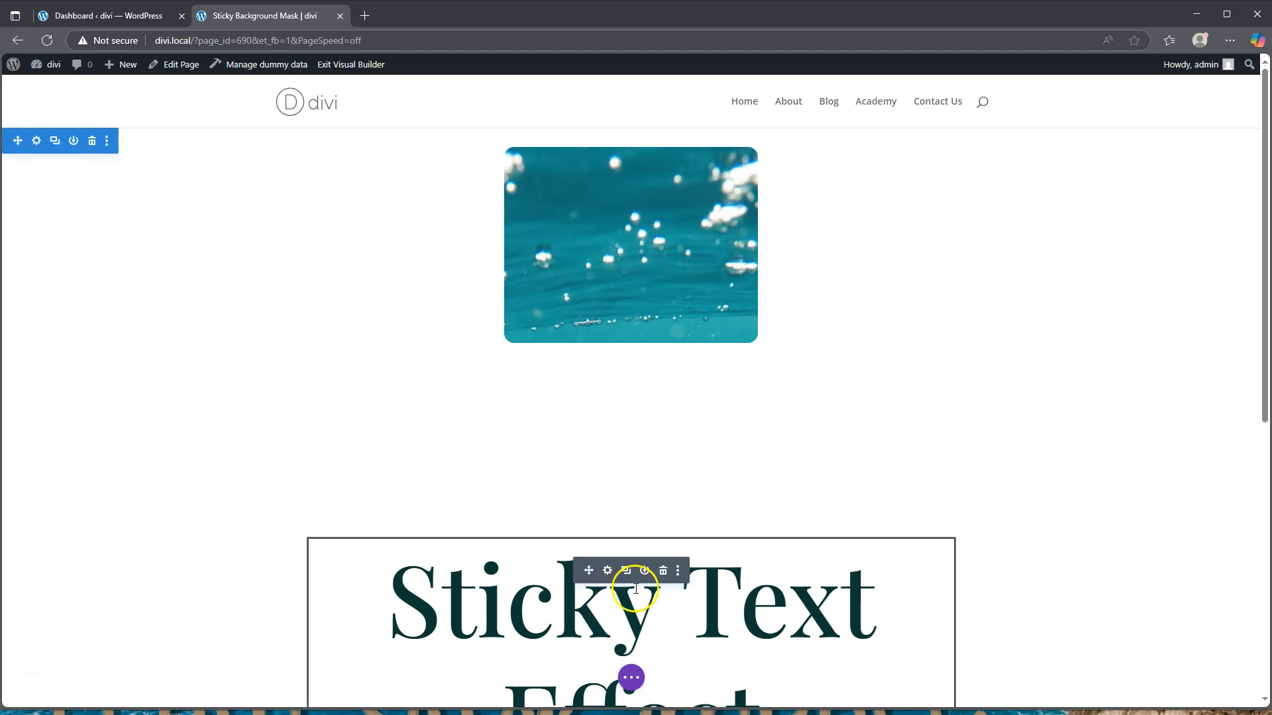
# - Insert a Button module directly below the heading and set its button text to "See more"
pyautogui.scroll(-2, 662, 590)
pyautogui.scroll(-3, 662, 590)
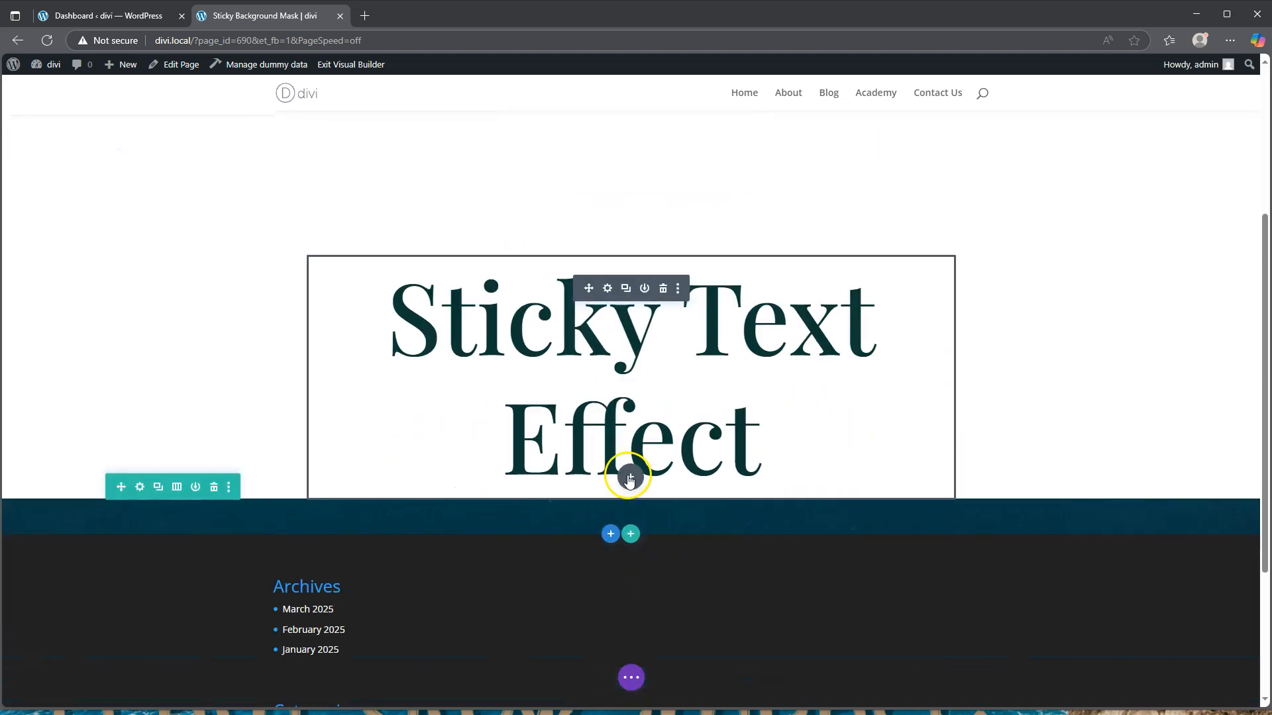
pyautogui.click(630, 477)
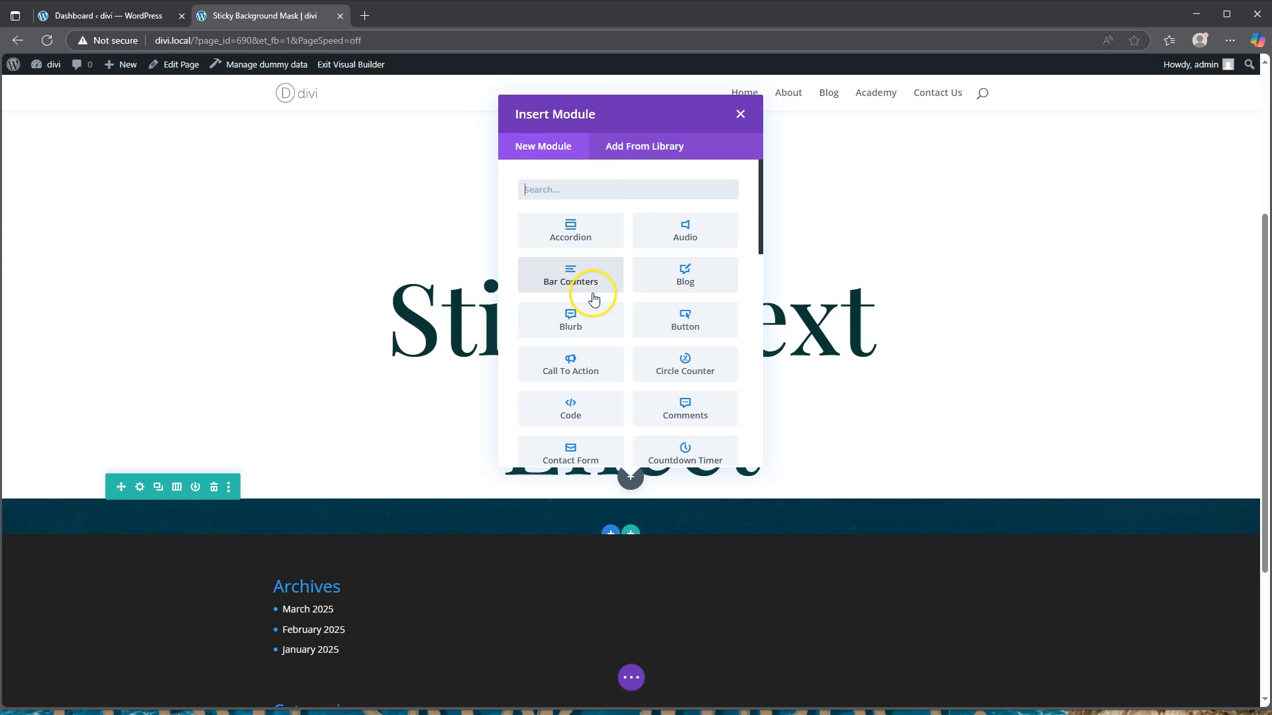
pyautogui.click(685, 320)
pyautogui.click(926, 378)
pyautogui.hotkey('ctrl', 'a')
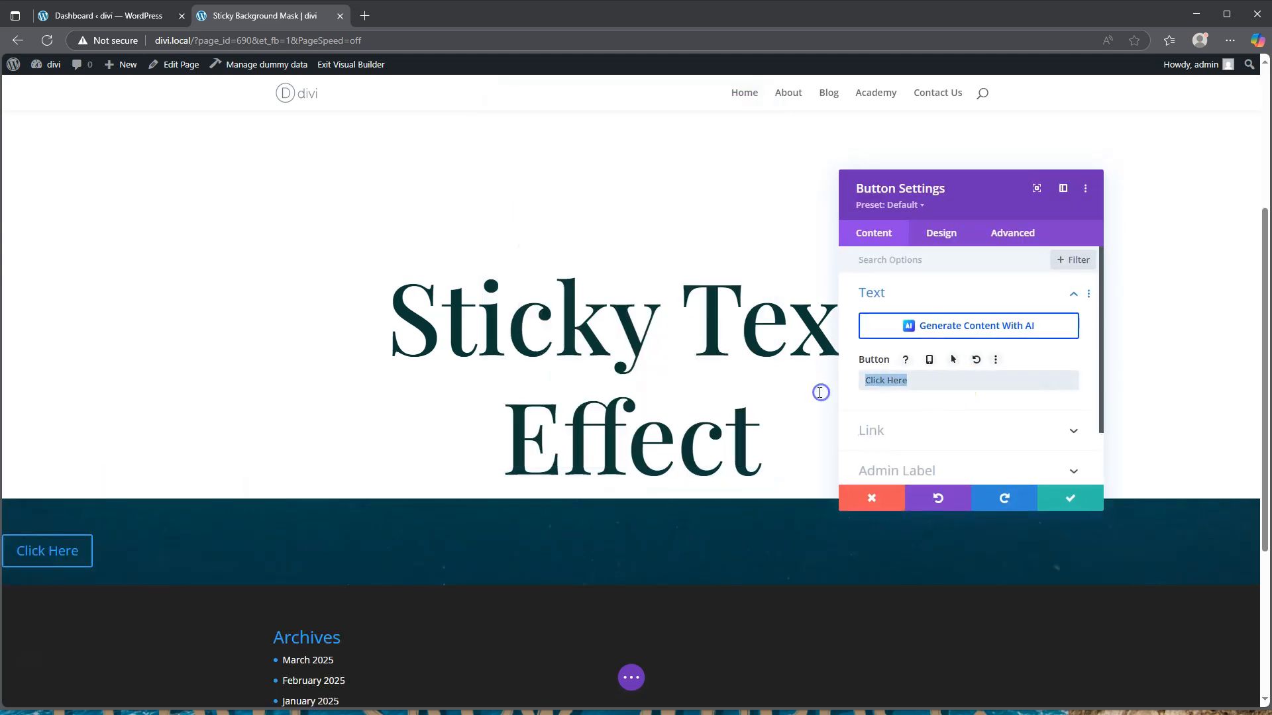
pyautogui.write('See more')
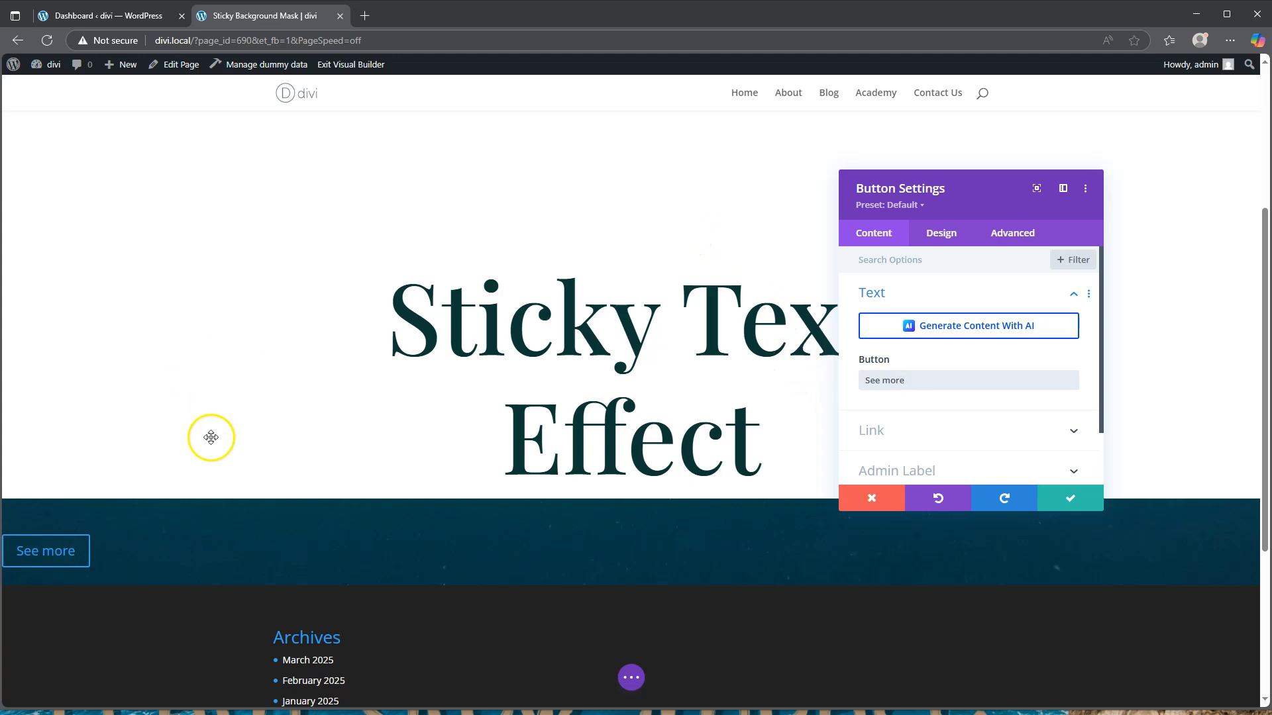
# - Set the "See more" button's alignment to center
pyautogui.click(941, 233)
pyautogui.click(936, 293)
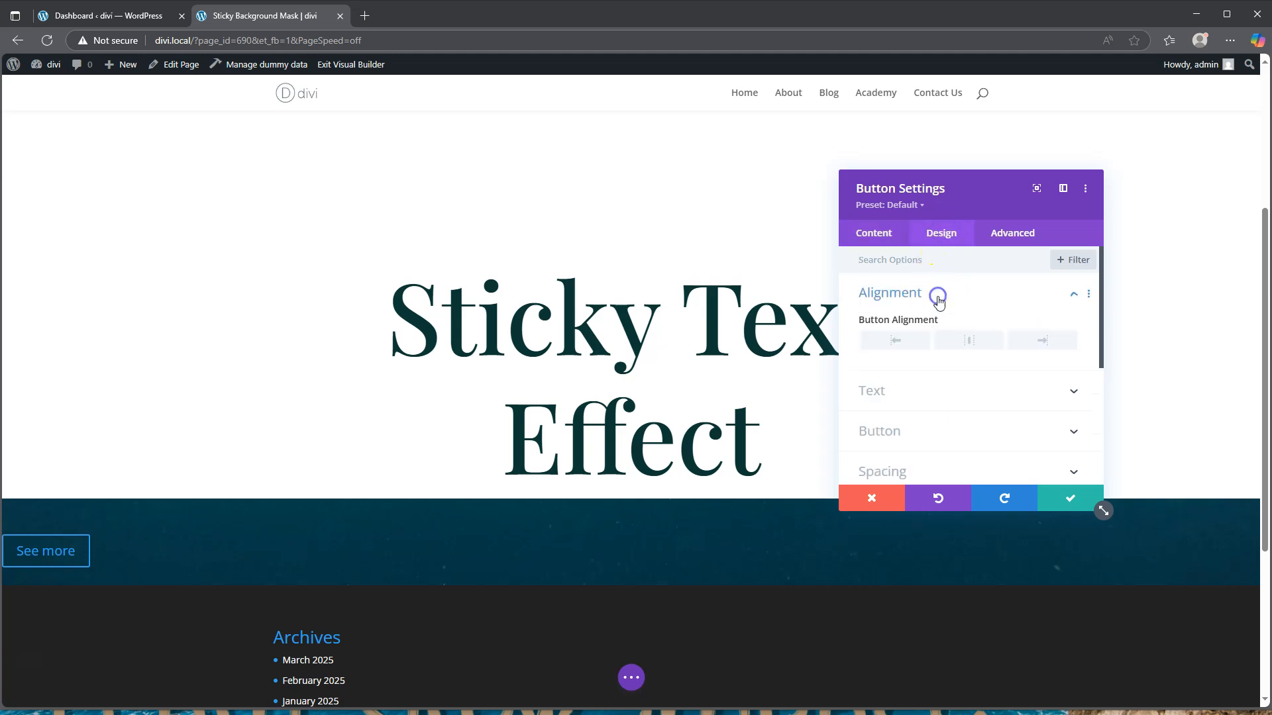
pyautogui.click(968, 339)
# - Enable custom styles for the button and set its text size to 15px
pyautogui.click(930, 402)
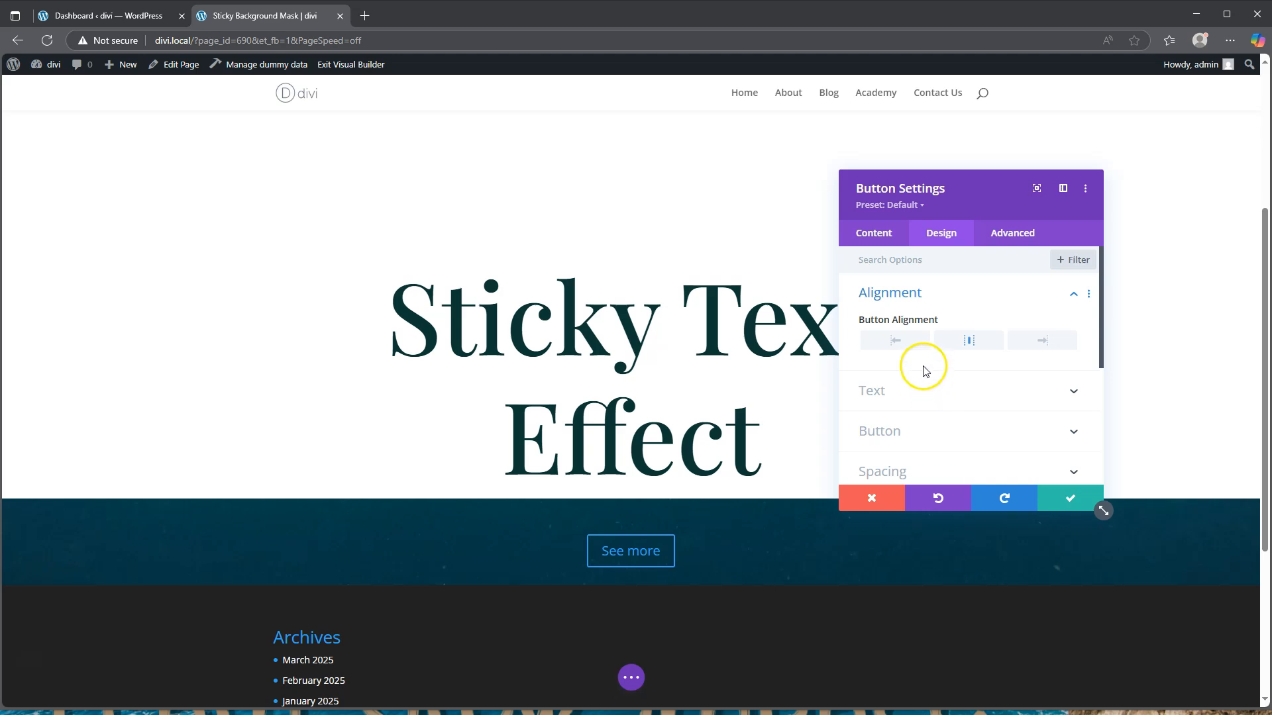
pyautogui.click(924, 430)
pyautogui.click(886, 336)
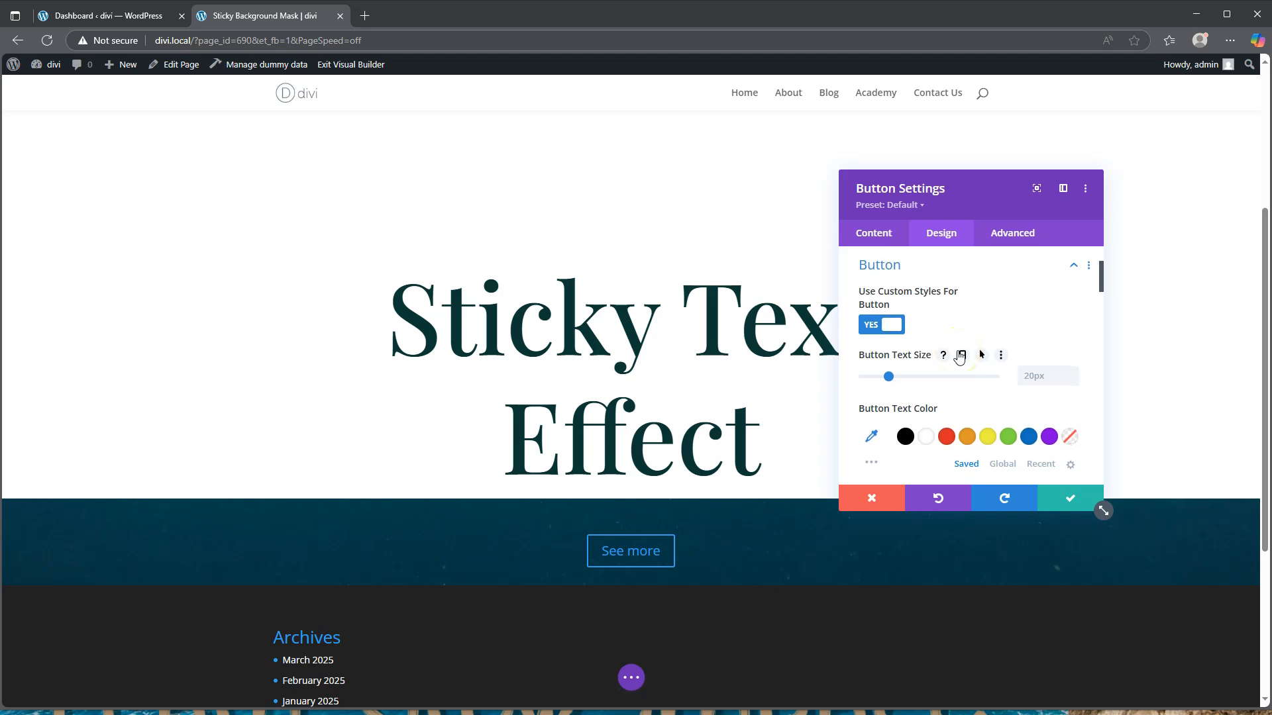
pyautogui.scroll(-1, 954, 351)
pyautogui.click(886, 312)
pyautogui.moveTo(889, 316); pyautogui.dragTo(885, 315)
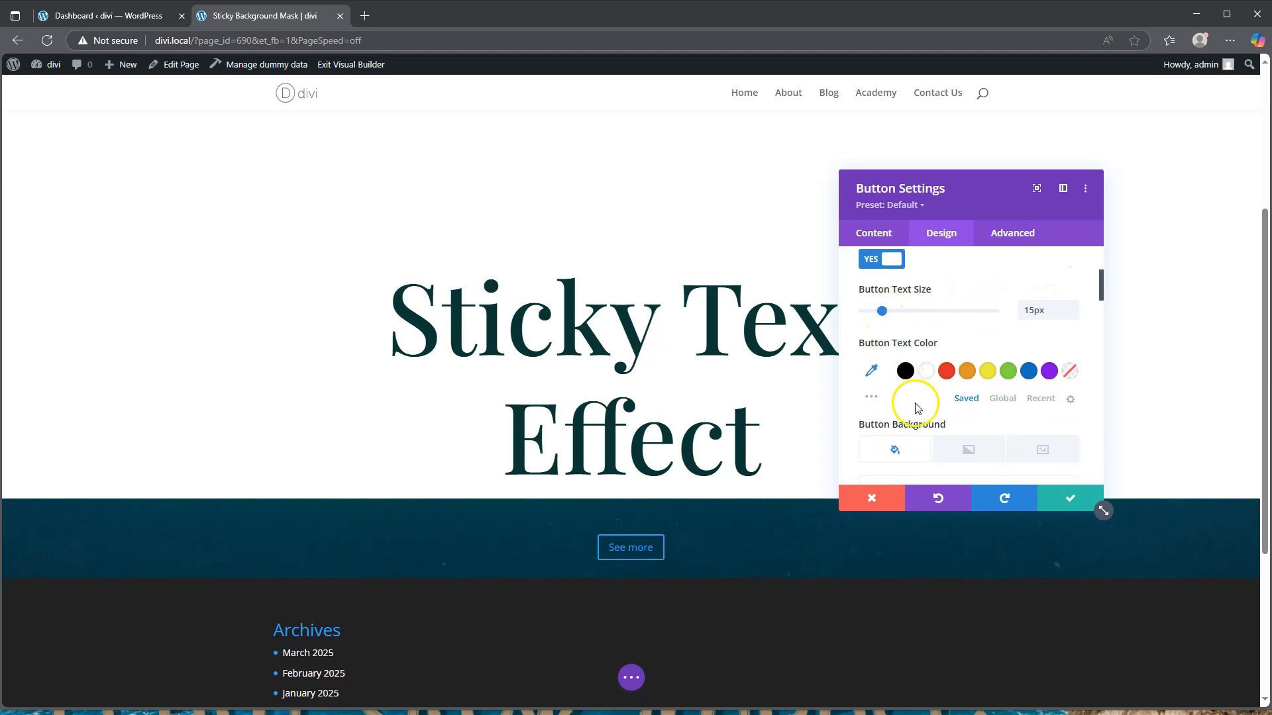
# - Set the button's text color to white and its background color to black (#000000)
pyautogui.click(927, 372)
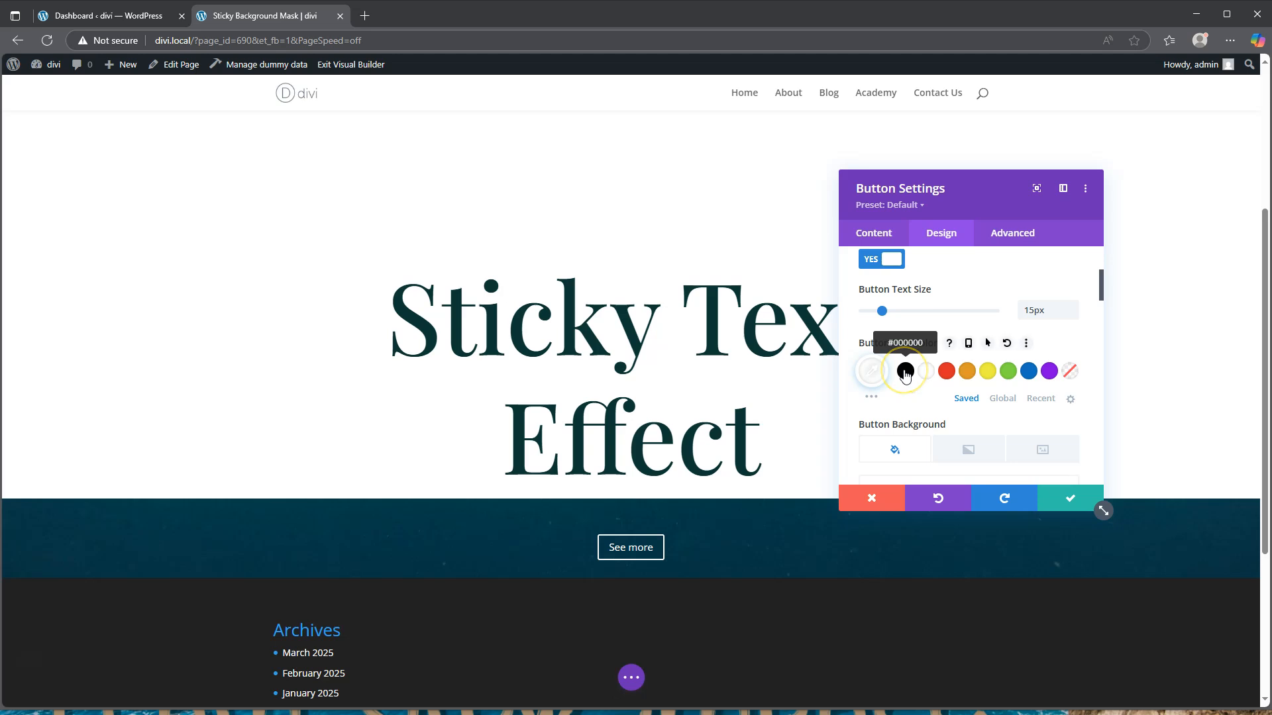
pyautogui.scroll(-3, 911, 397)
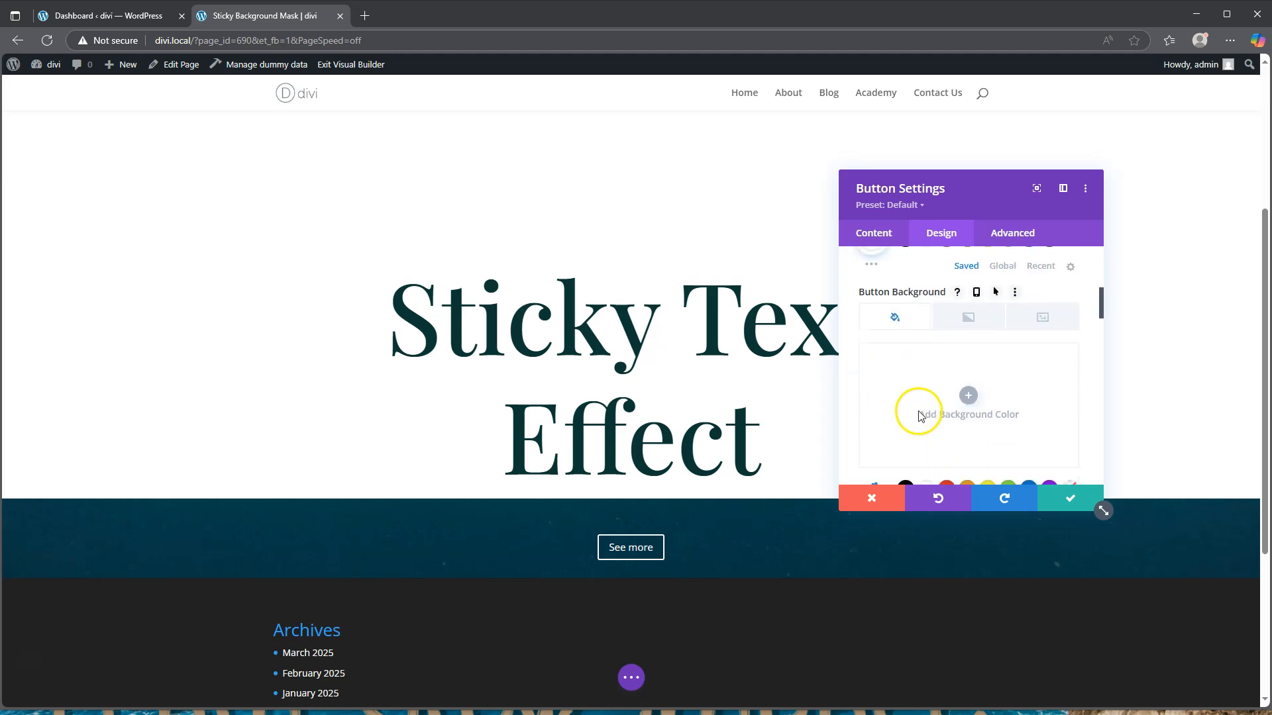
pyautogui.click(906, 424)
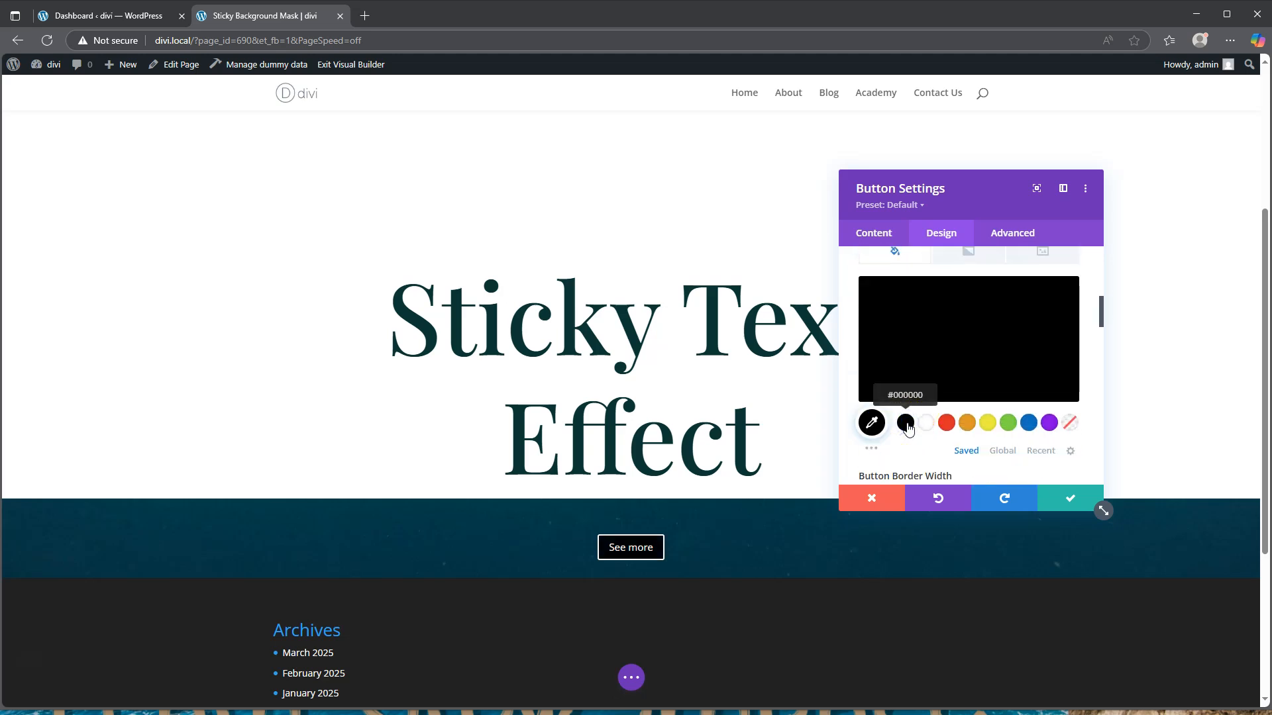
# - Set the button's border width to 0px and raise its border radius to the maximum for fully rounded ends
pyautogui.scroll(-2, 908, 427)
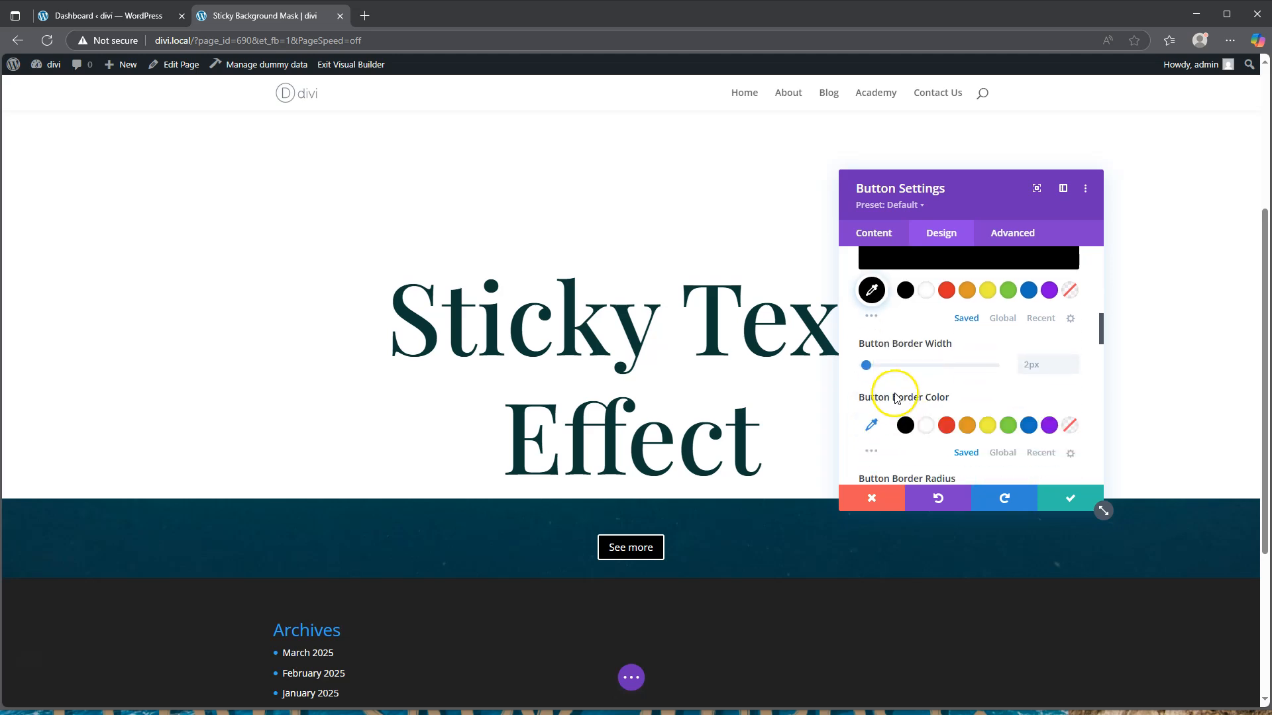
pyautogui.click(854, 368)
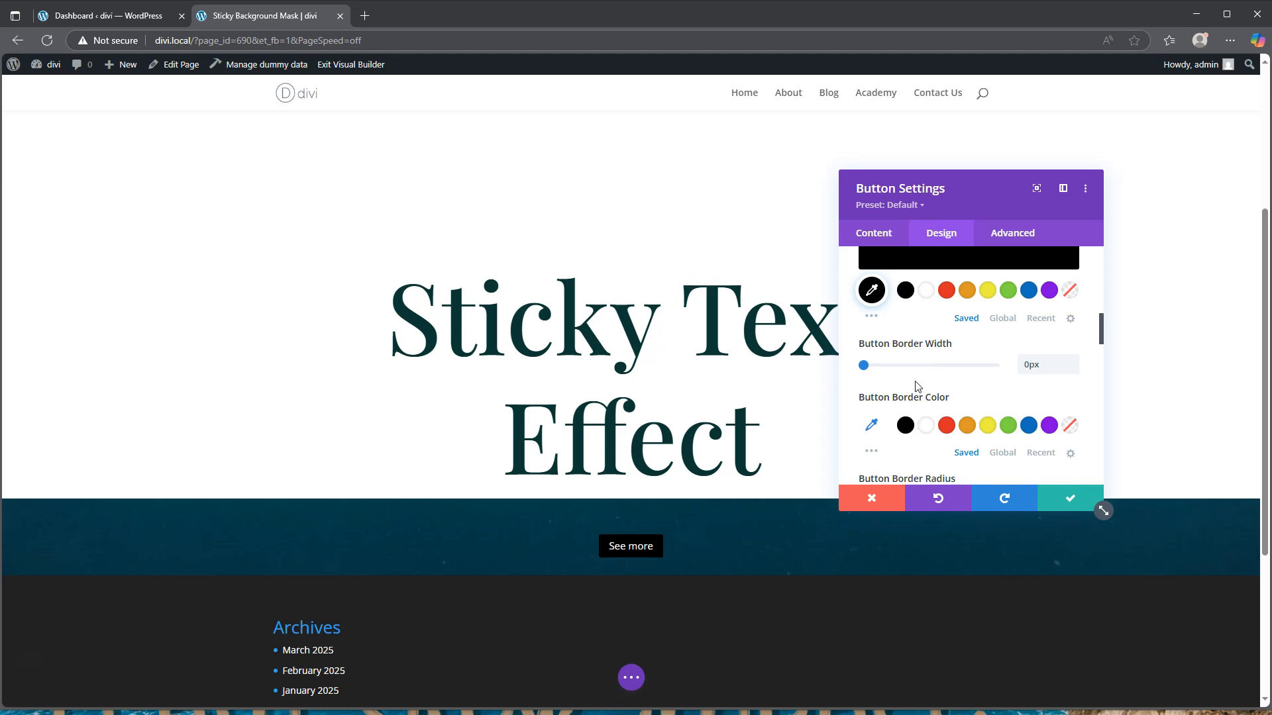
pyautogui.scroll(-1, 918, 387)
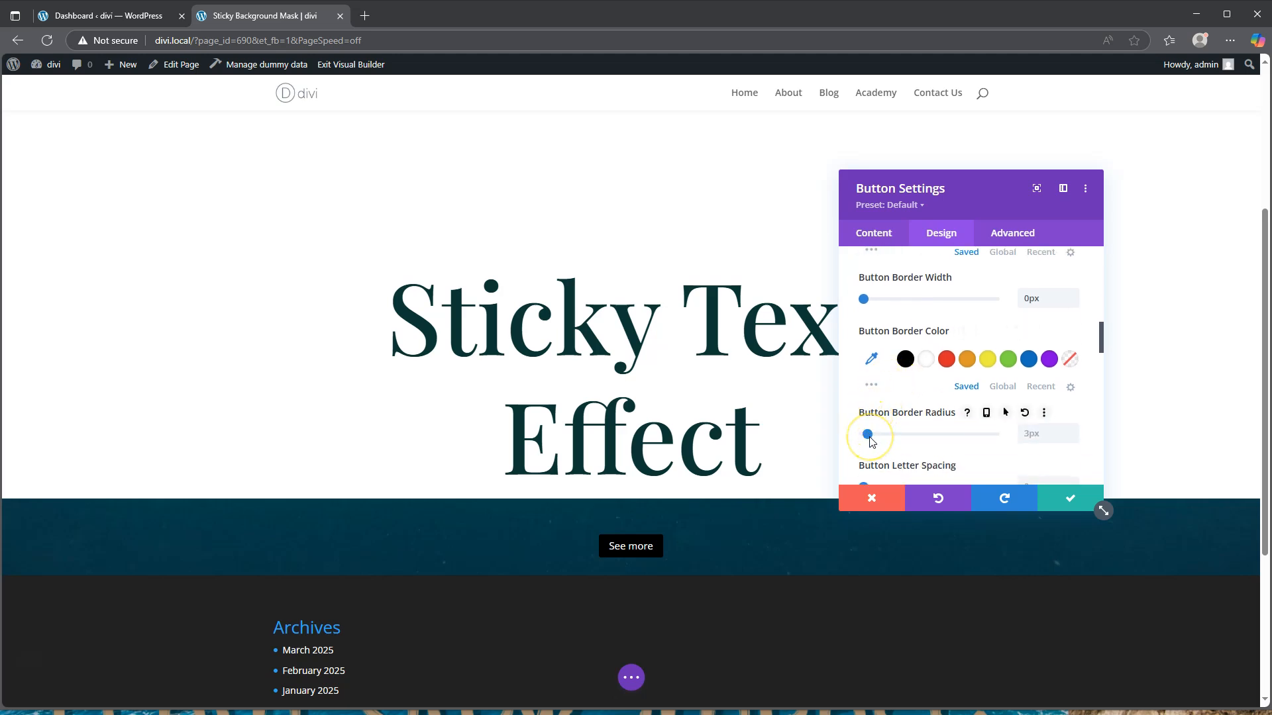
pyautogui.moveTo(868, 436); pyautogui.dragTo(1015, 438)
# - Set the button's font to Montserrat, with Semi Bold weight and uppercase style
pyautogui.scroll(-4, 902, 331)
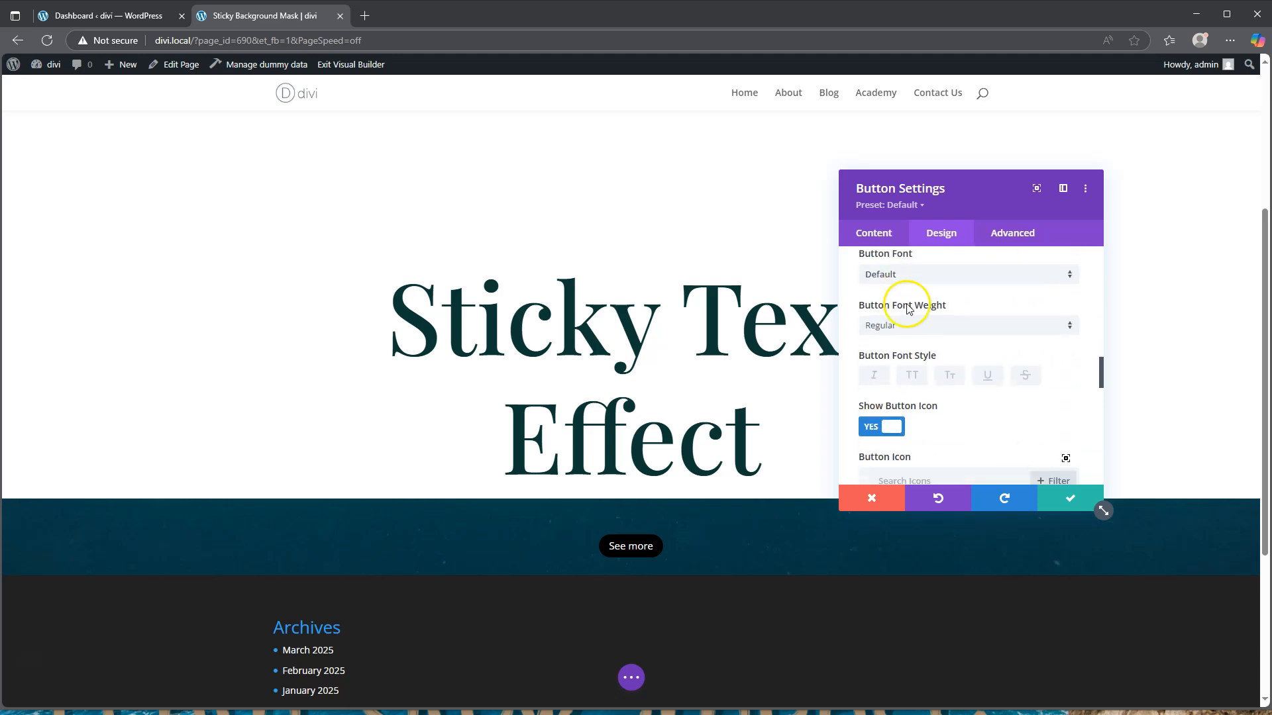
pyautogui.click(913, 278)
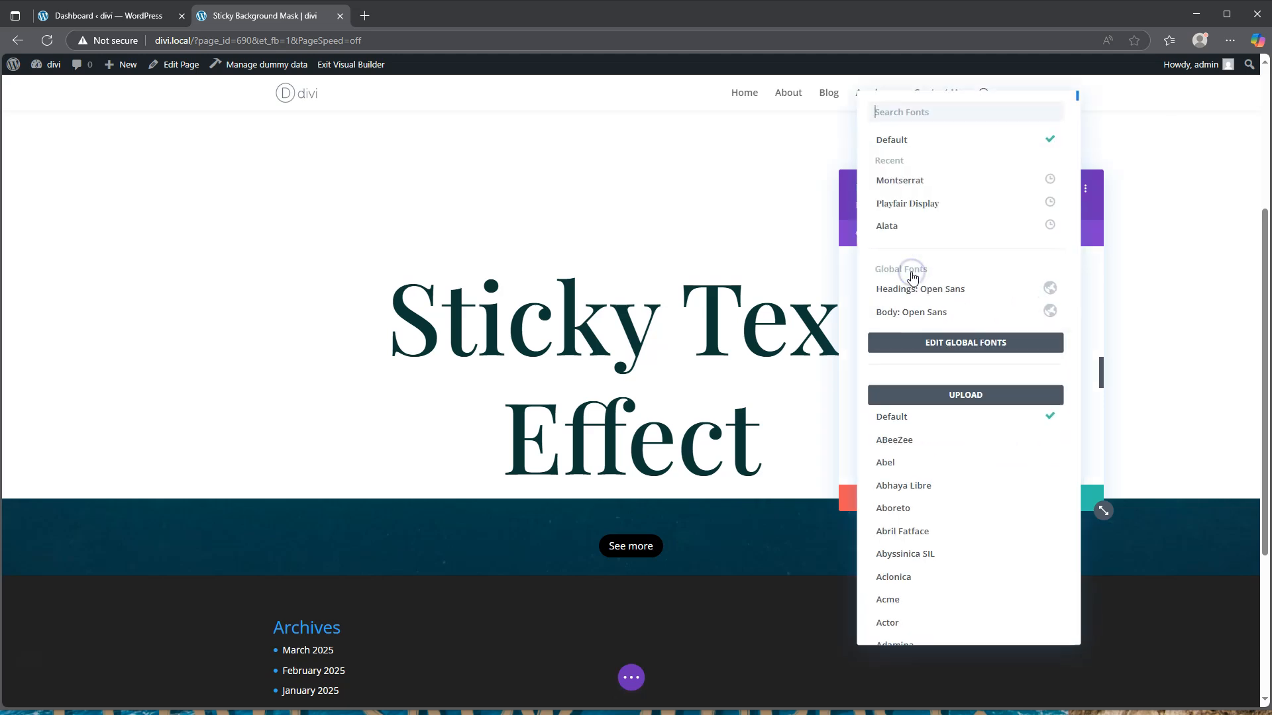
pyautogui.click(910, 188)
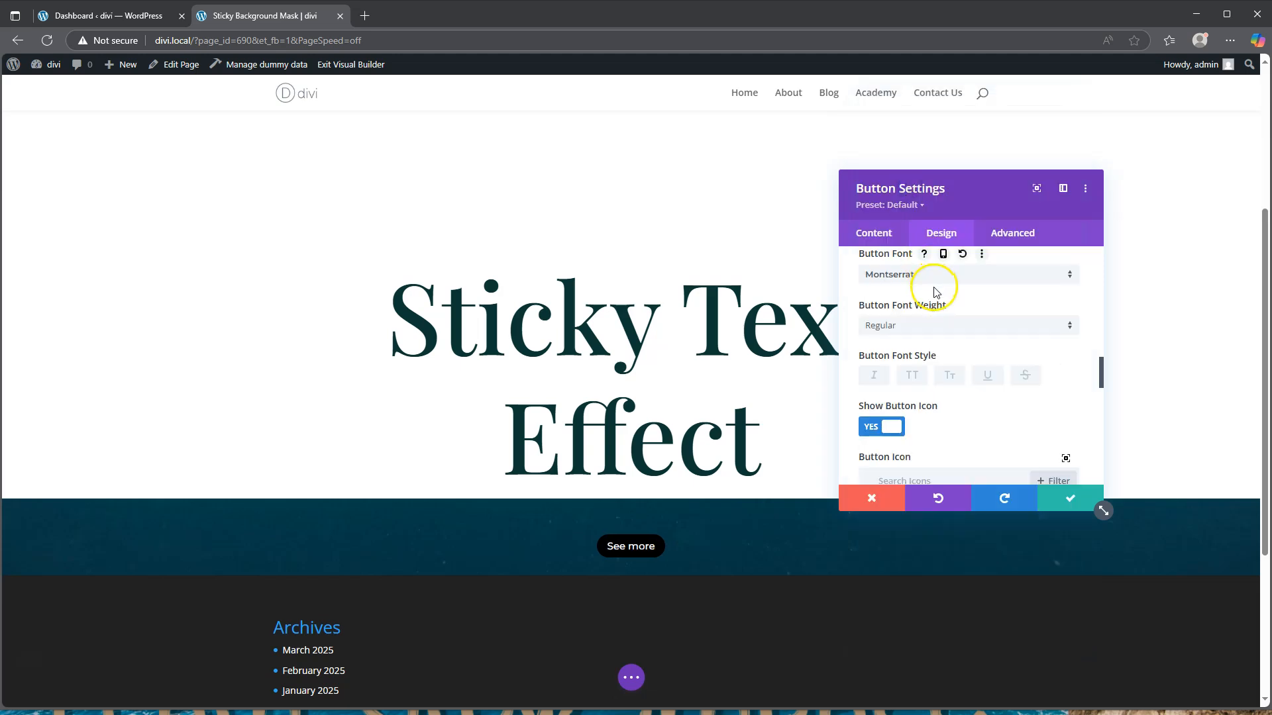
pyautogui.click(910, 324)
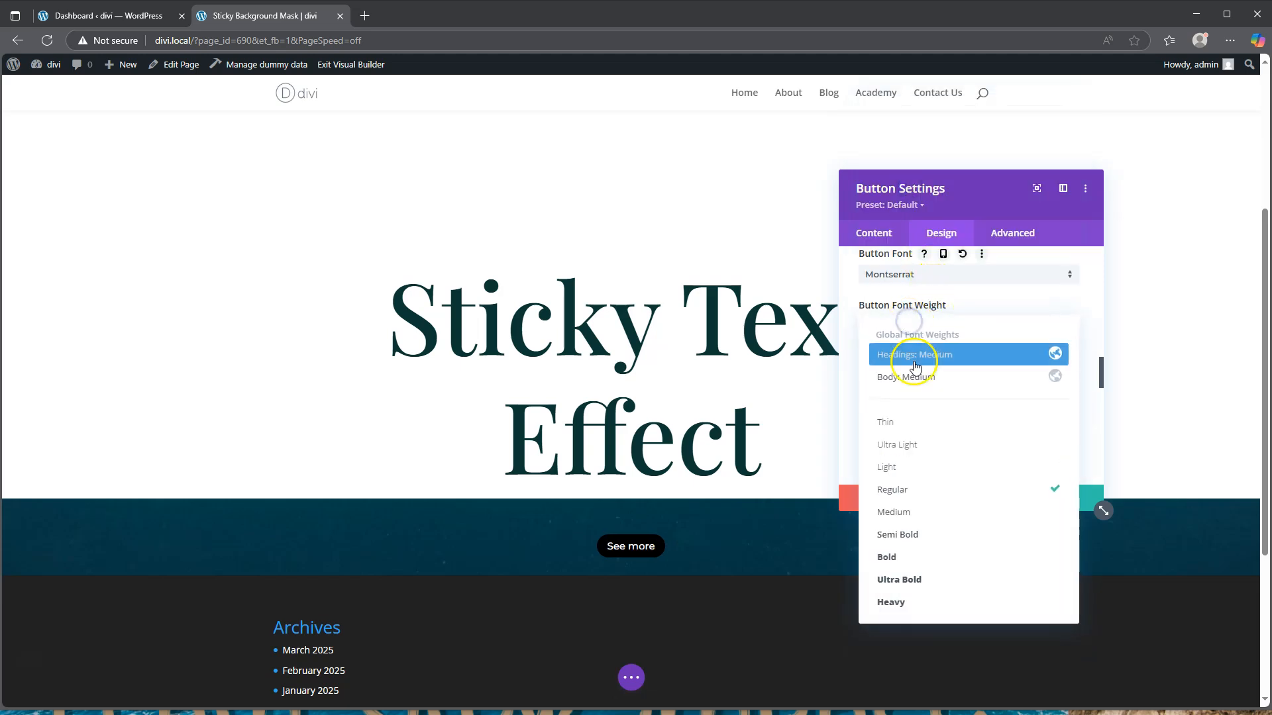
pyautogui.click(911, 538)
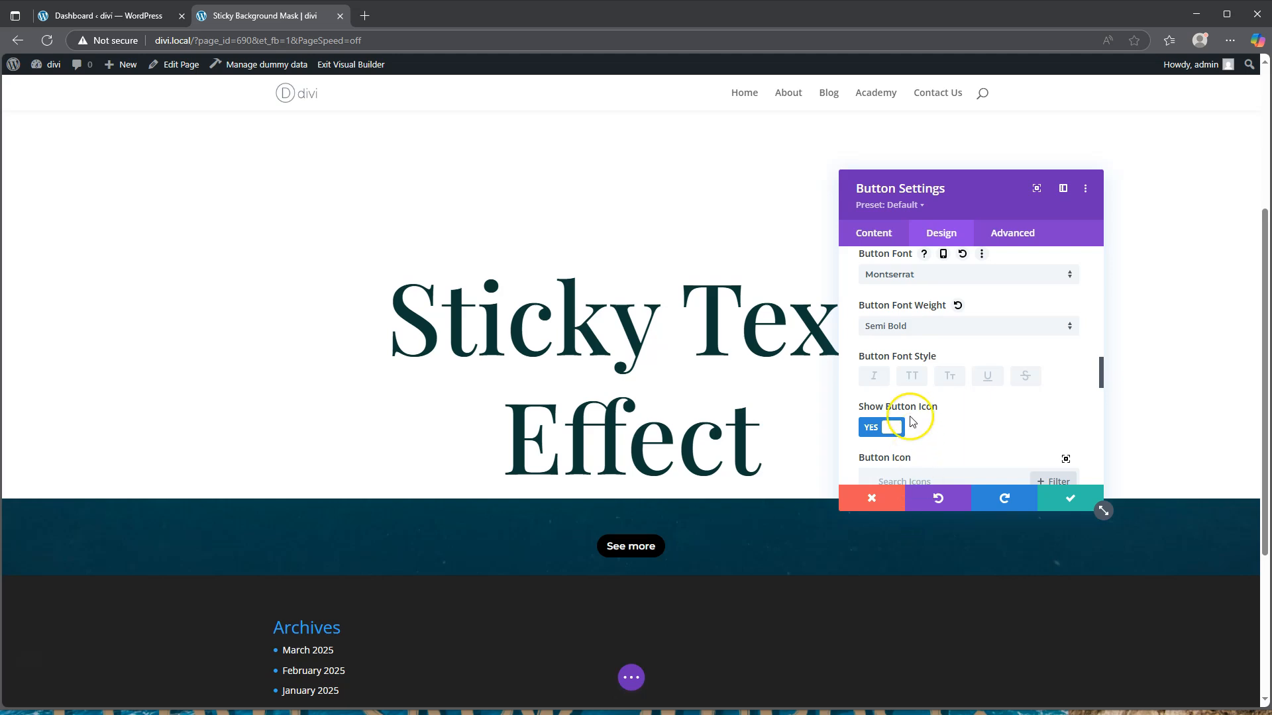
pyautogui.click(913, 378)
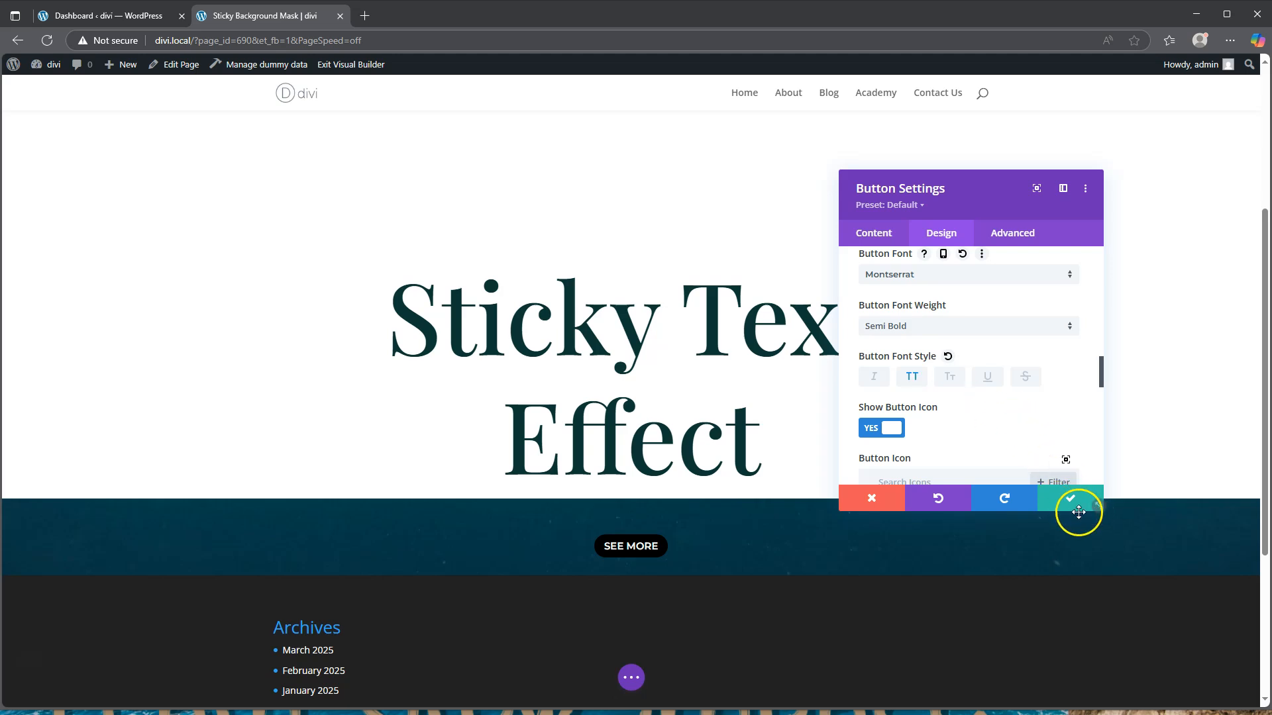
# - Give the button a bottom margin of 60vh
pyautogui.scroll(-6, 985, 397)
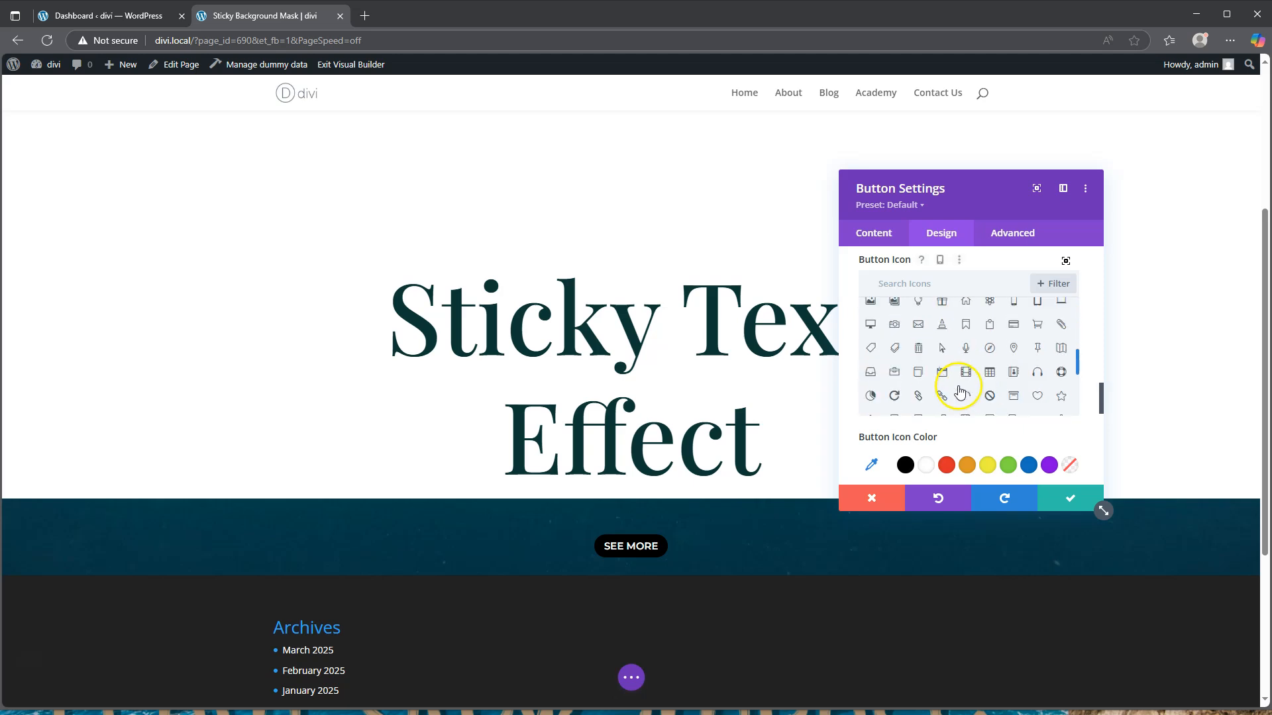
pyautogui.scroll(-5, 881, 427)
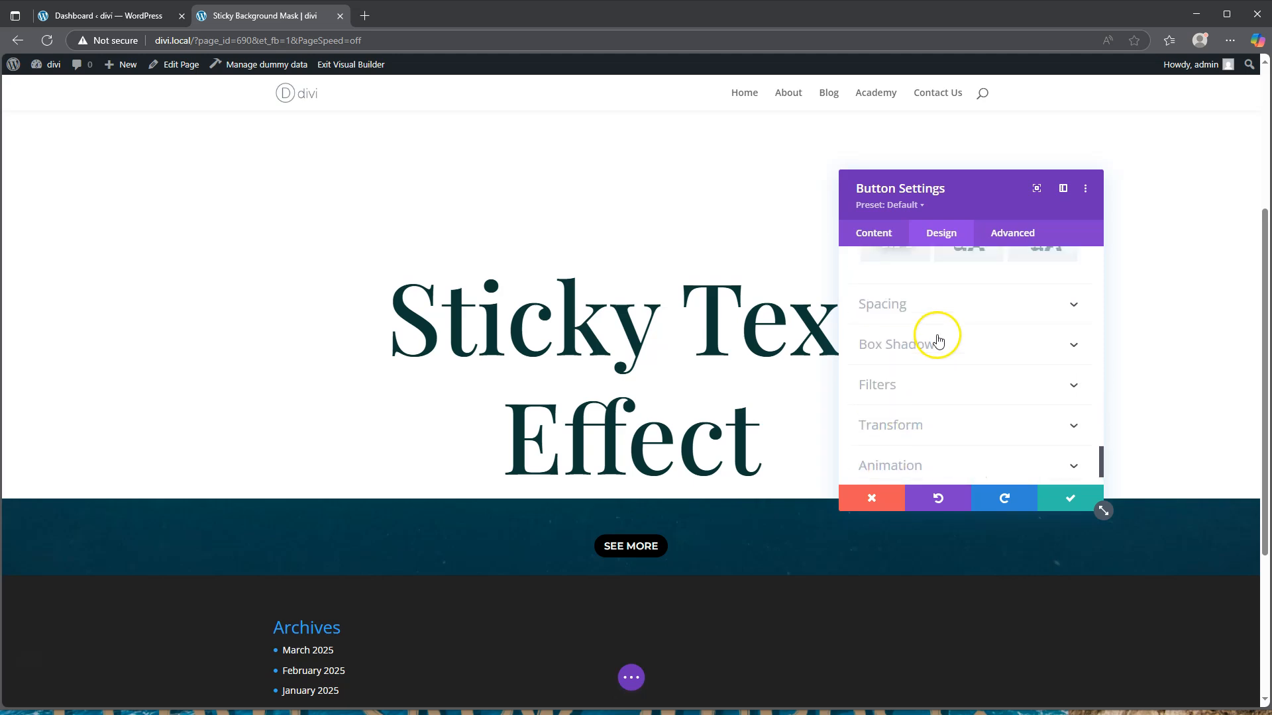
pyautogui.click(932, 320)
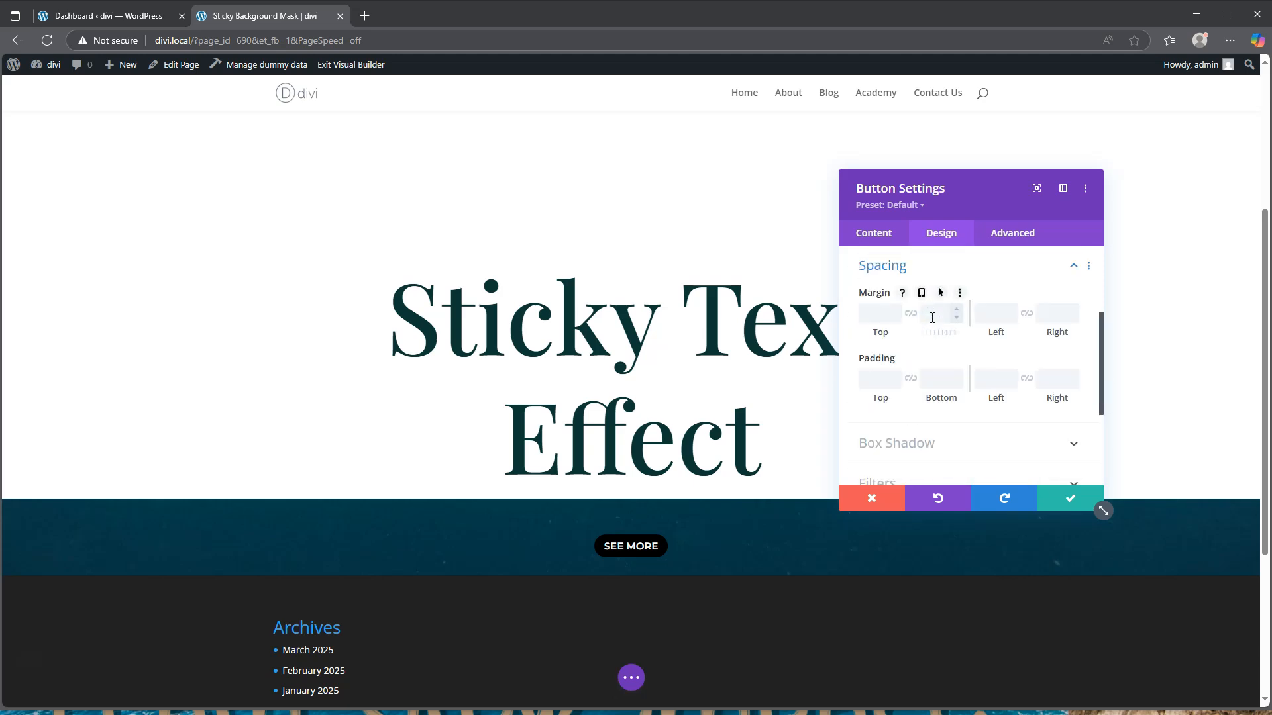
pyautogui.click(934, 314)
pyautogui.write('60pxv')
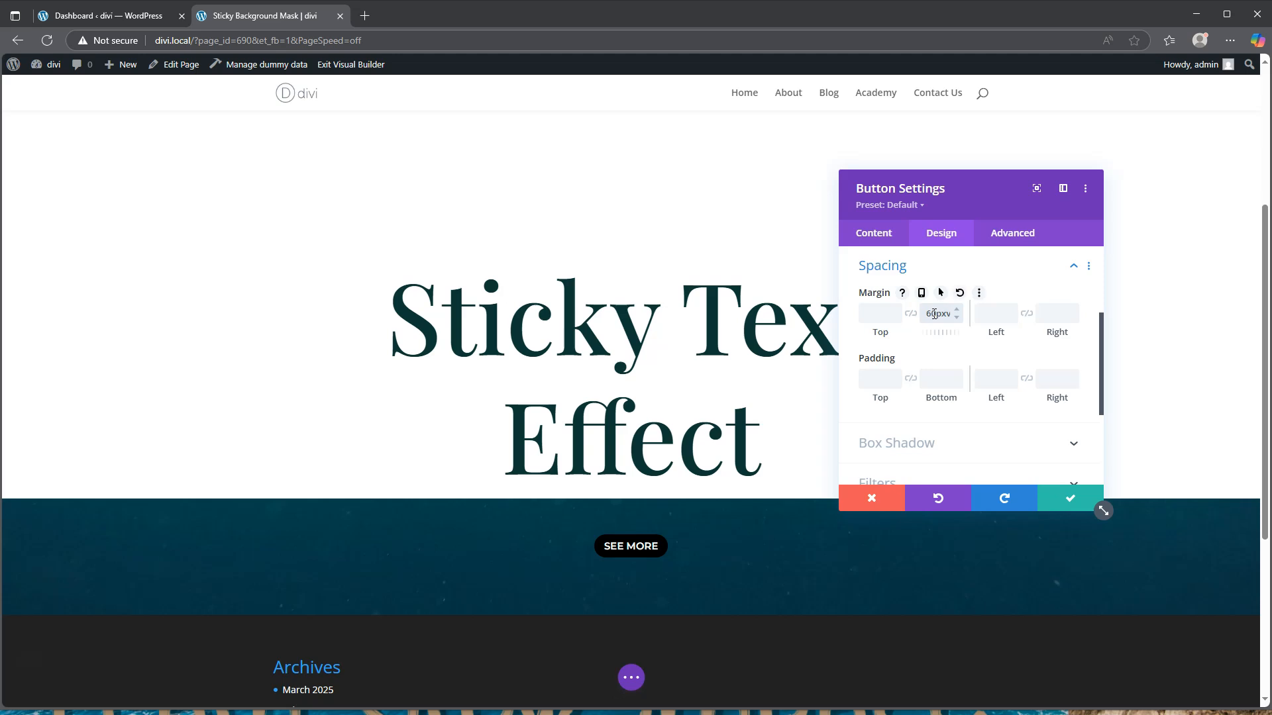
pyautogui.write('h')
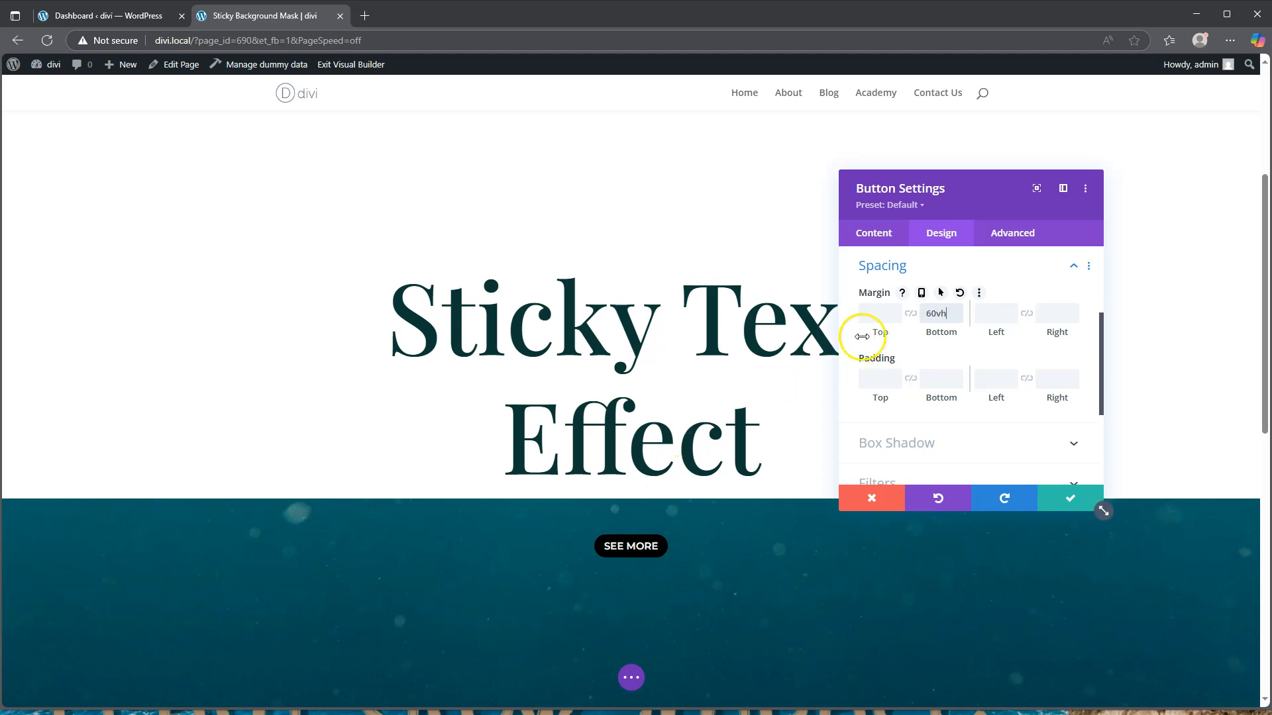
# - Set the button's padding to 15px top and bottom and 40px left and right, and save the Button module
pyautogui.click(877, 381)
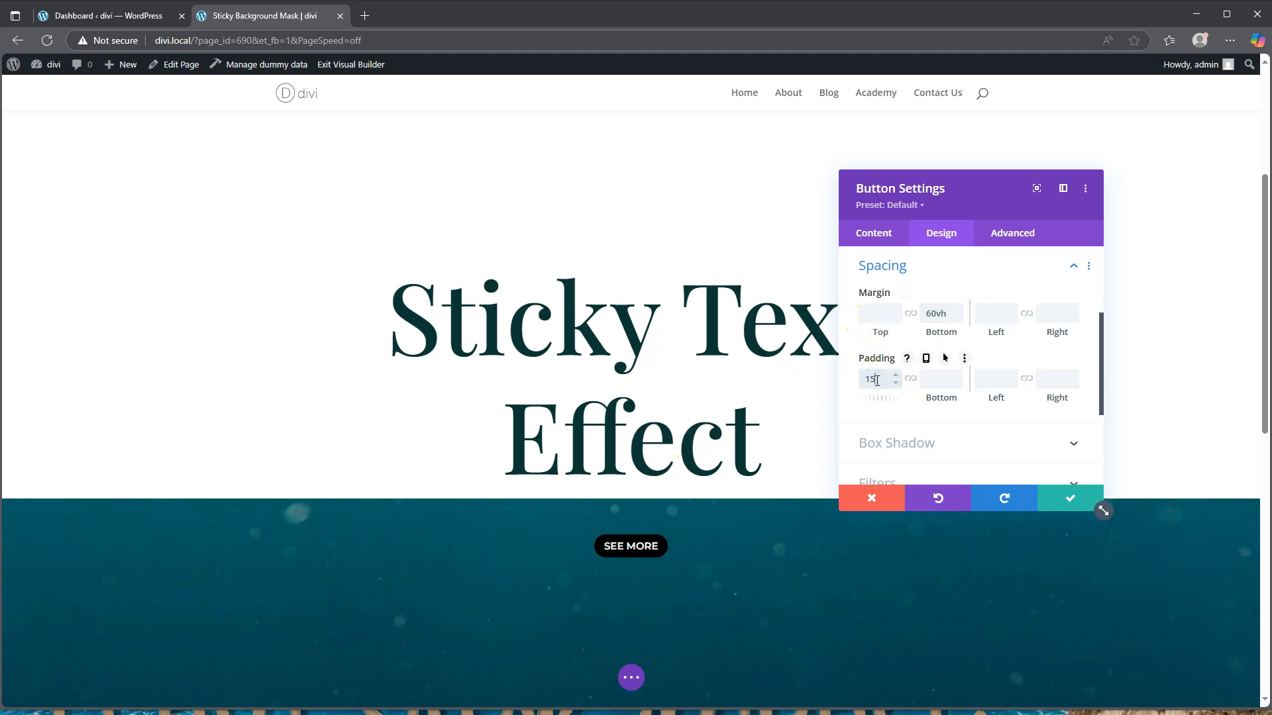
pyautogui.click(910, 378)
pyautogui.click(990, 377)
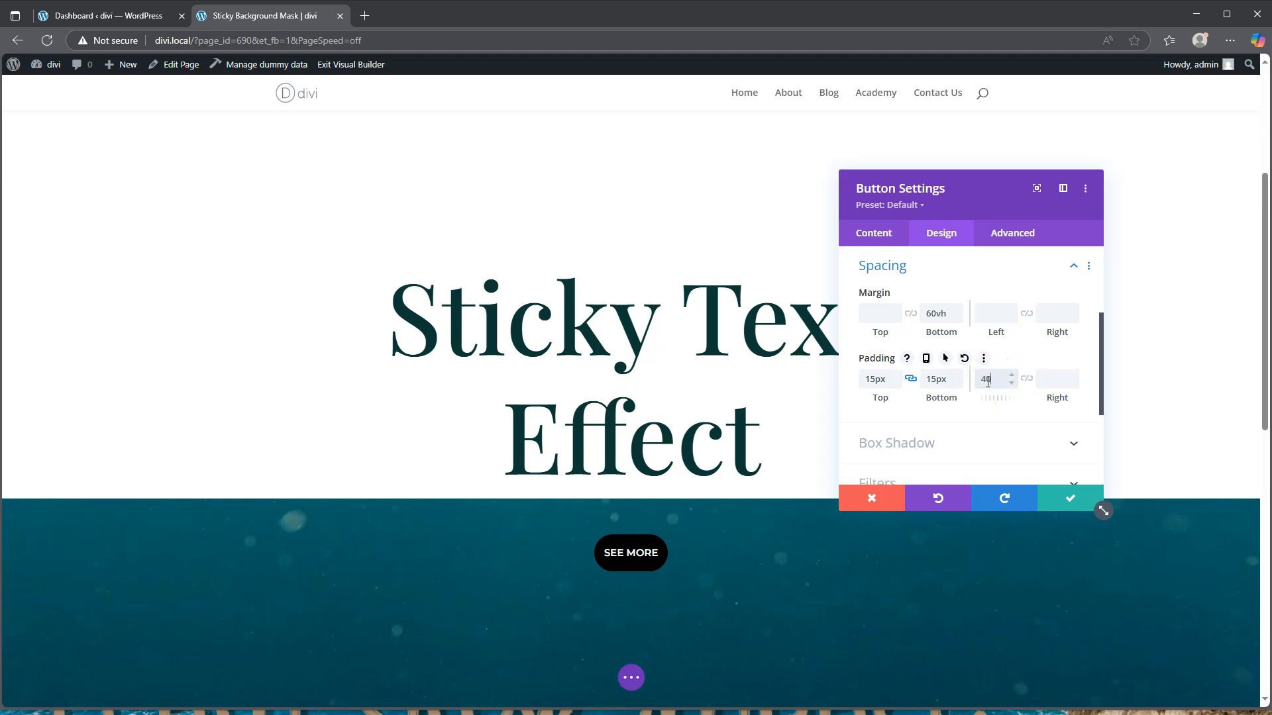
pyautogui.write('40')
pyautogui.click(1027, 378)
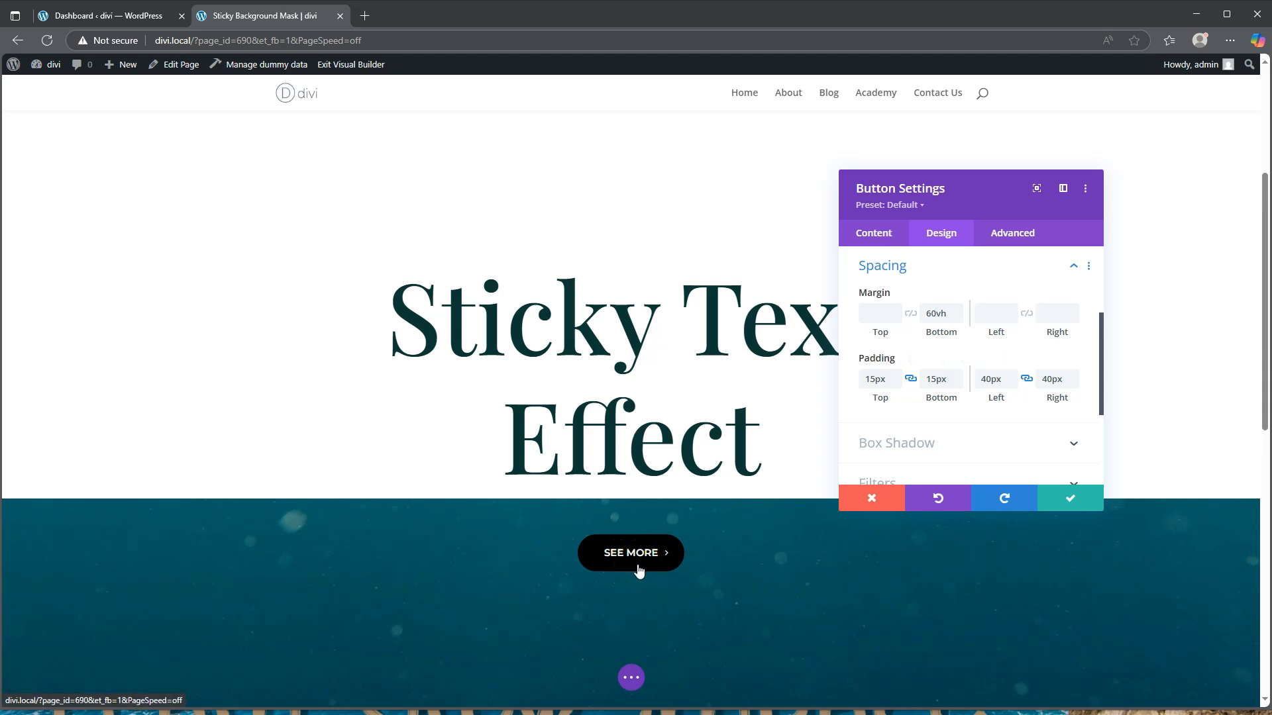
pyautogui.click(1089, 499)
# - Open the advanced settings of the row that holds the masked background image near the start of the page
pyautogui.scroll(4, 307, 369)
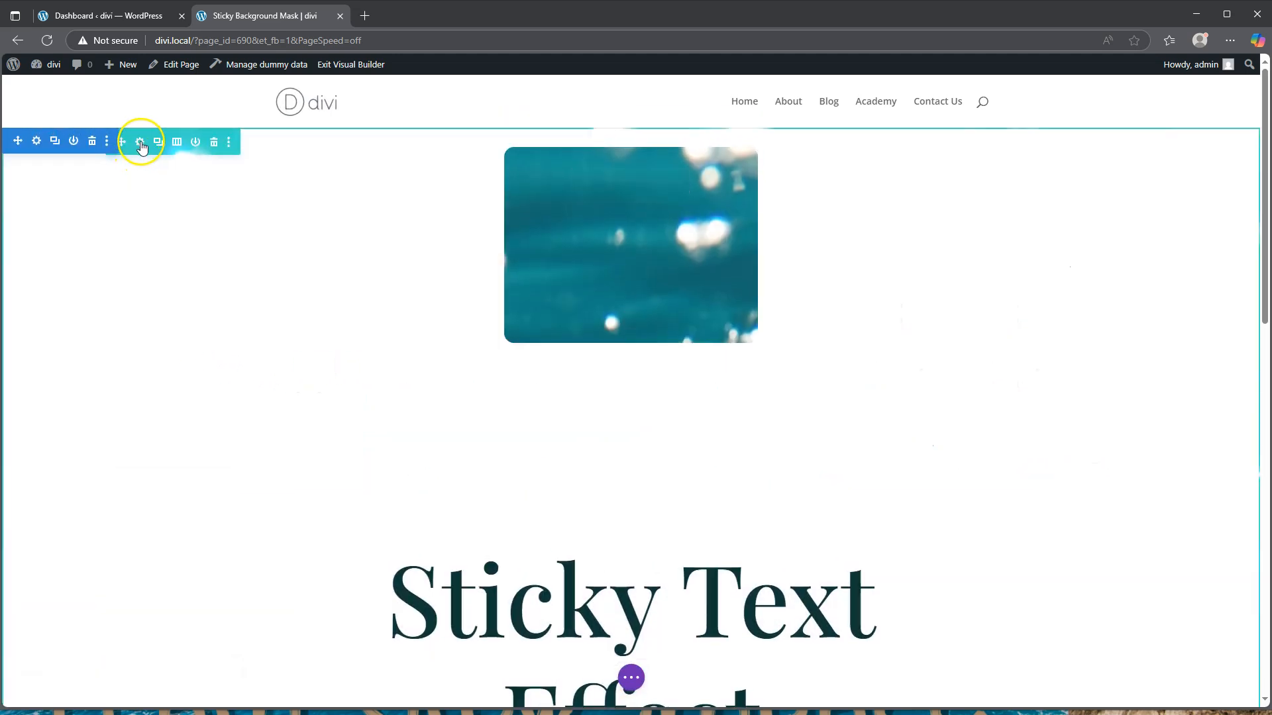
pyautogui.click(140, 143)
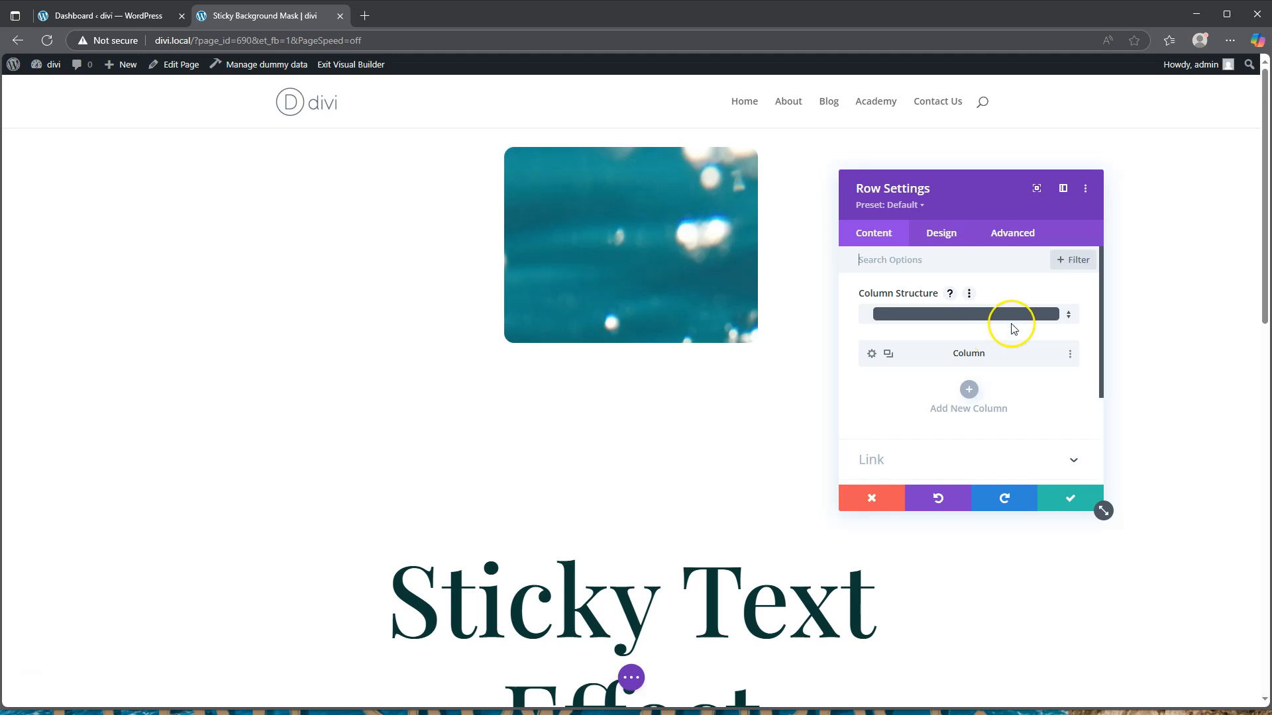
pyautogui.click(971, 256)
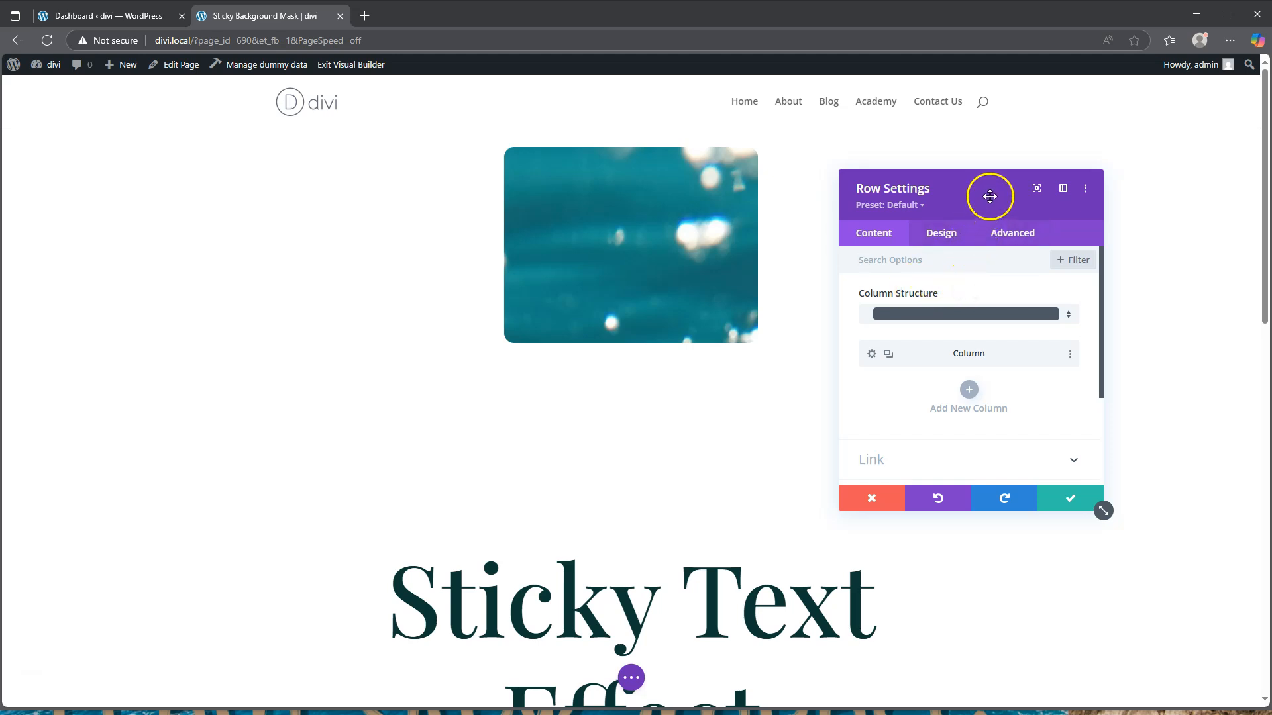
pyautogui.click(1010, 232)
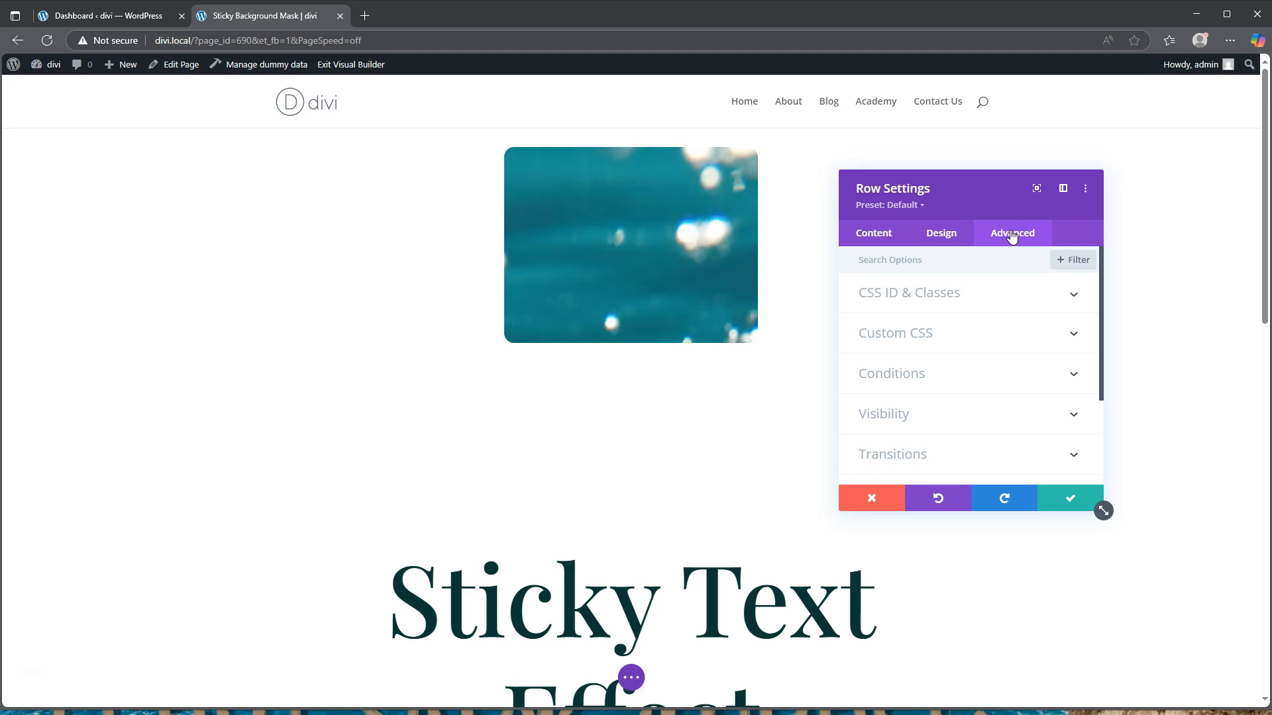
pyautogui.scroll(-2, 921, 437)
pyautogui.click(918, 363)
pyautogui.click(957, 313)
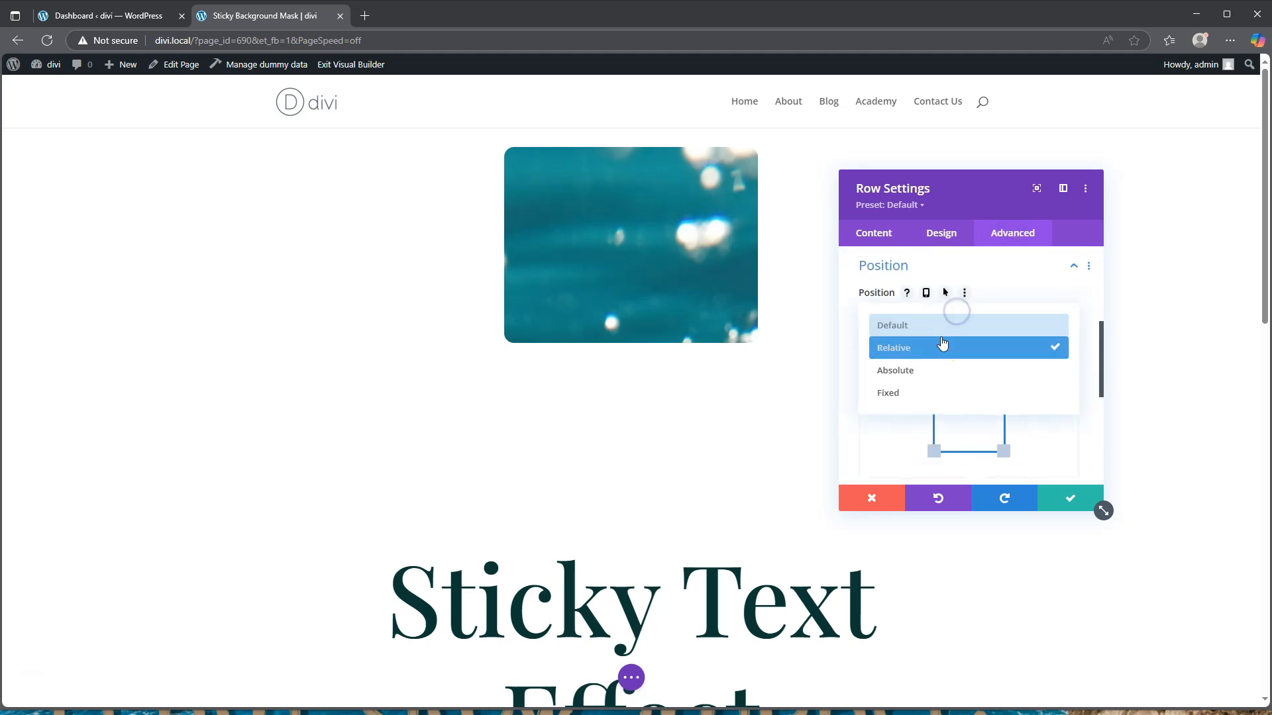
pyautogui.click(872, 292)
pyautogui.scroll(-1, 918, 359)
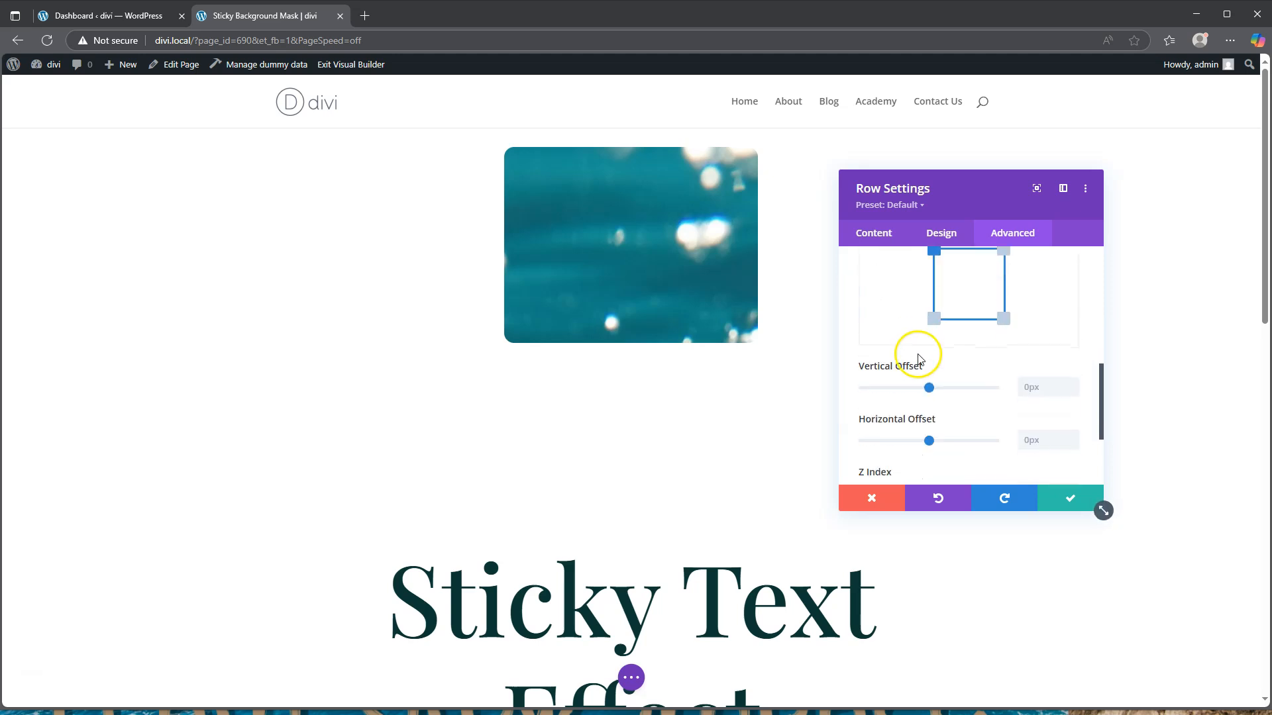
# - Set the row's sticky position to Stick to Top in its scroll effects
pyautogui.scroll(-2, 918, 361)
pyautogui.click(917, 412)
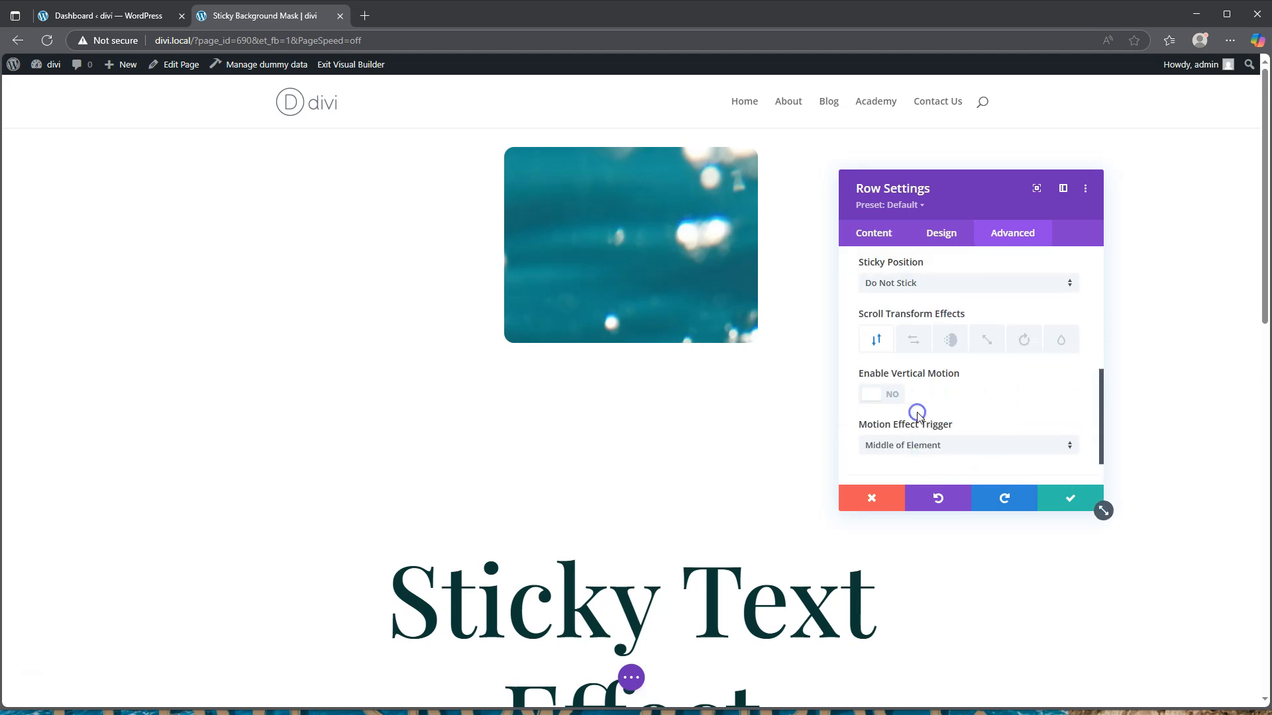
pyautogui.click(930, 313)
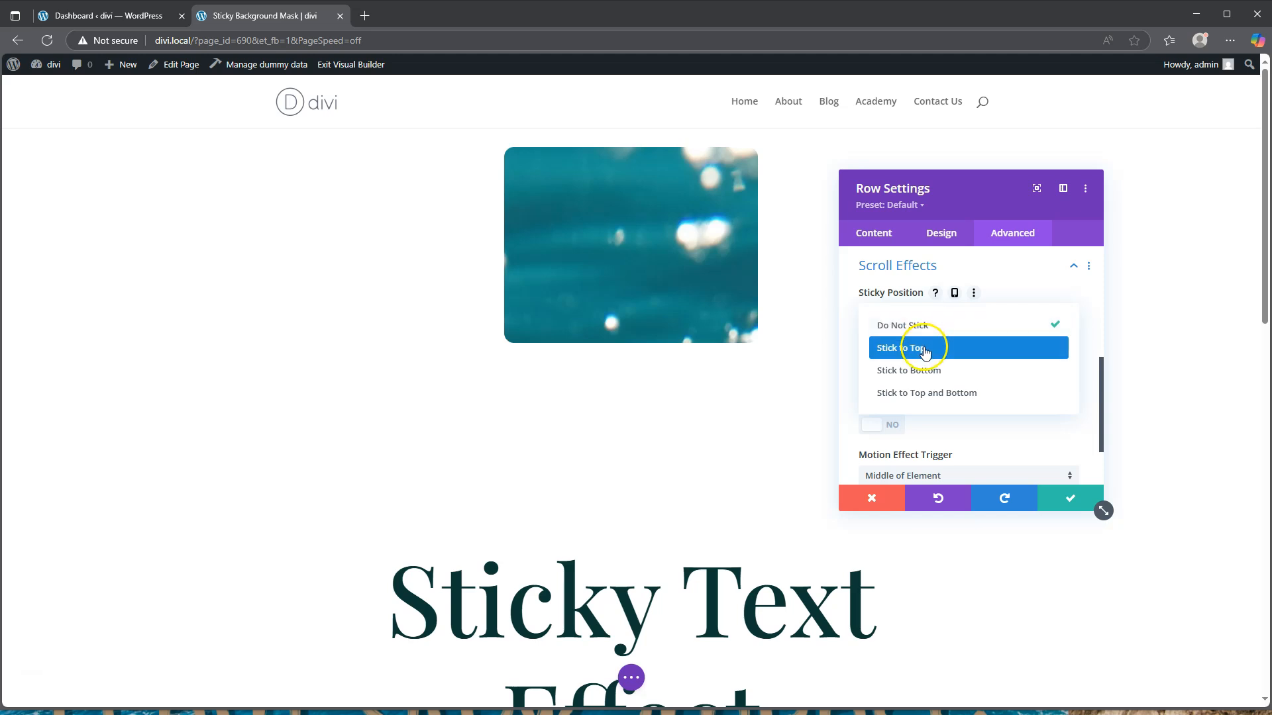
pyautogui.click(924, 350)
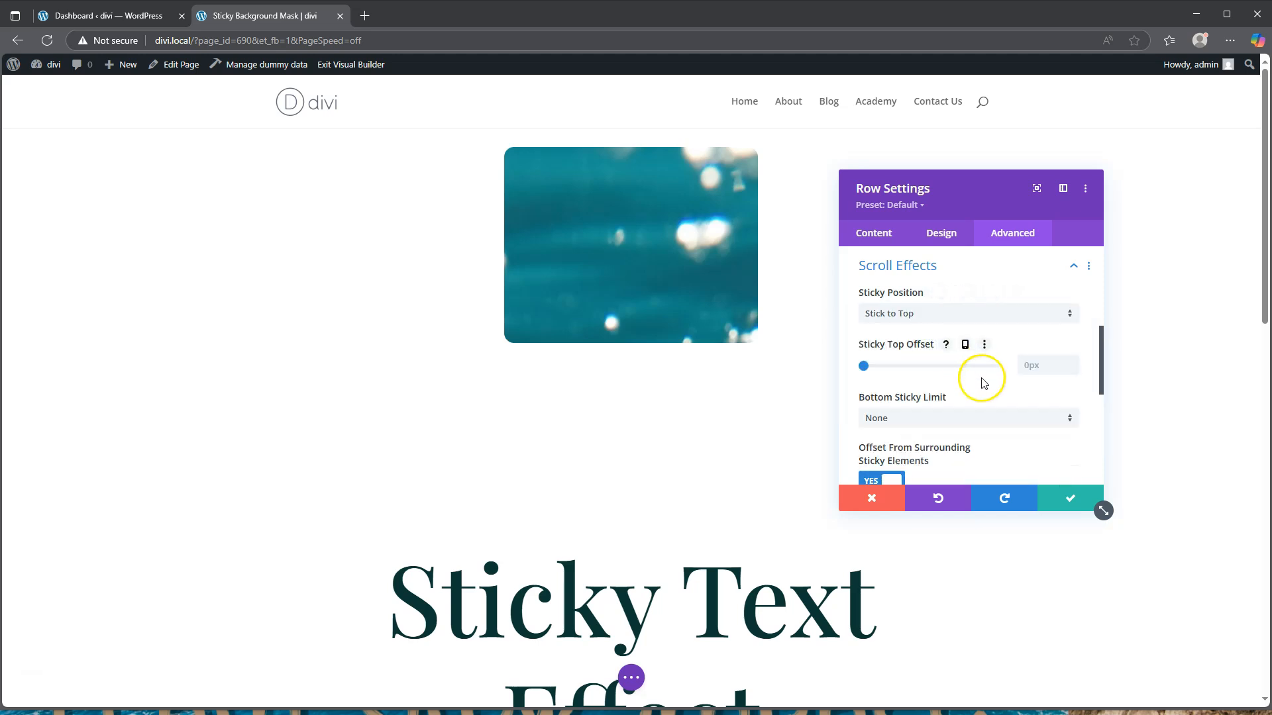
# - Set the row's bottom sticky limit to Section and save the row settings
pyautogui.scroll(-2, 940, 351)
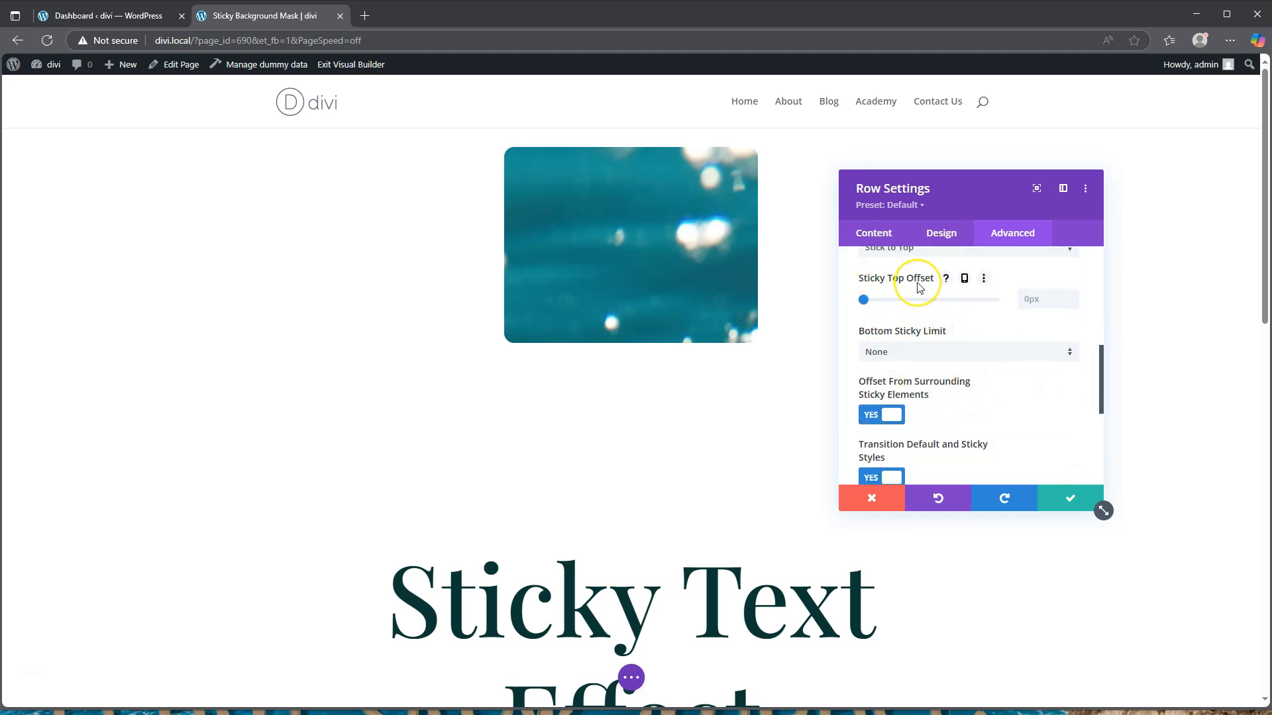
pyautogui.click(928, 351)
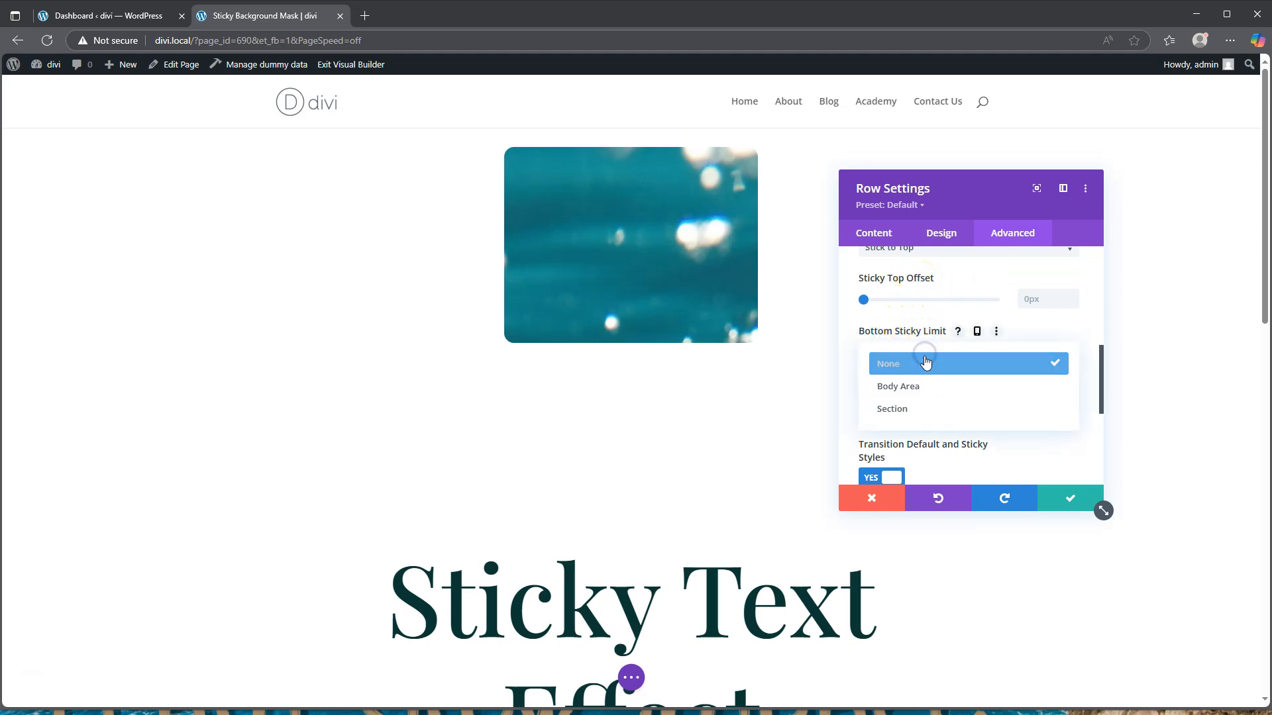
pyautogui.click(926, 413)
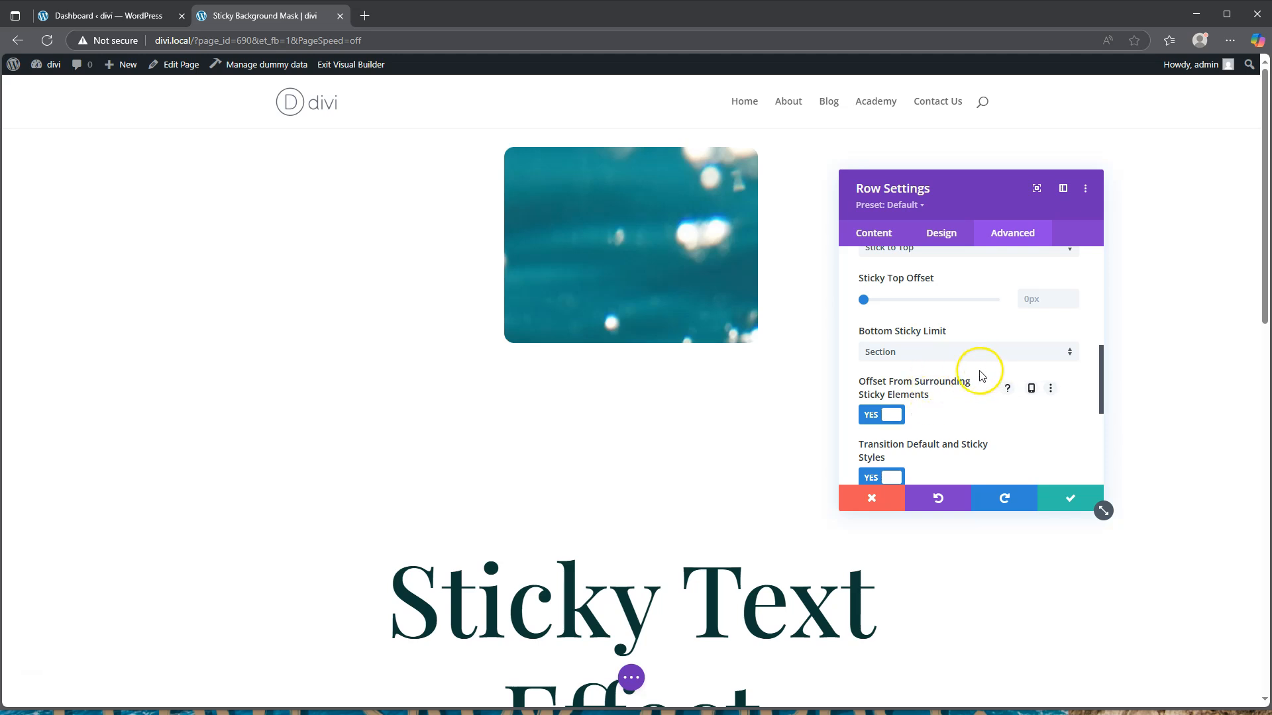
pyautogui.scroll(-1, 945, 425)
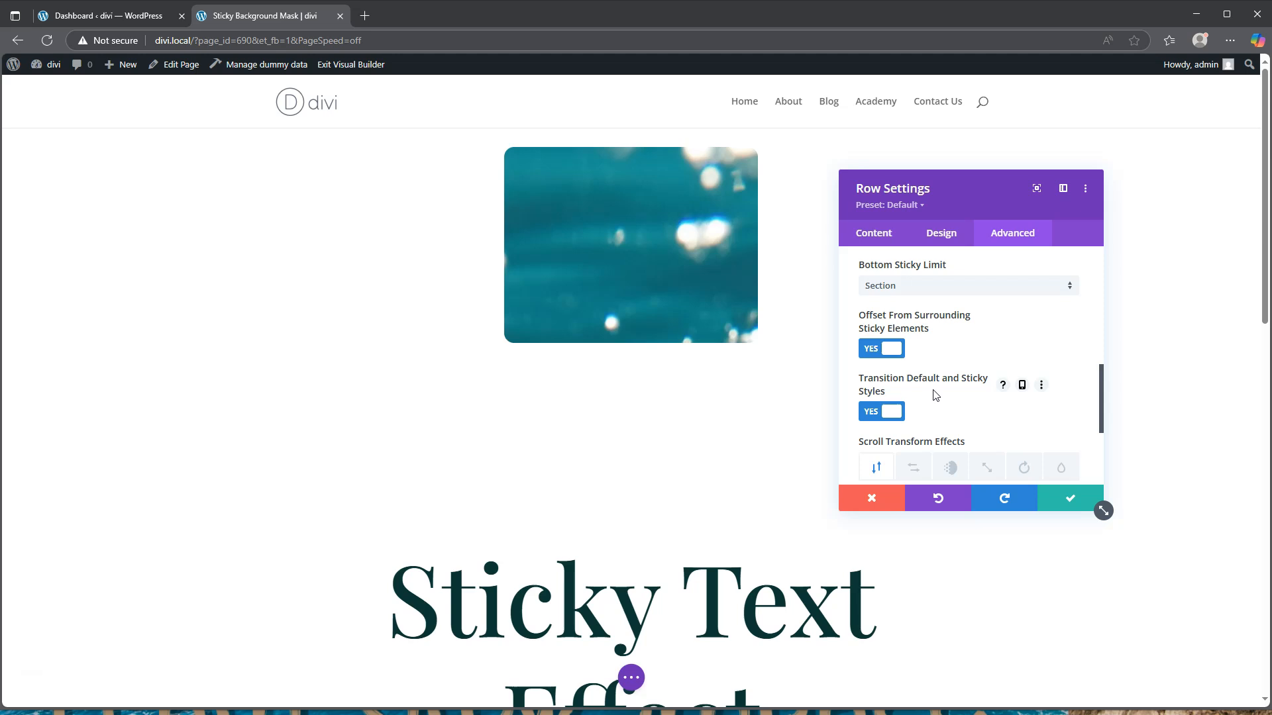
pyautogui.click(1071, 500)
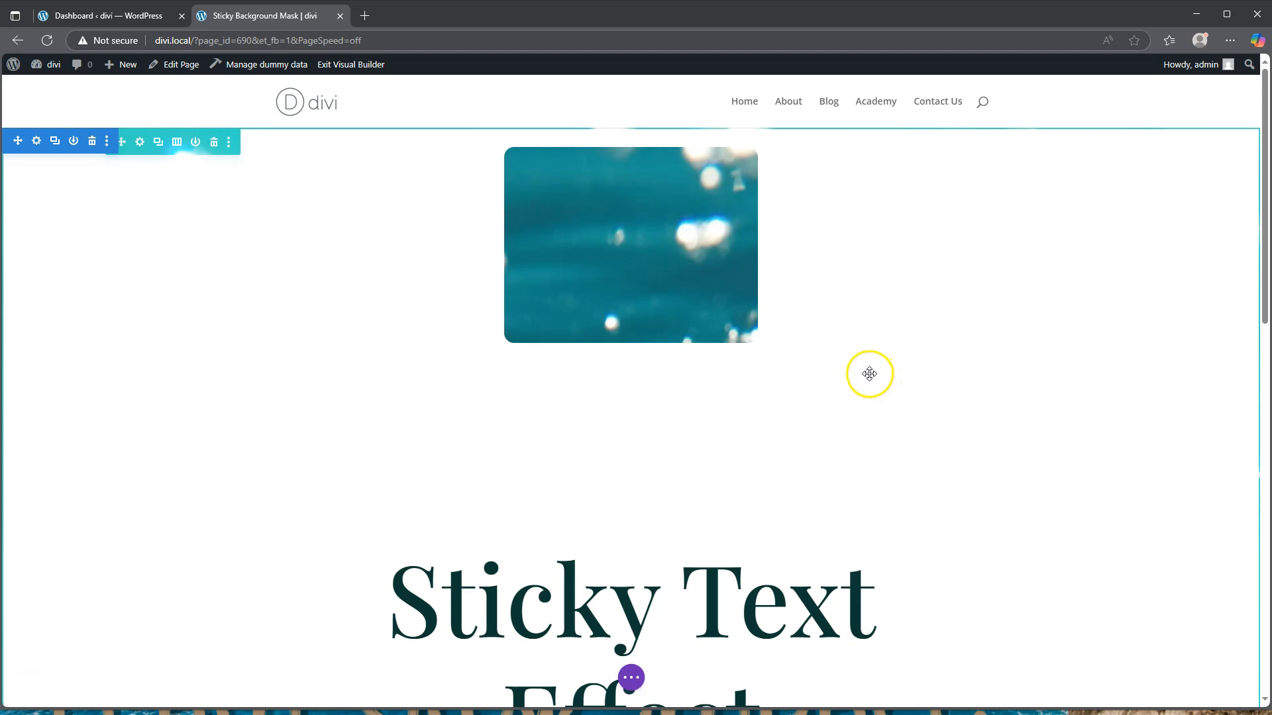
# - Open the sizing design settings of the Text module that shows the masked underwater image
pyautogui.moveTo(656, 221)
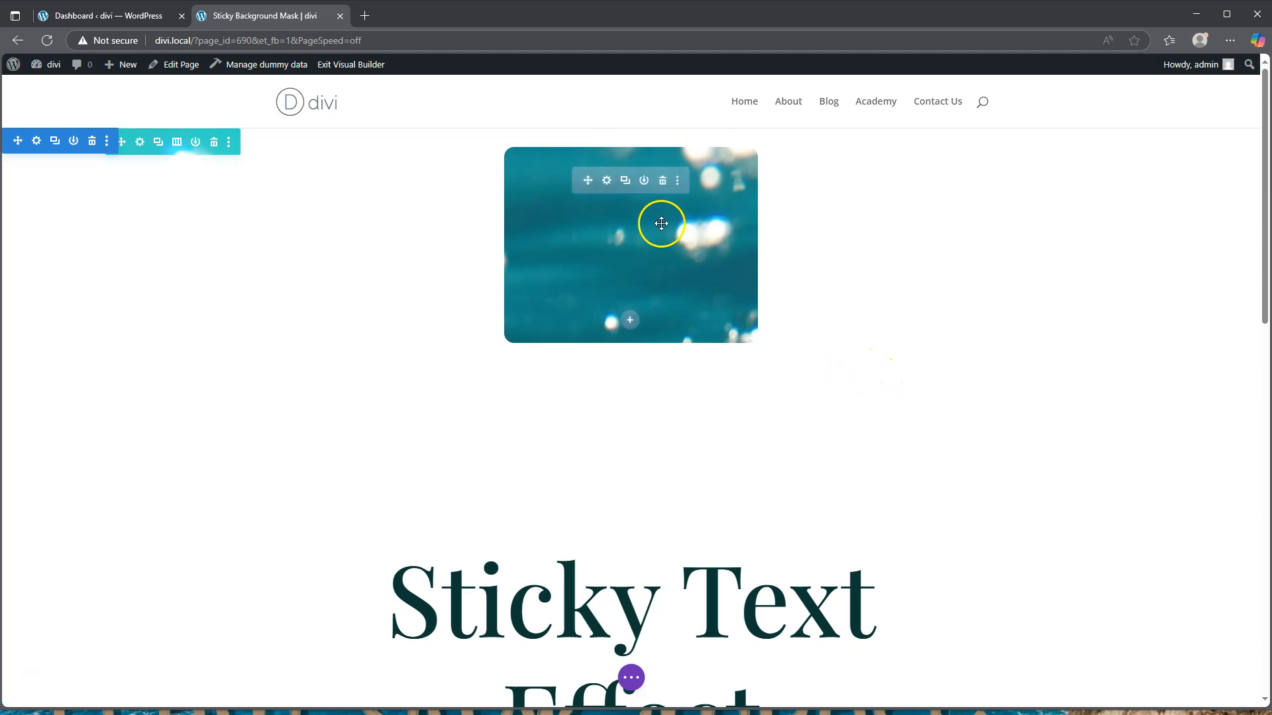
pyautogui.click(605, 180)
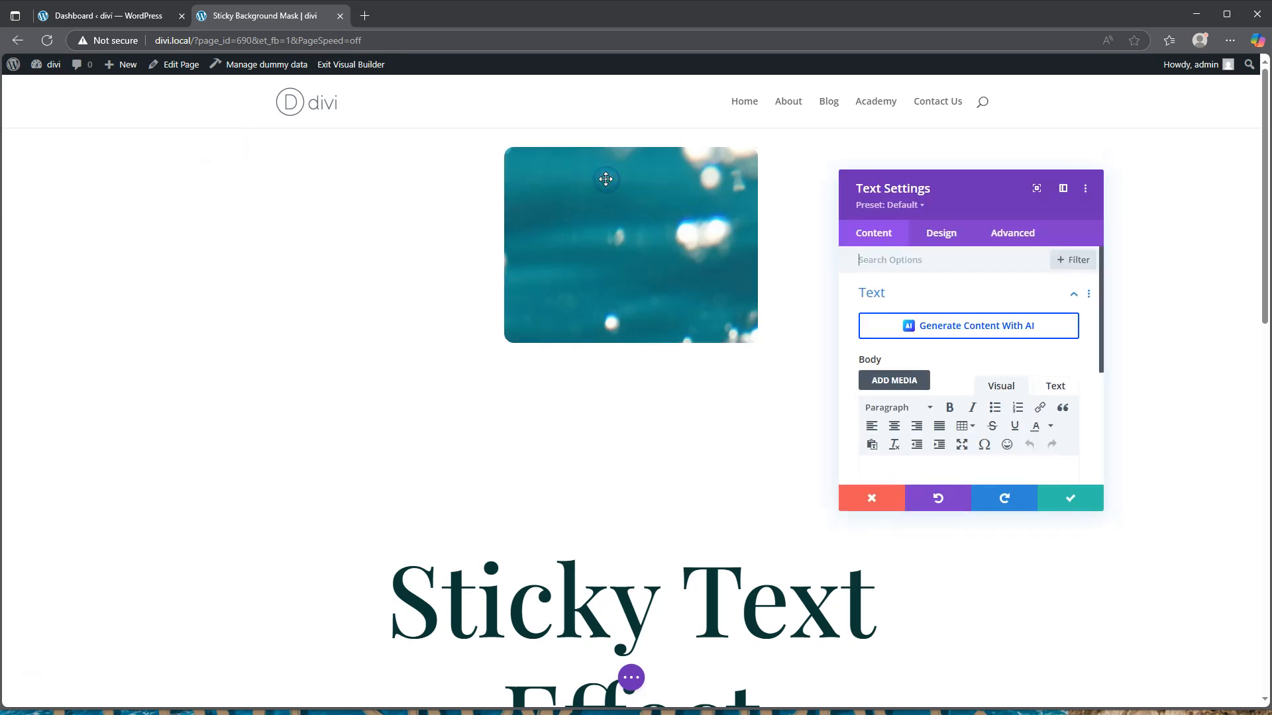
pyautogui.click(940, 239)
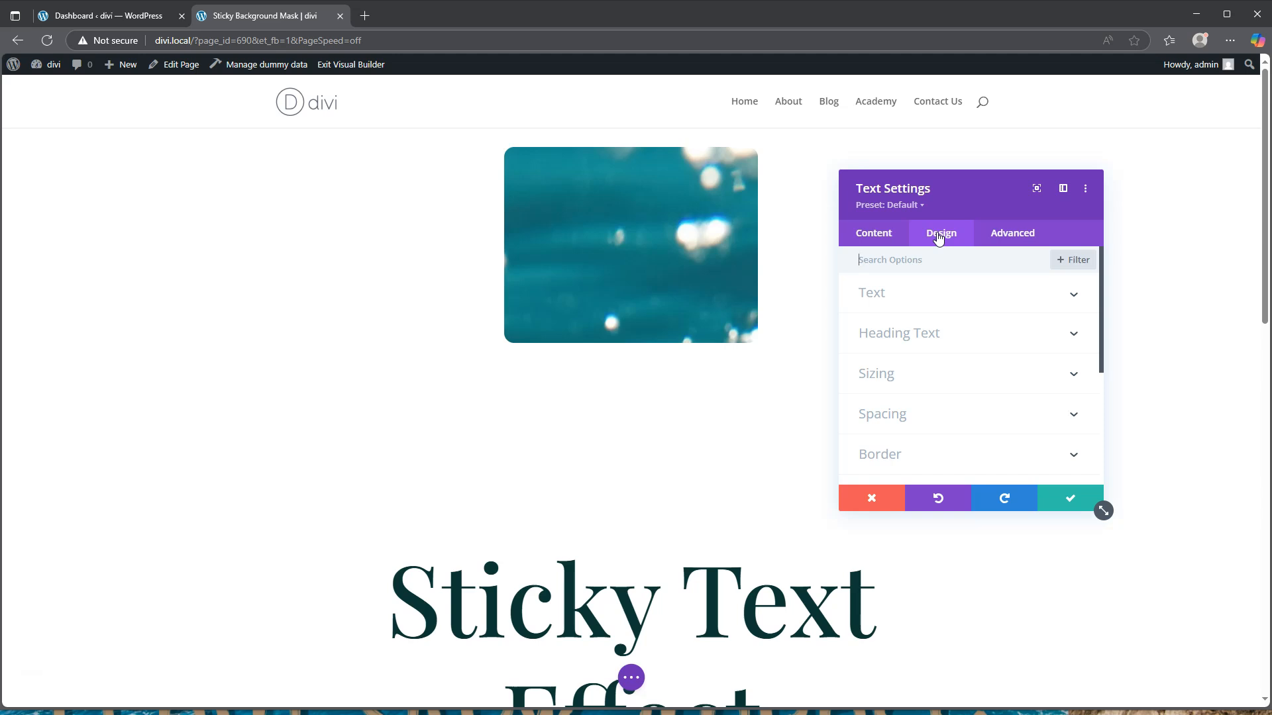
pyautogui.click(926, 295)
pyautogui.click(926, 294)
pyautogui.scroll(-1, 927, 312)
pyautogui.click(924, 311)
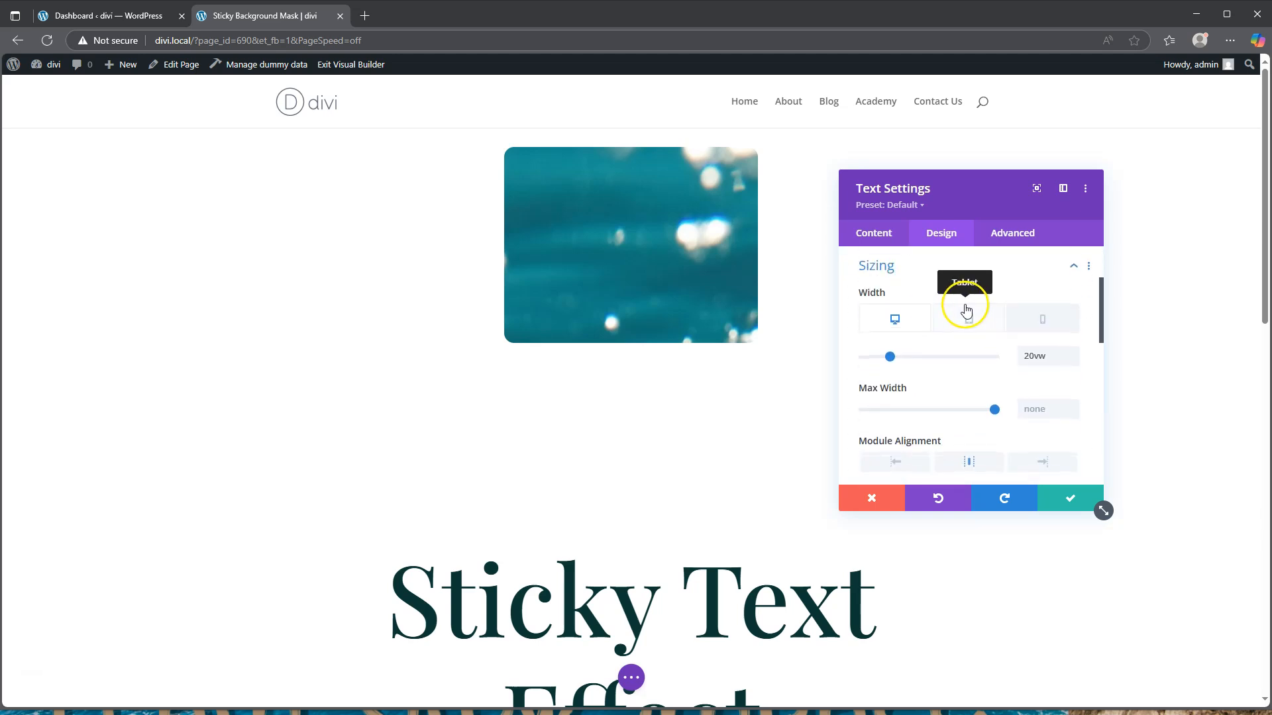
# - Enable a sticky-state value for the Text module's width and set it to 80vw
pyautogui.click(928, 293)
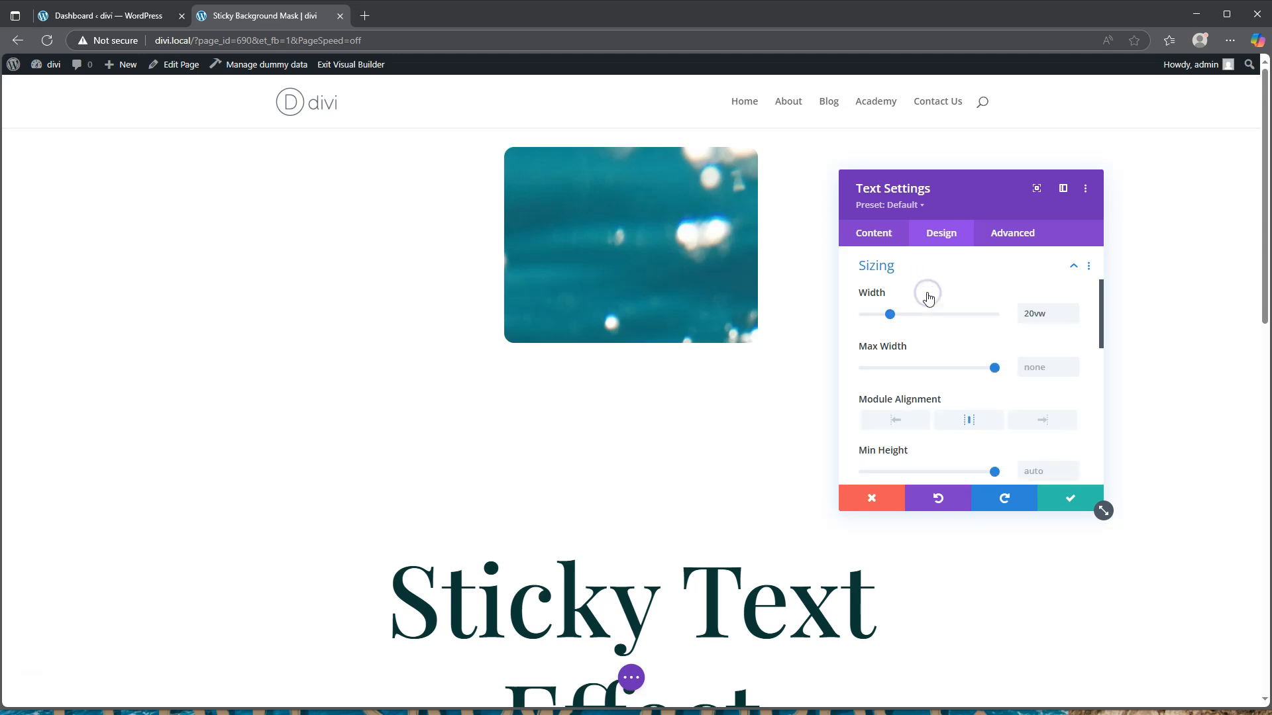
pyautogui.click(912, 297)
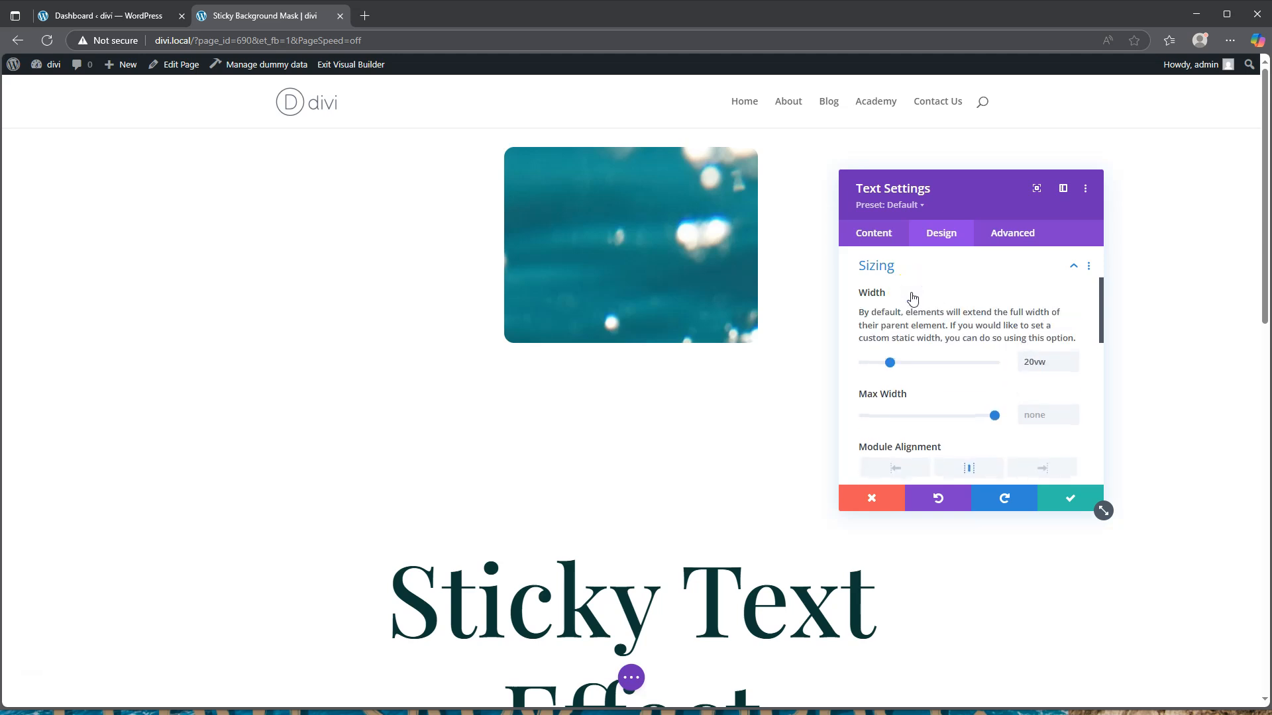
pyautogui.click(911, 294)
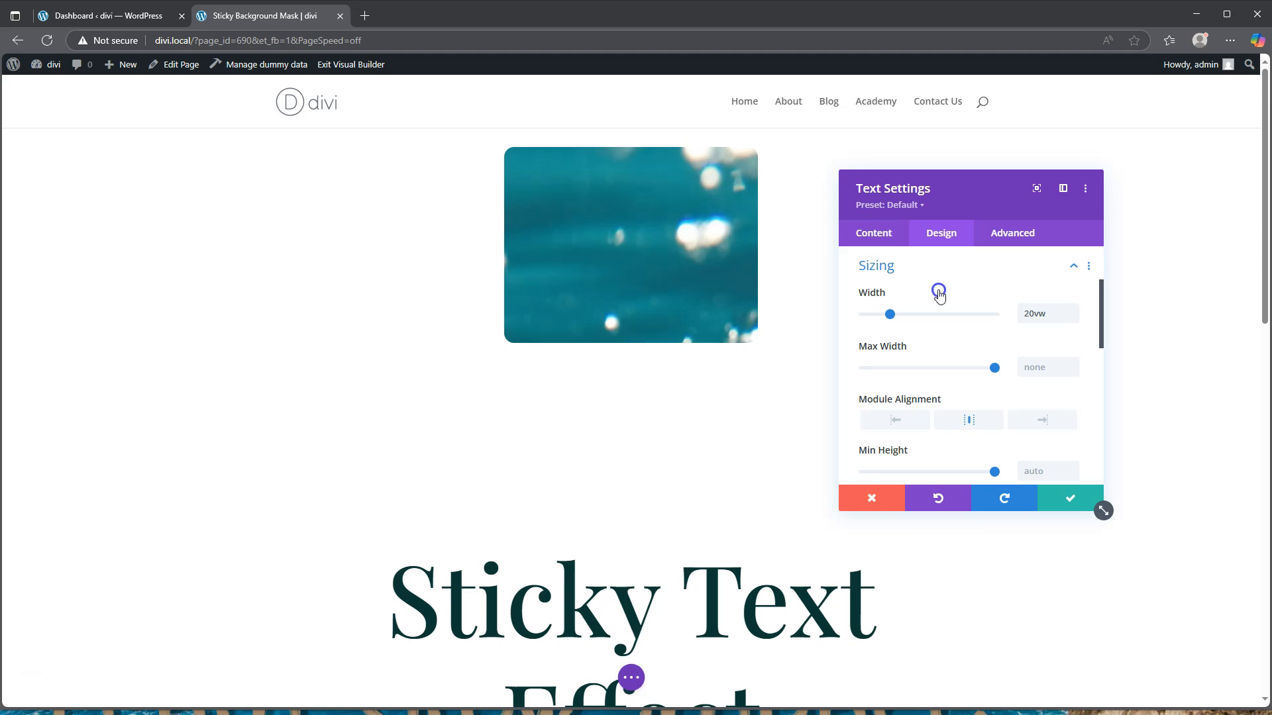
pyautogui.click(939, 293)
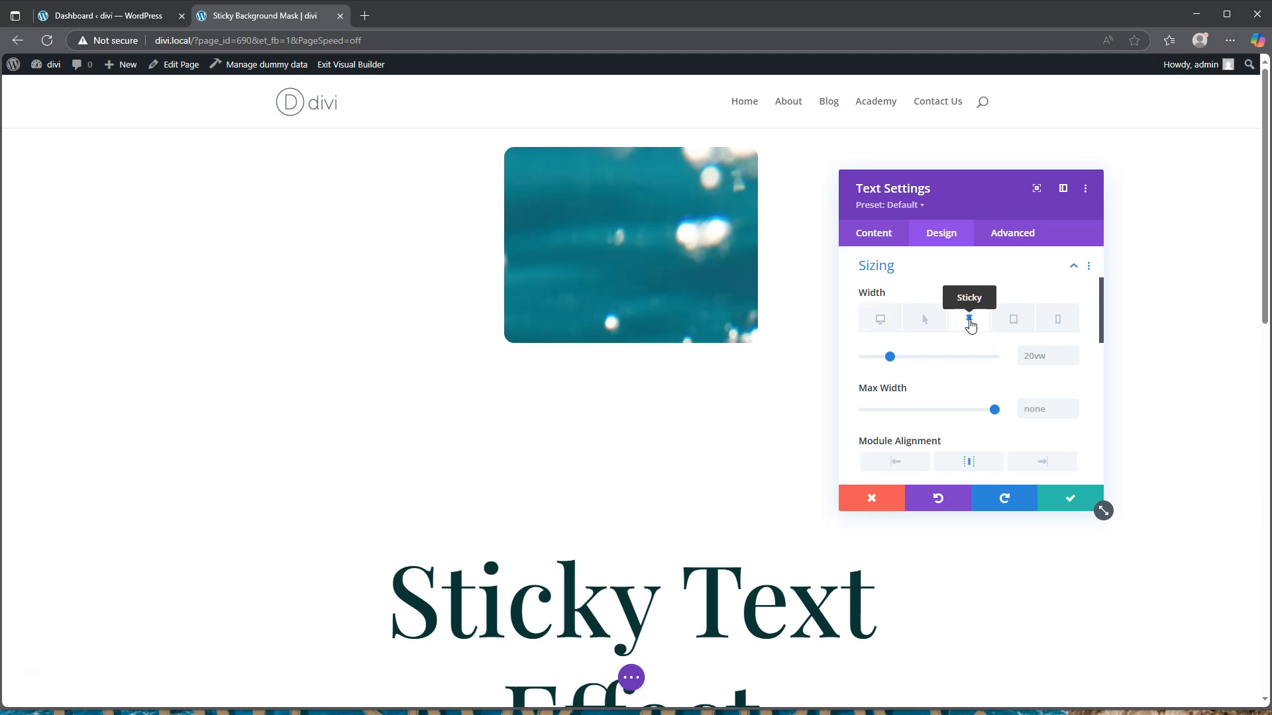
pyautogui.click(968, 319)
pyautogui.click(969, 323)
pyautogui.click(1040, 356)
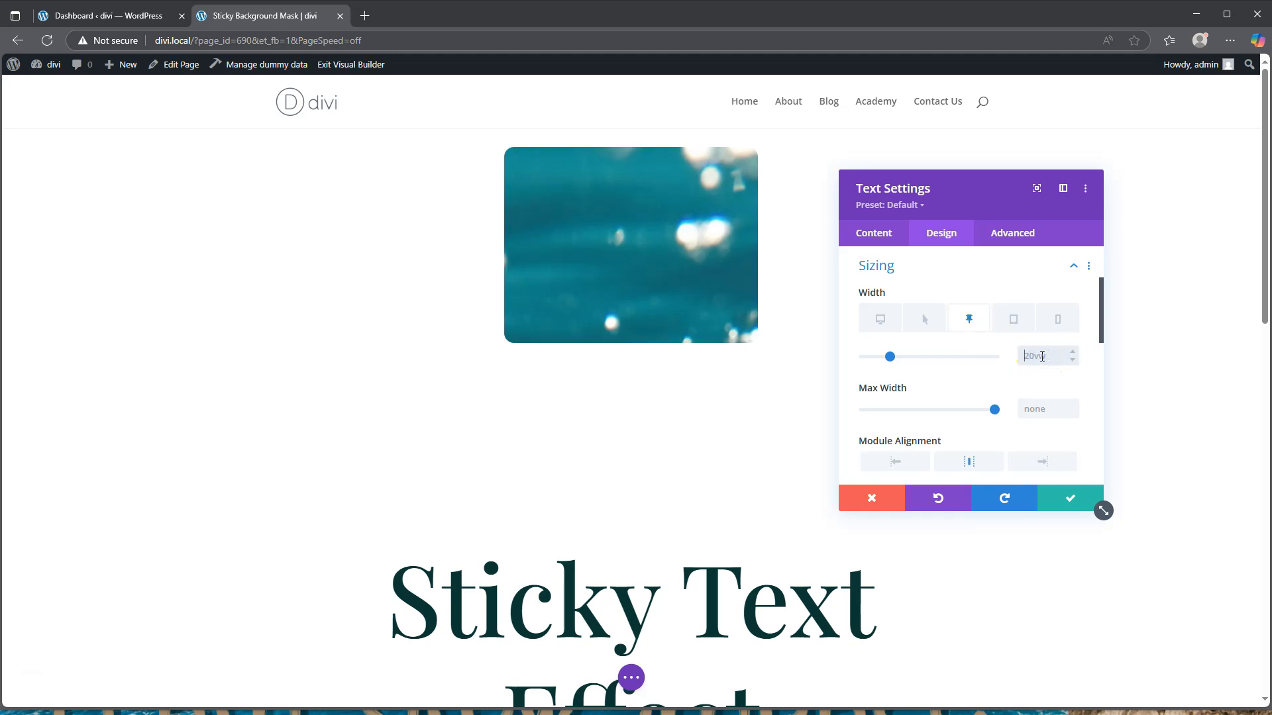
pyautogui.write('80vw')
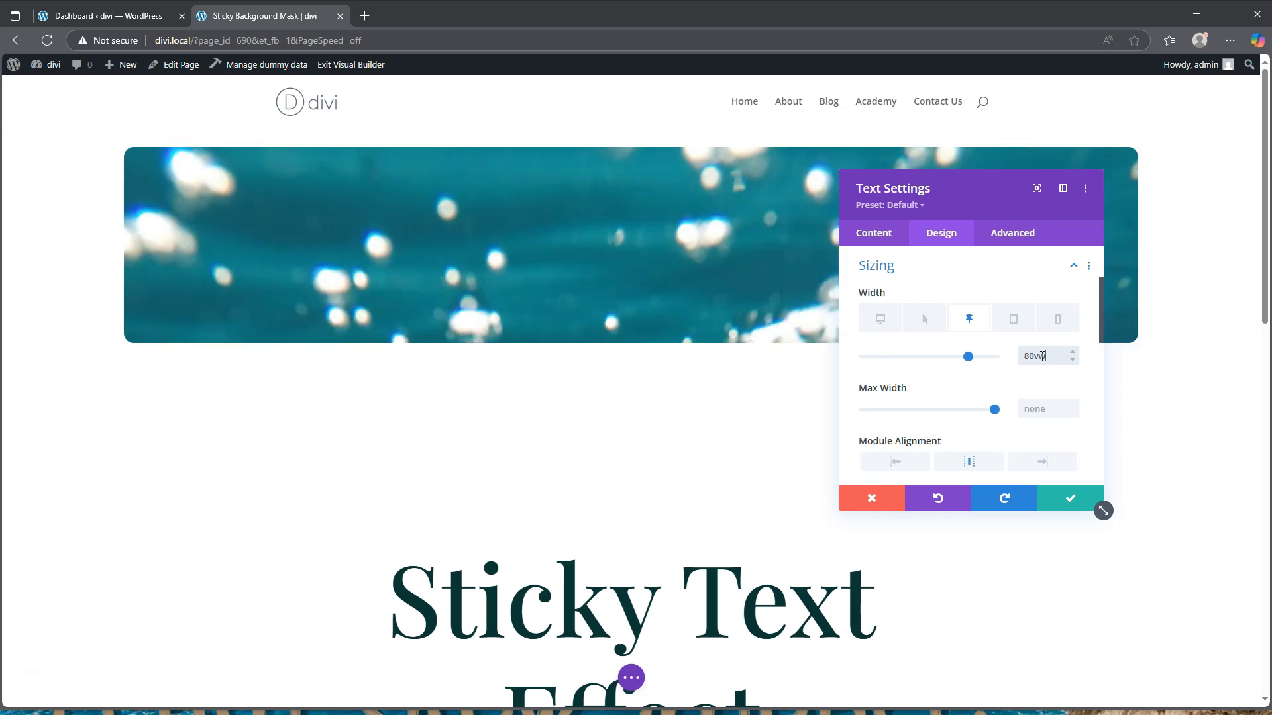
# - Enable a sticky-state value for the Text module's height and set it to 90vh
pyautogui.moveTo(963, 387)
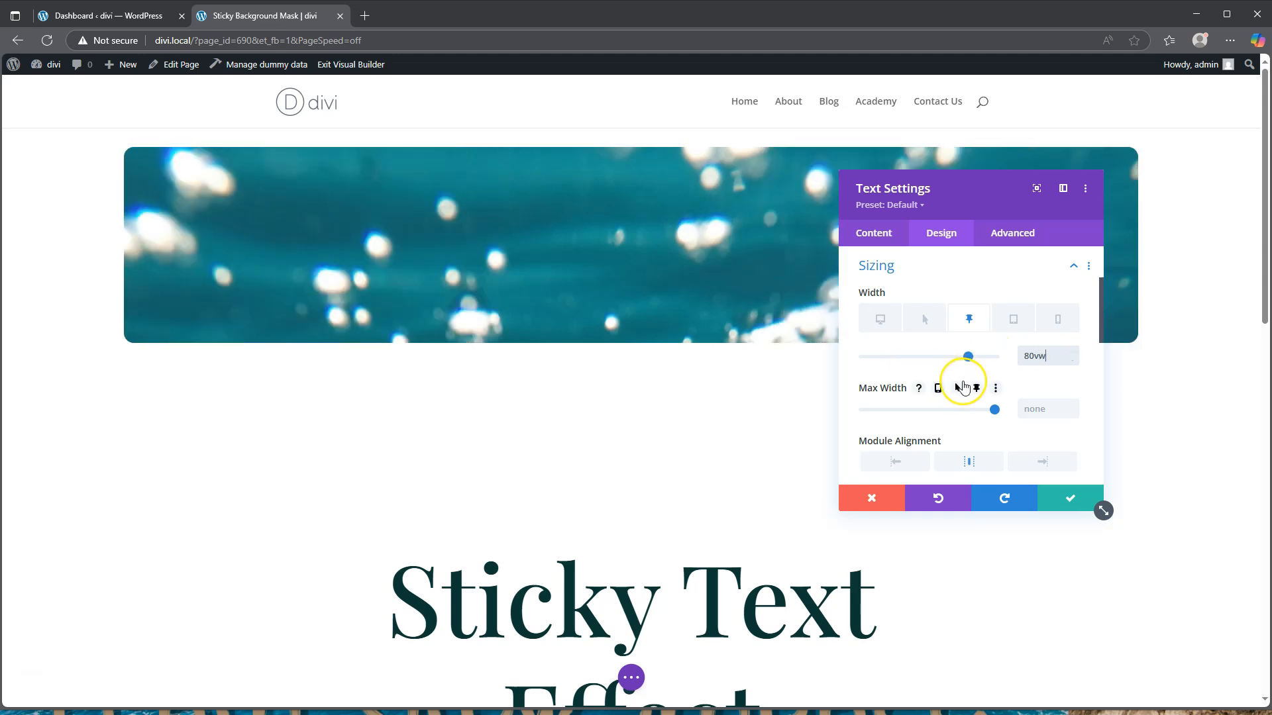
pyautogui.scroll(-2, 994, 410)
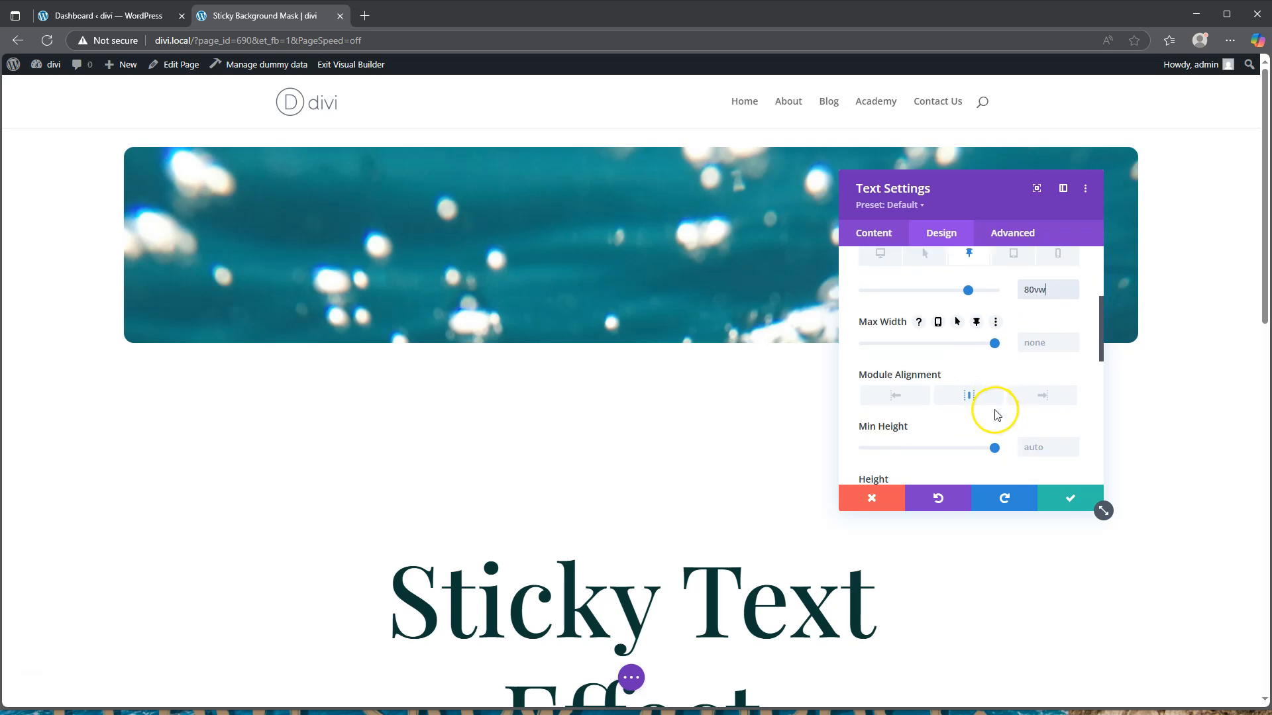
pyautogui.moveTo(949, 412)
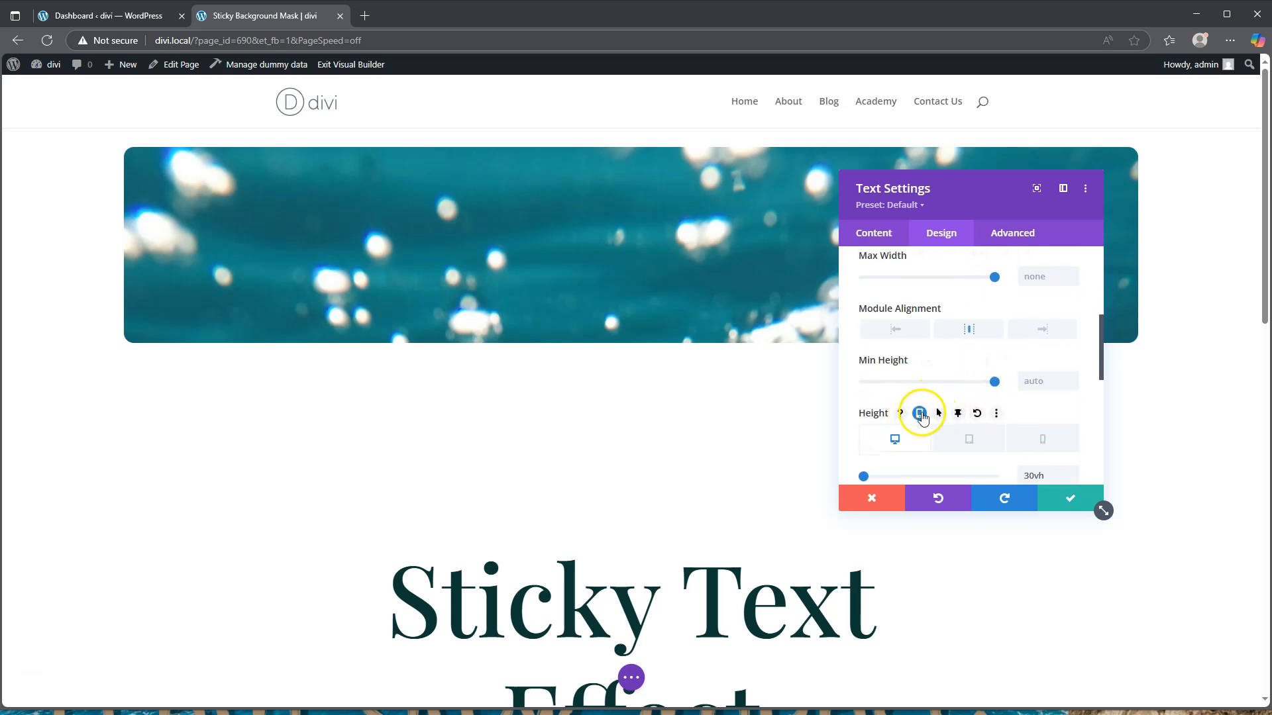
pyautogui.click(958, 414)
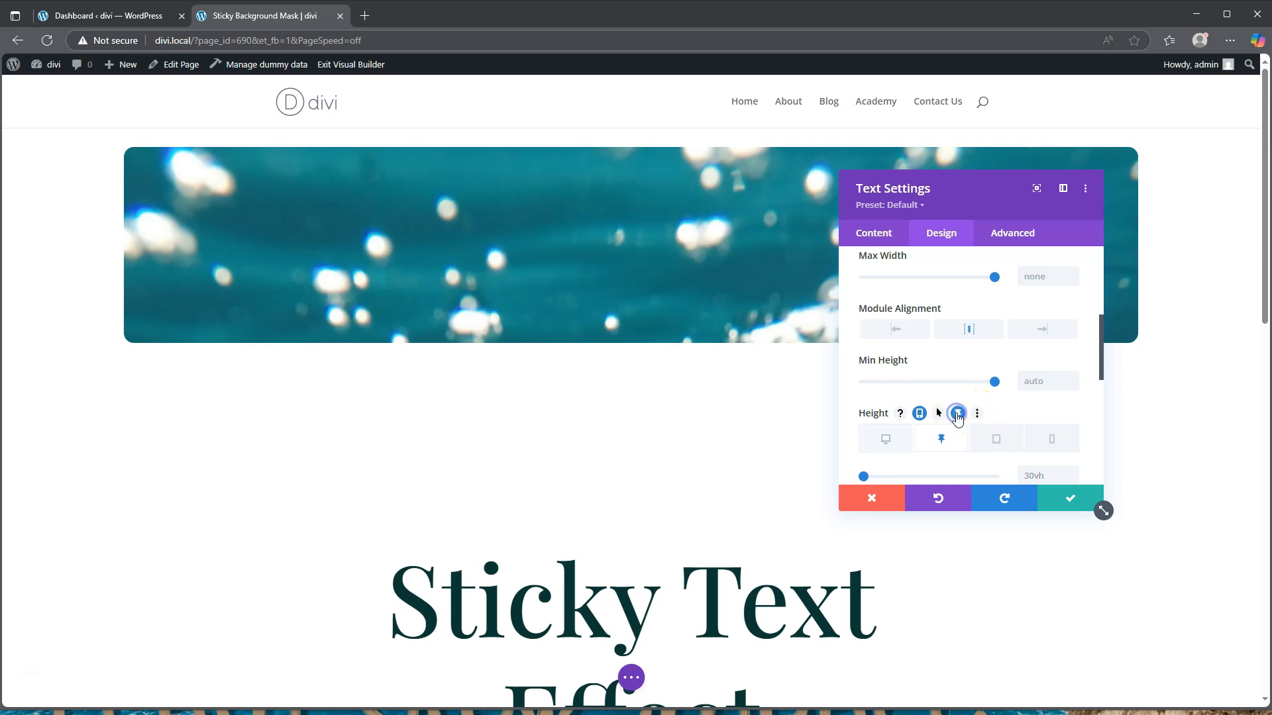
pyautogui.scroll(-2, 963, 424)
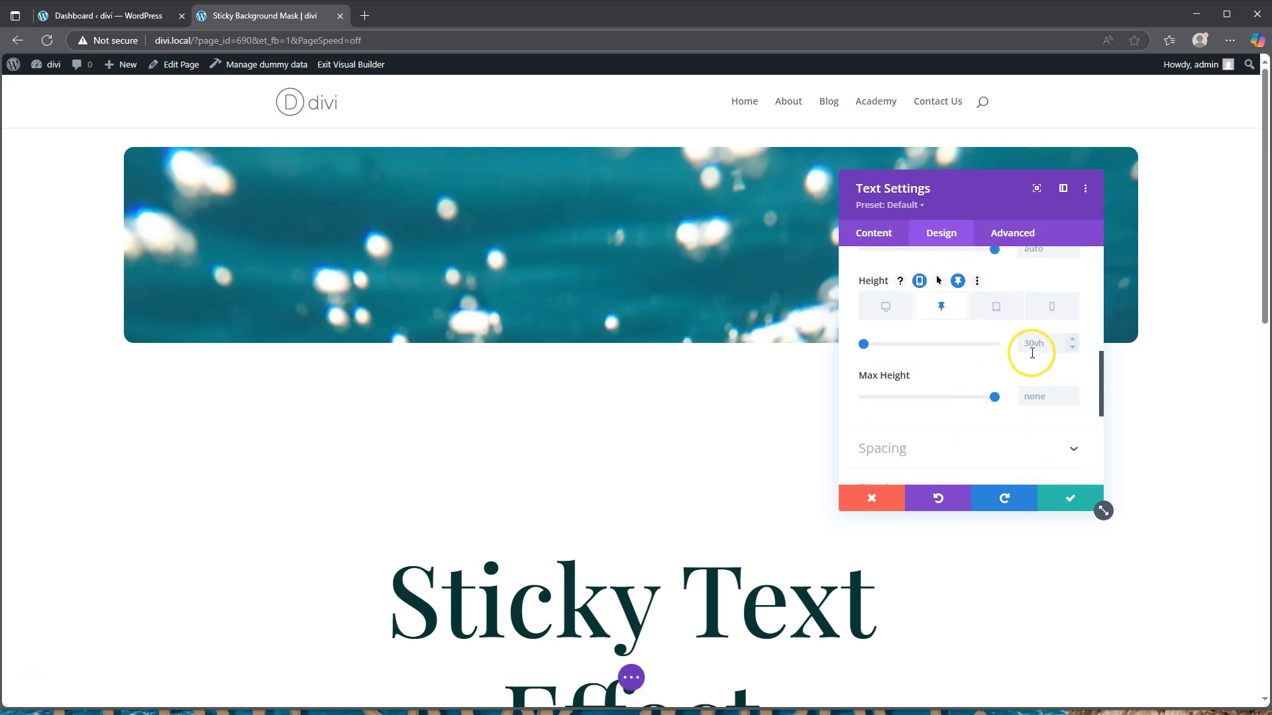
pyautogui.click(1035, 342)
pyautogui.write('90vh')
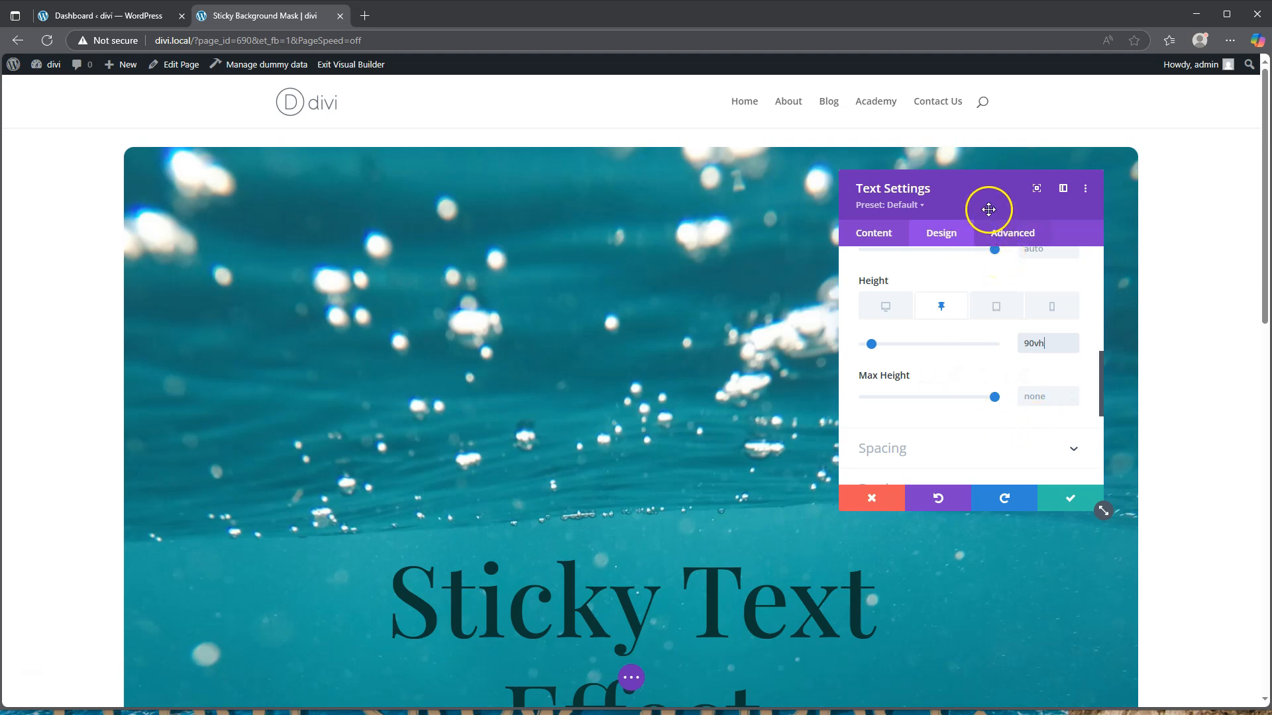
# - Set the Text module's transition duration to 500ms and save the module
pyautogui.click(1006, 234)
pyautogui.scroll(-3, 928, 376)
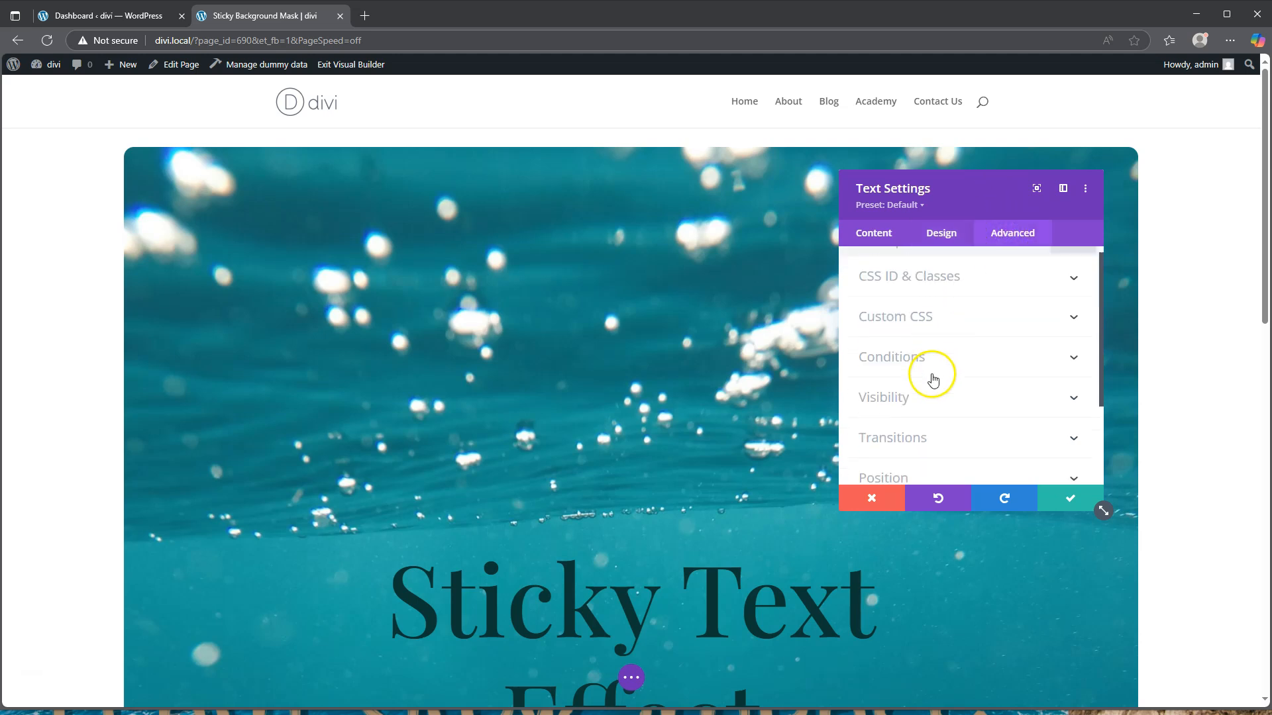
pyautogui.click(918, 326)
pyautogui.doubleClick(1030, 314)
pyautogui.write('500ms')
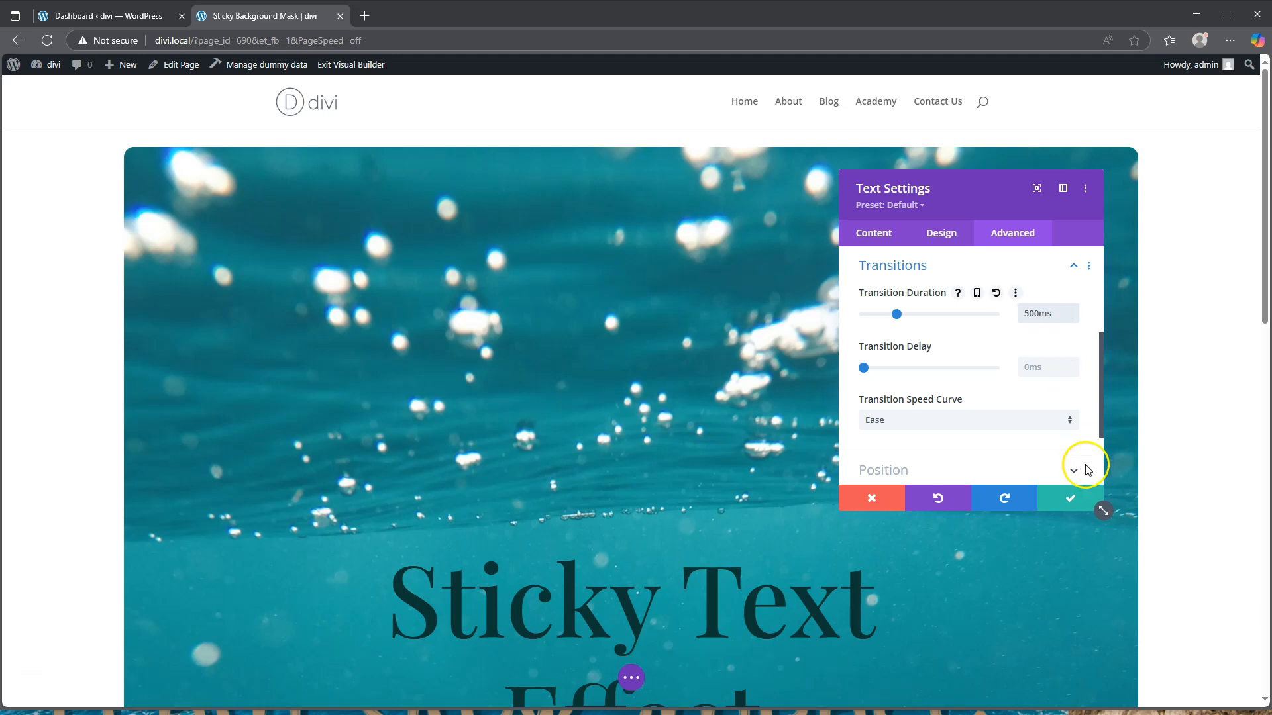
pyautogui.click(1069, 501)
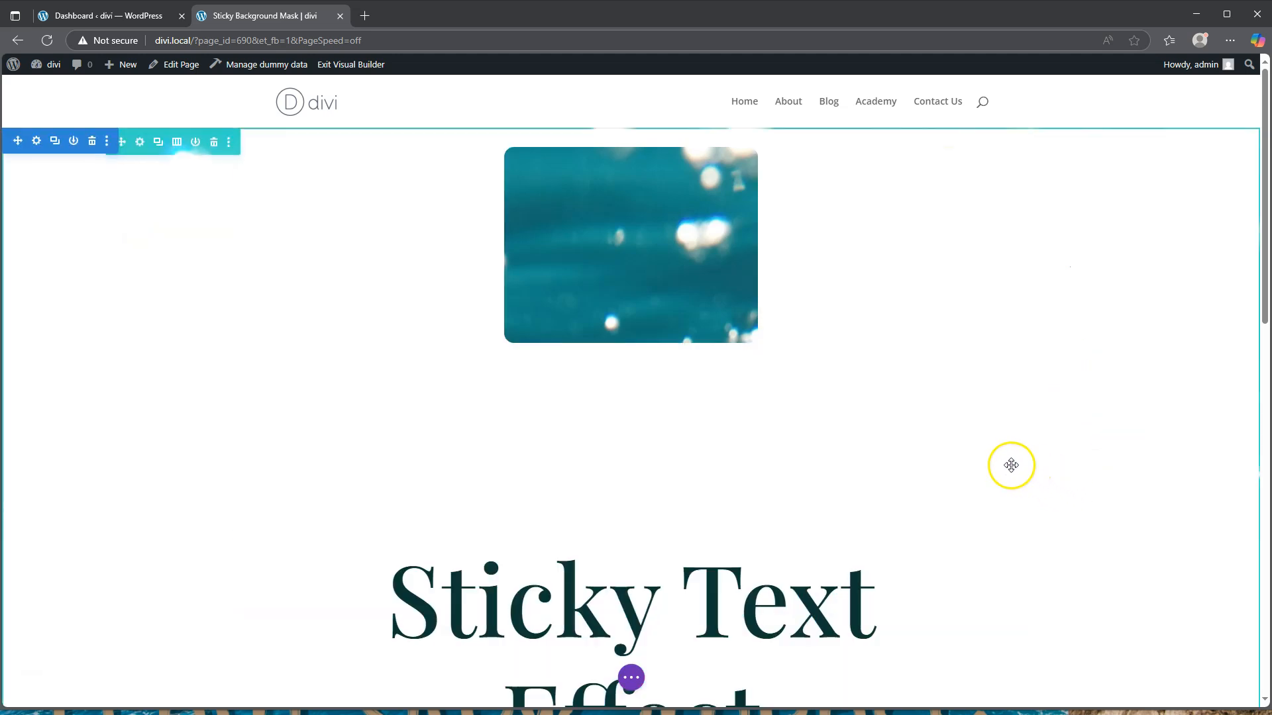
# - Save the page as a draft and exit the Visual Builder
pyautogui.click(631, 678)
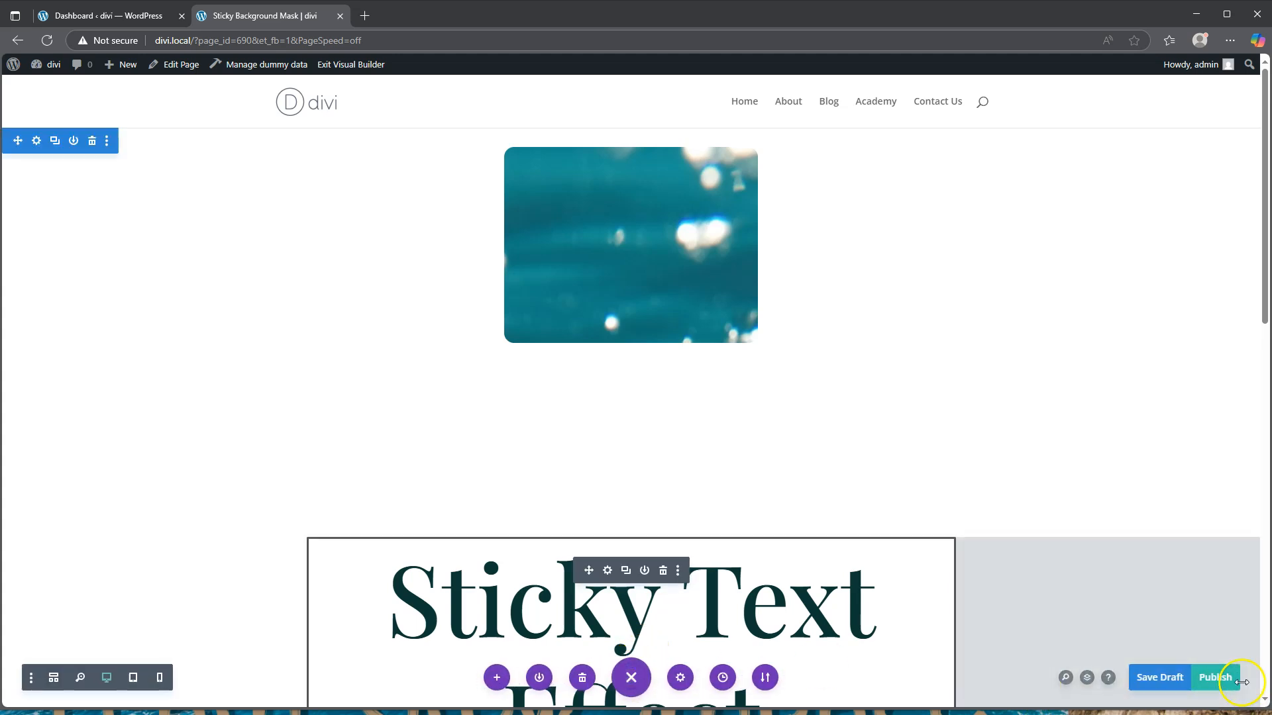
pyautogui.click(1166, 681)
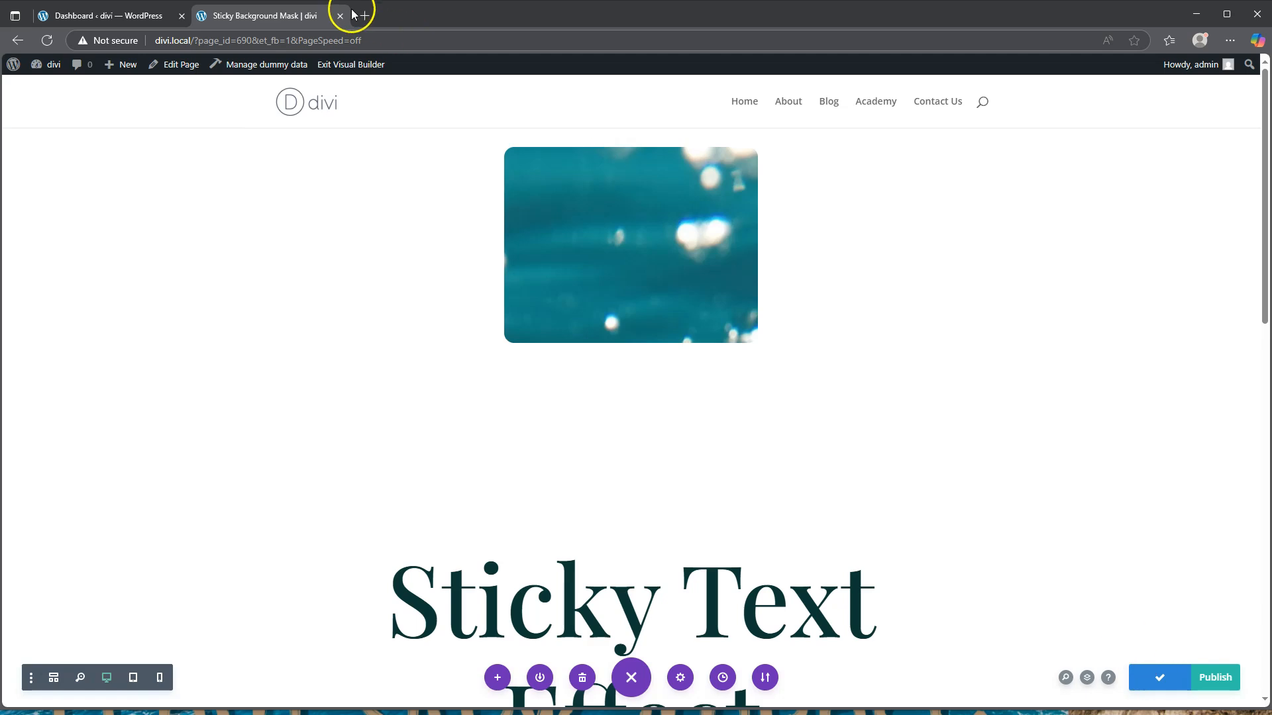
pyautogui.click(350, 64)
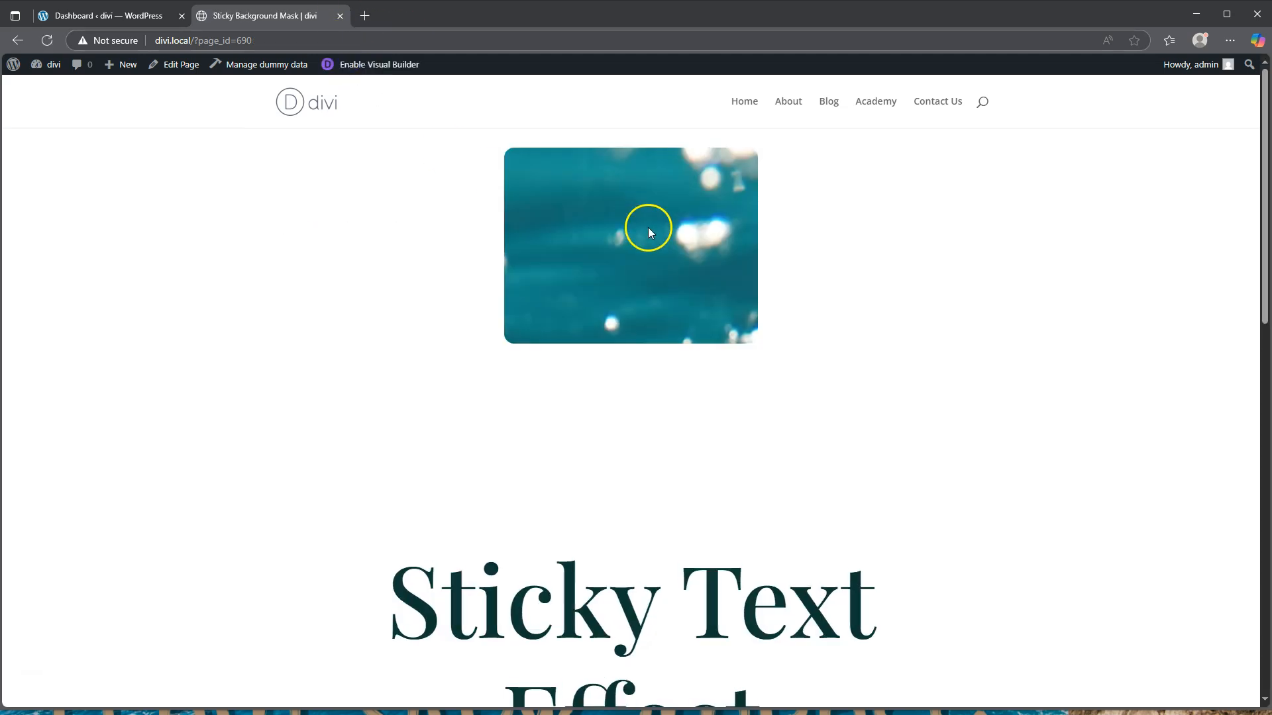
# - Check on the live page how the masked image expands and sticks behind the heading and button during scrolling
pyautogui.scroll(-3, 645, 233)
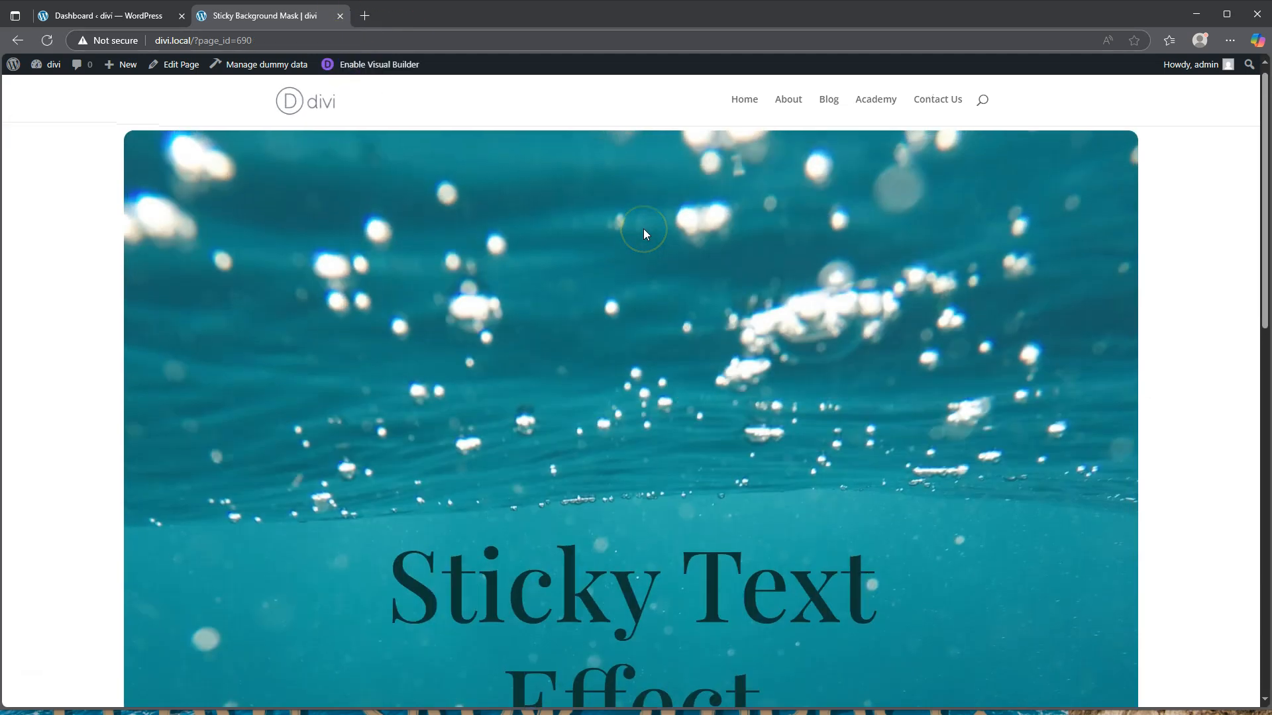
pyautogui.scroll(-5, 644, 233)
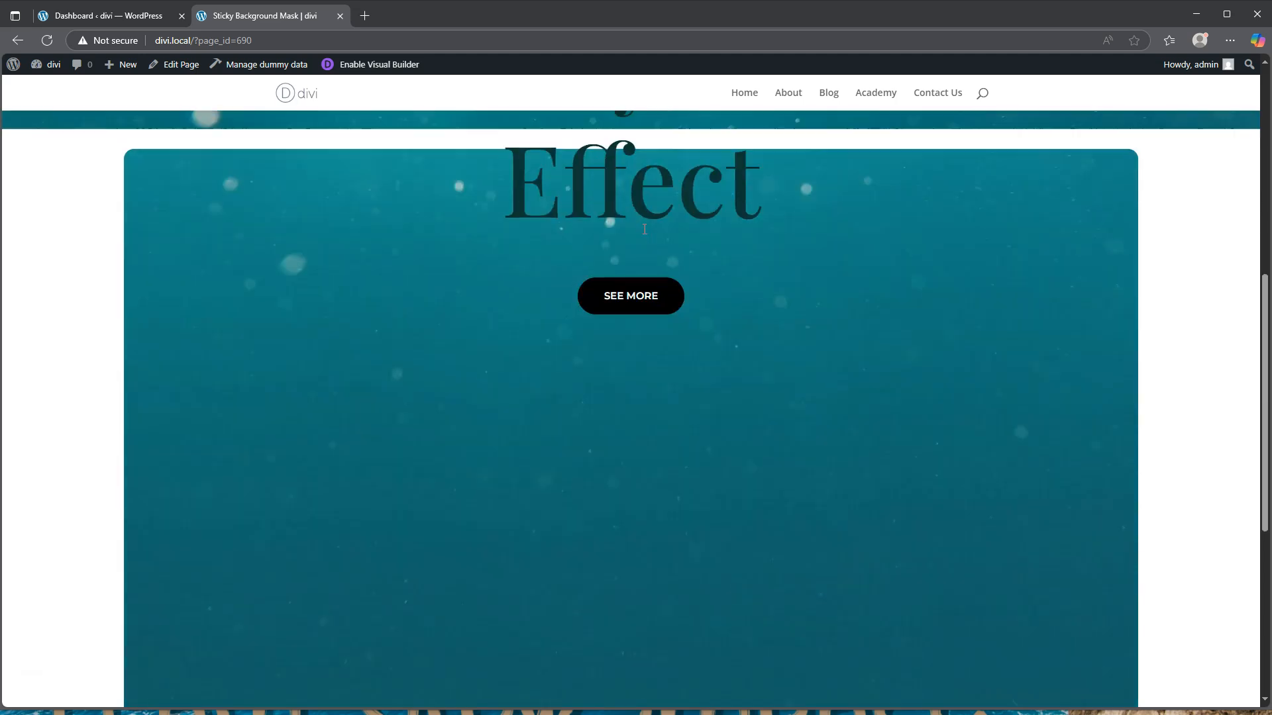
pyautogui.scroll(4, 643, 232)
pyautogui.scroll(4, 644, 229)
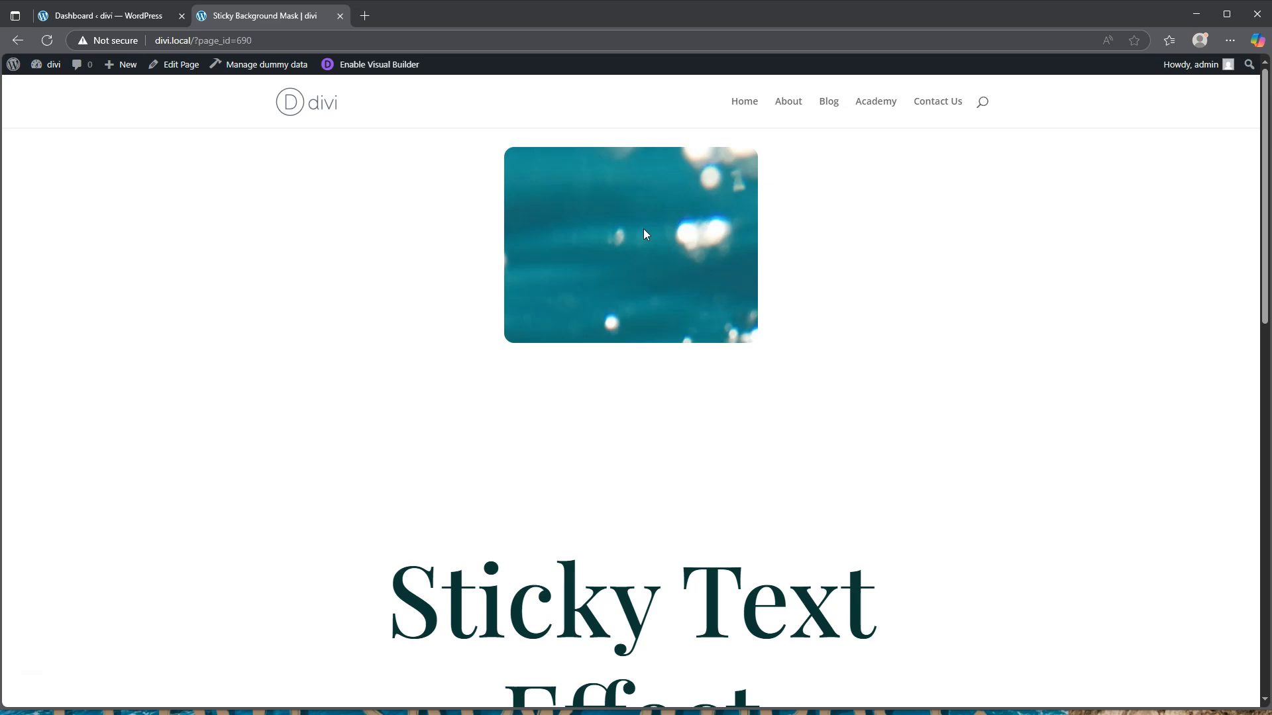
pyautogui.scroll(-5, 644, 230)
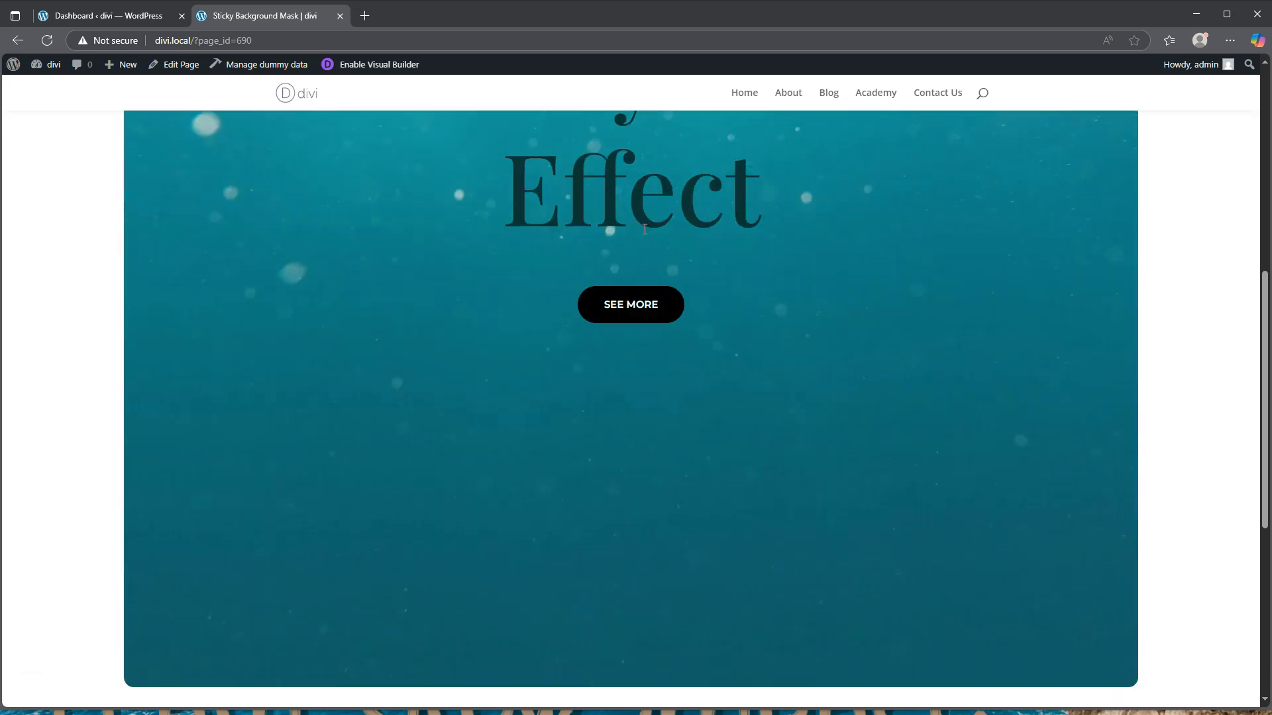
pyautogui.scroll(5, 645, 229)
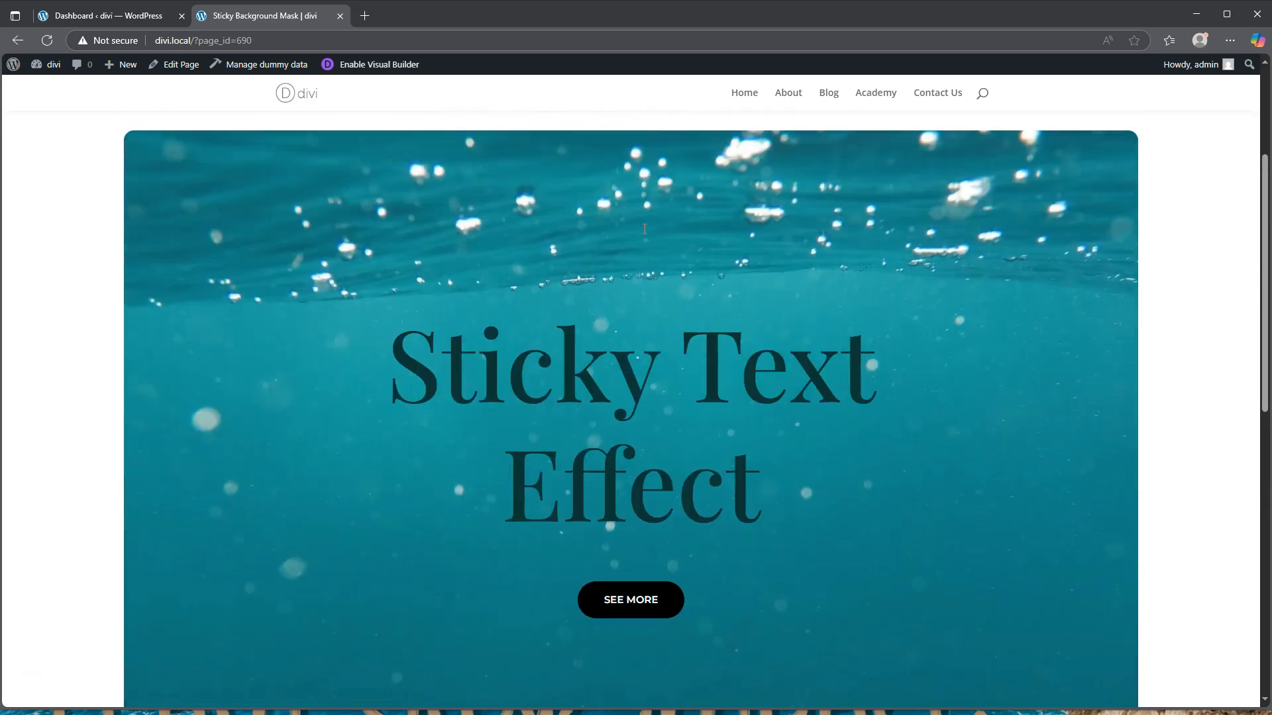